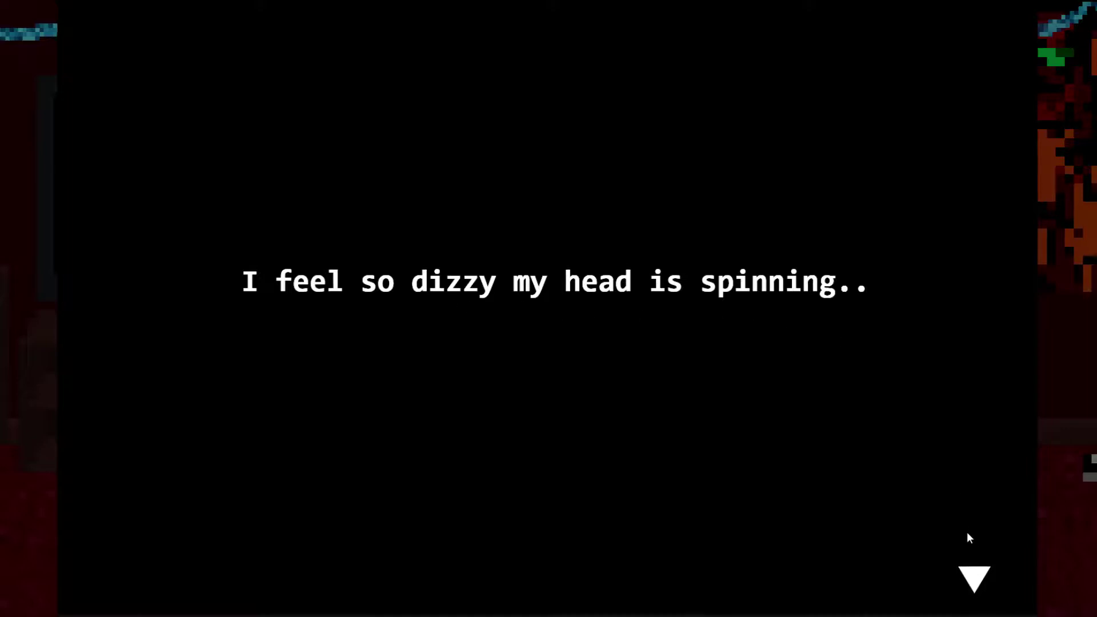
# - Advance through the intro dialogue until the bedroom loads with 0/20 stars
pyautogui.click(973, 580)
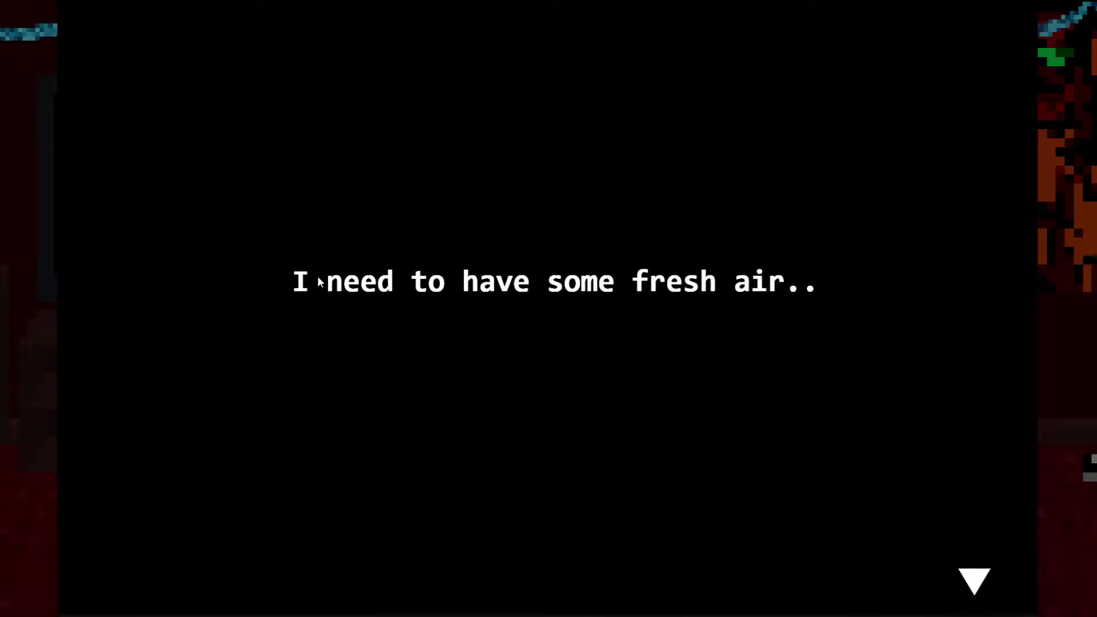
pyautogui.click(984, 577)
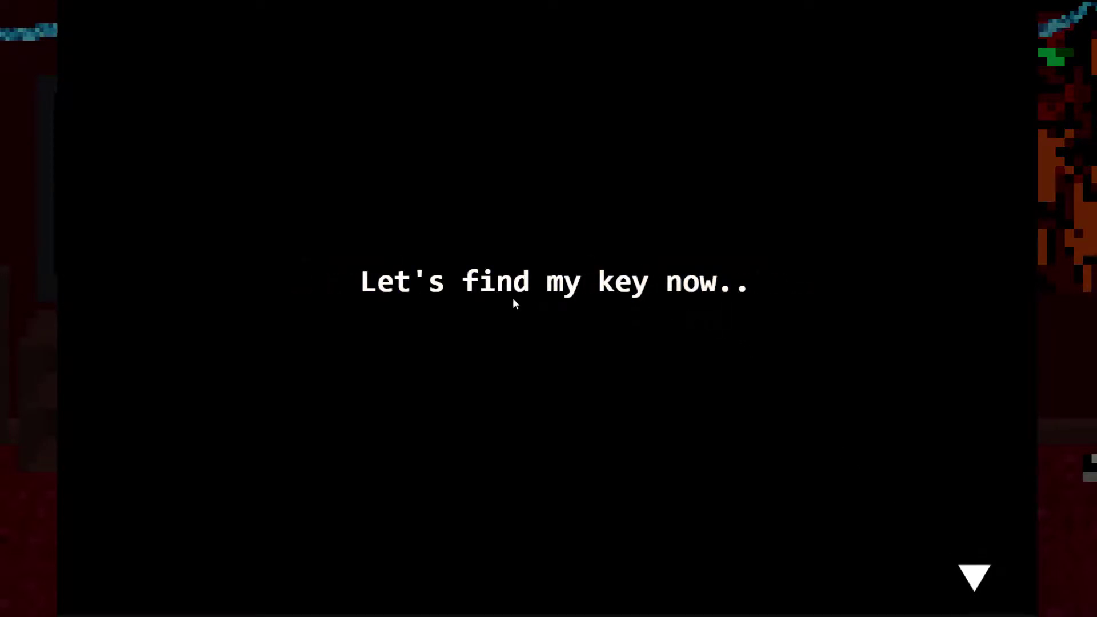
pyautogui.click(972, 579)
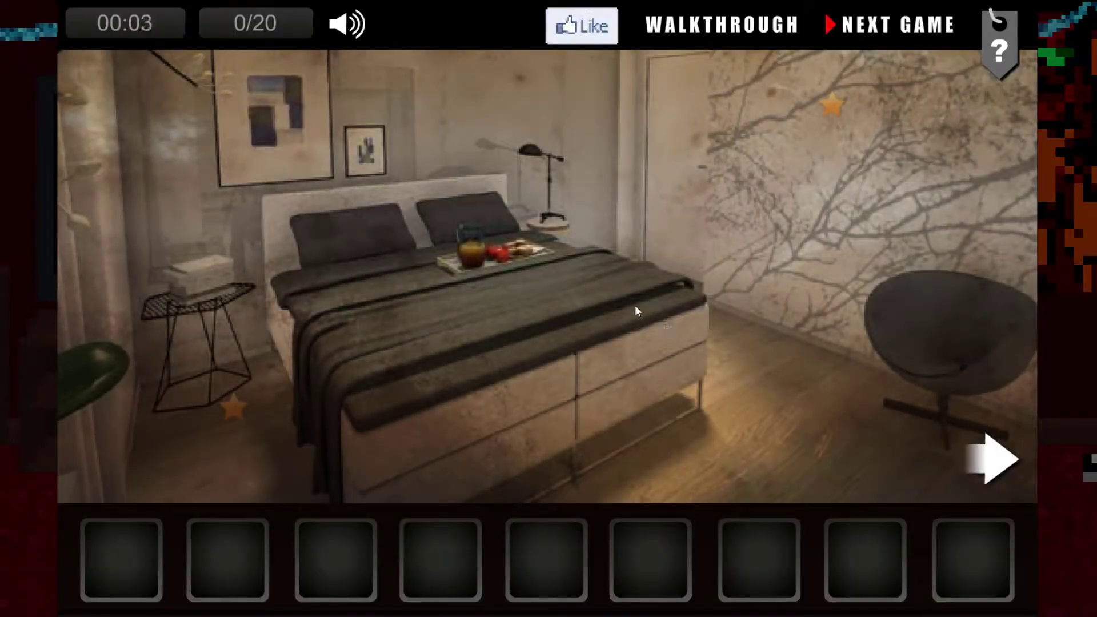
# - Collect the two bedroom stars and check the locked bedroom door
pyautogui.click(234, 410)
pyautogui.click(831, 104)
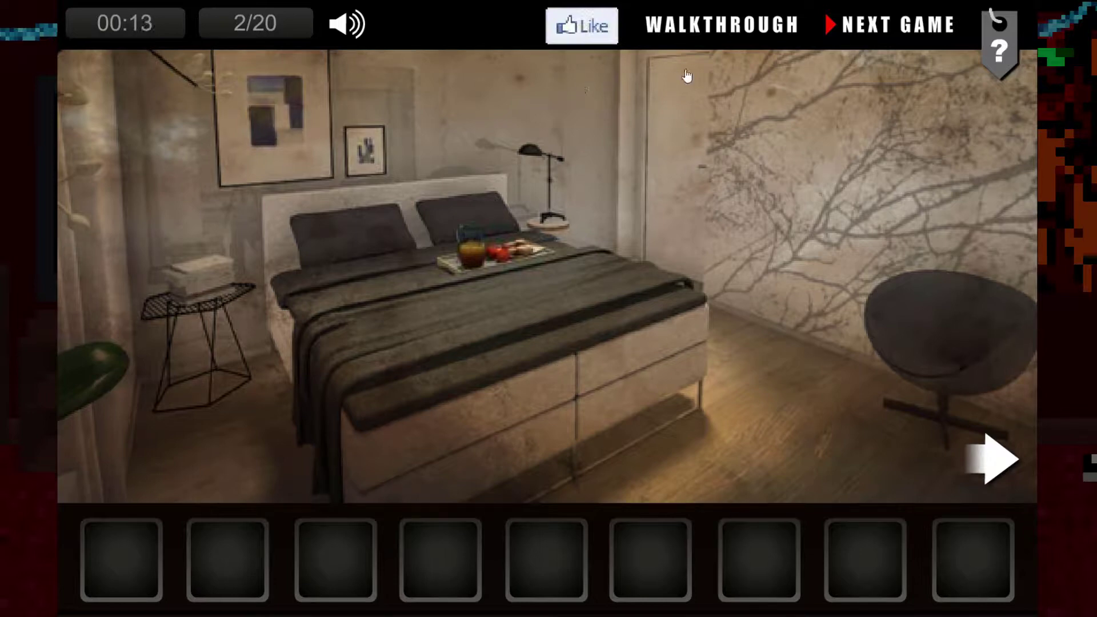
pyautogui.click(688, 229)
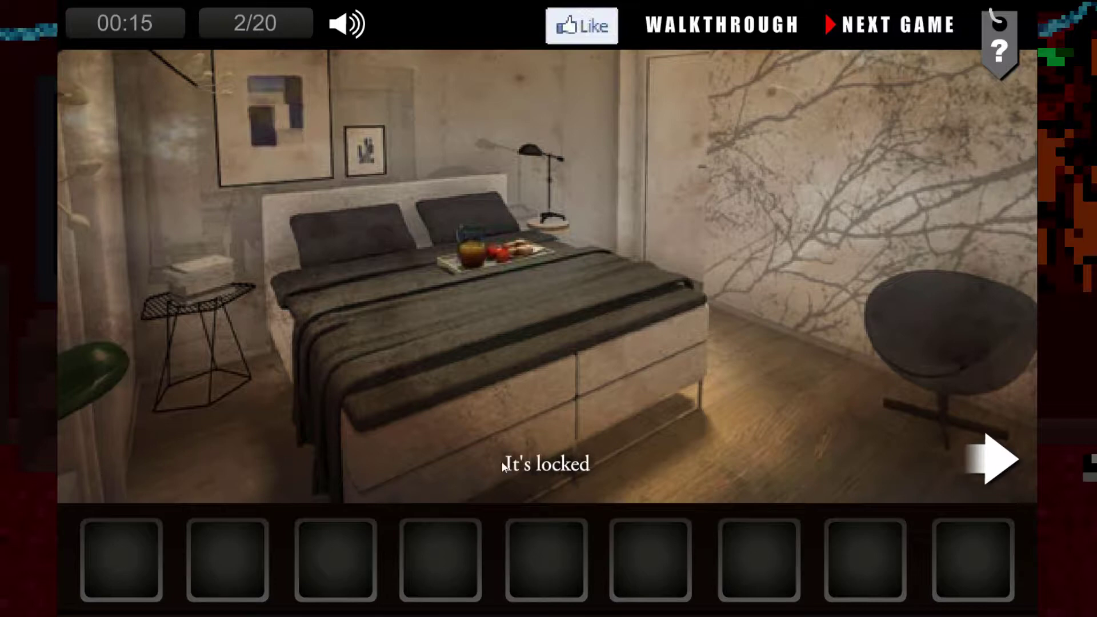
# - In the living room, collect two stars and take the key from under the sofa cushion
pyautogui.click(985, 468)
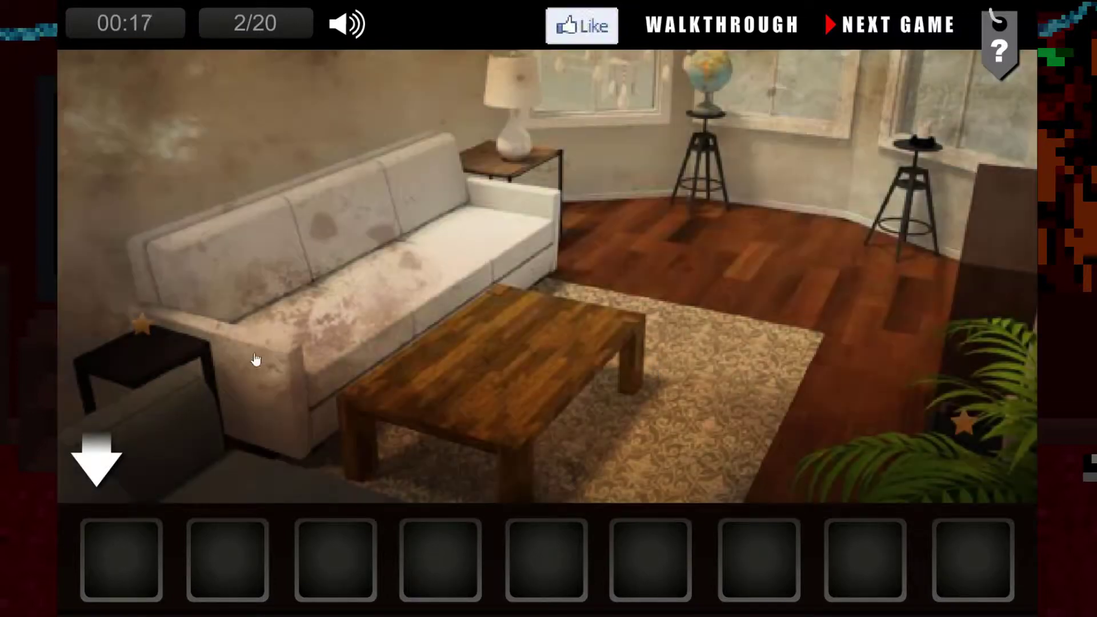
pyautogui.click(141, 328)
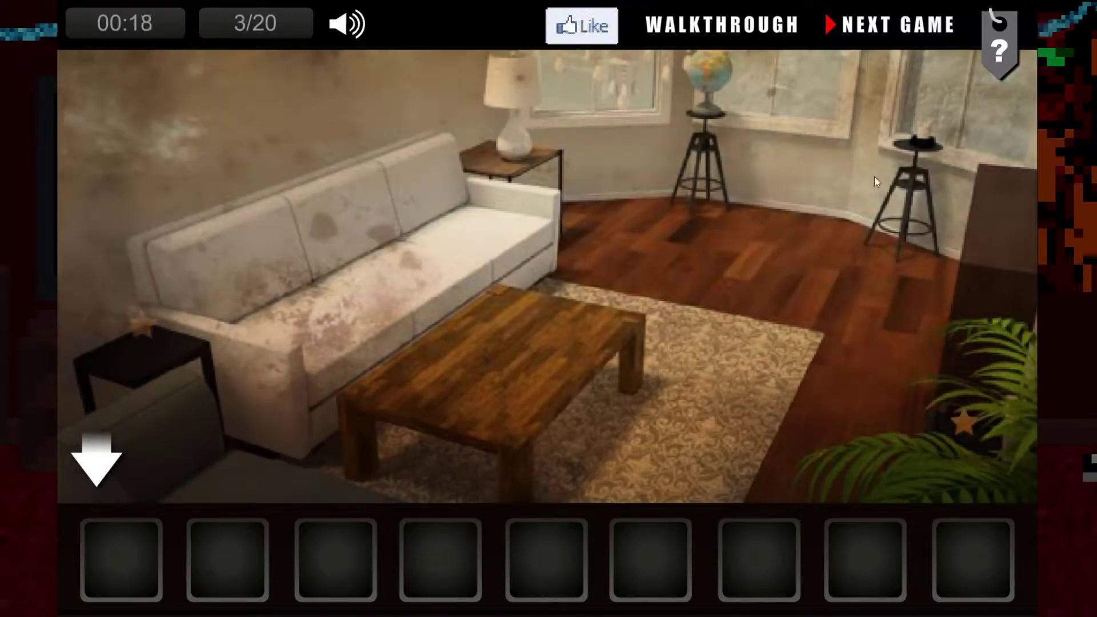
pyautogui.click(969, 425)
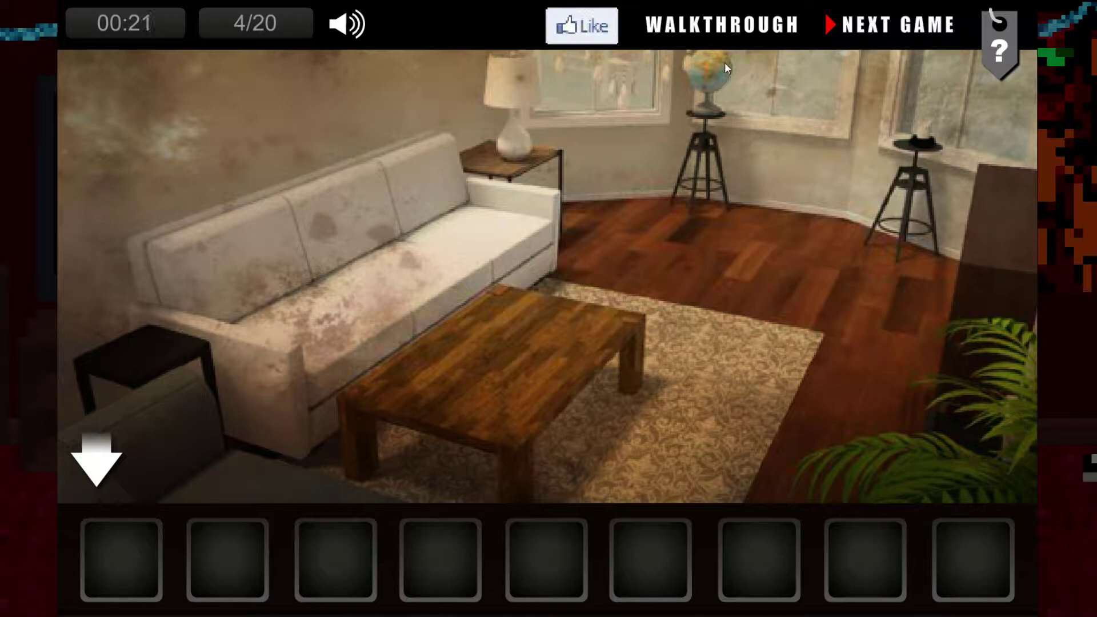
pyautogui.click(495, 229)
pyautogui.click(502, 247)
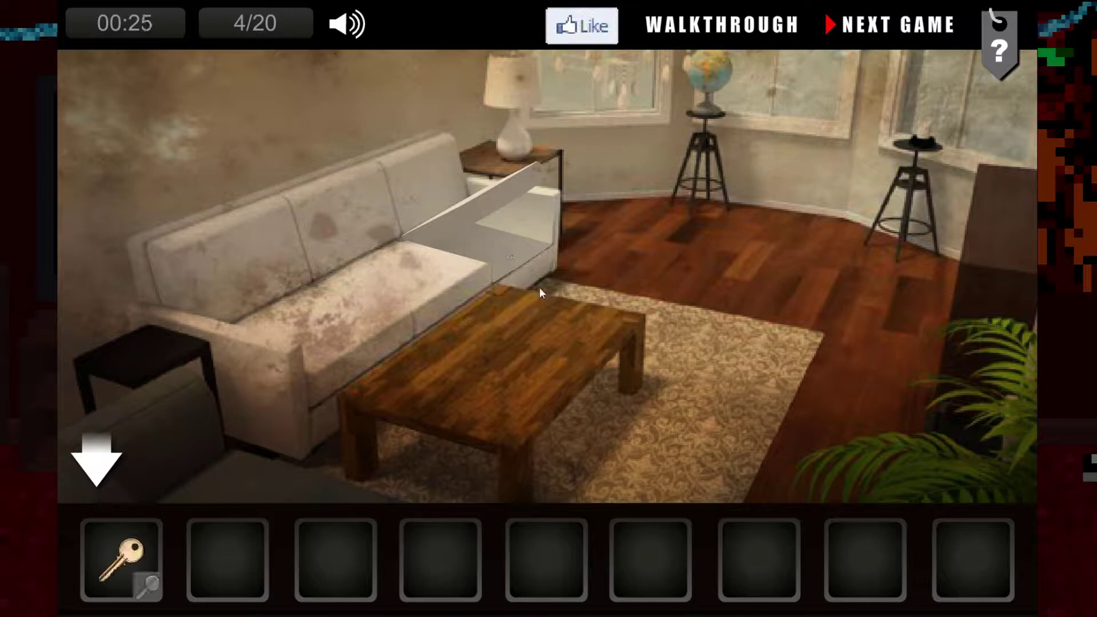
# - Back in the bedroom, unlock the door with the key and enter the hallway
pyautogui.click(96, 463)
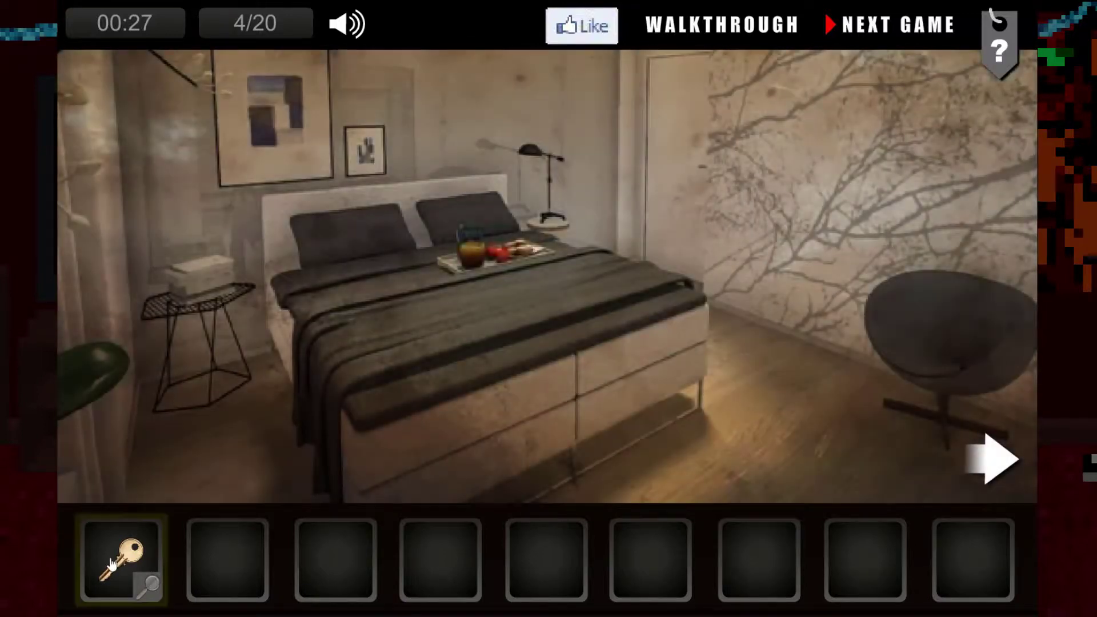
pyautogui.click(112, 565)
pyautogui.click(685, 125)
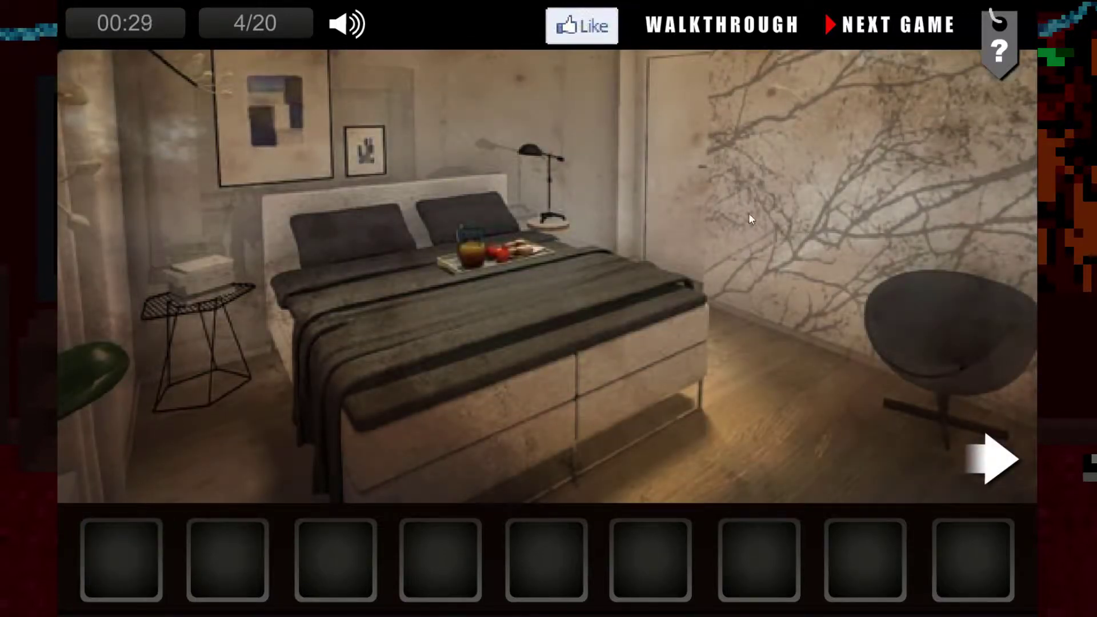
pyautogui.click(668, 167)
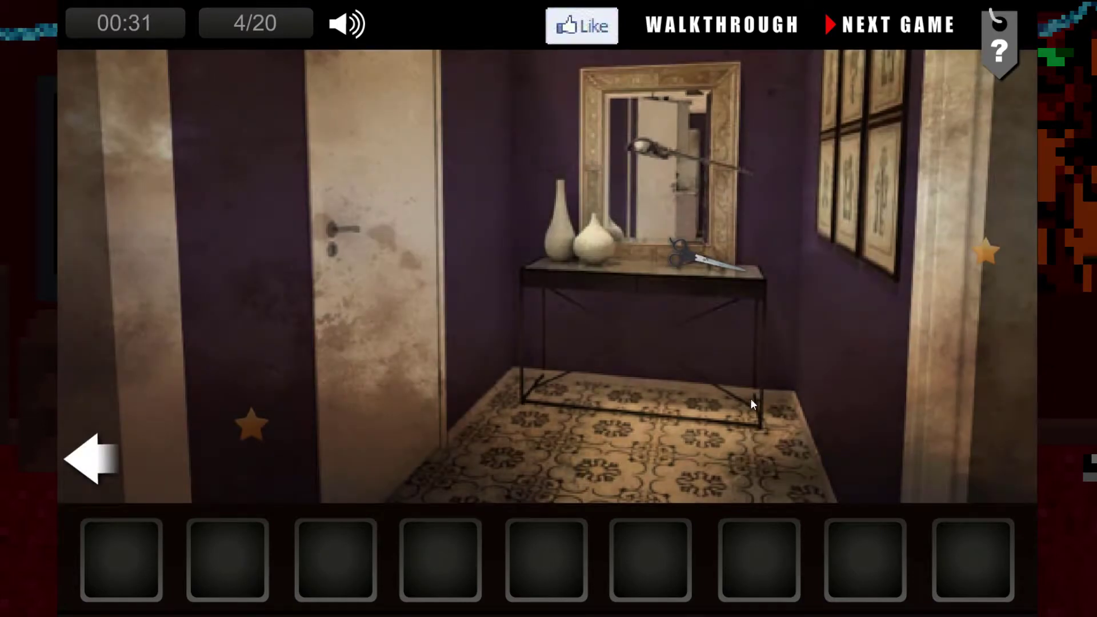
# - Collect the hallway star, pick up the scissors, and examine them close up
pyautogui.click(251, 424)
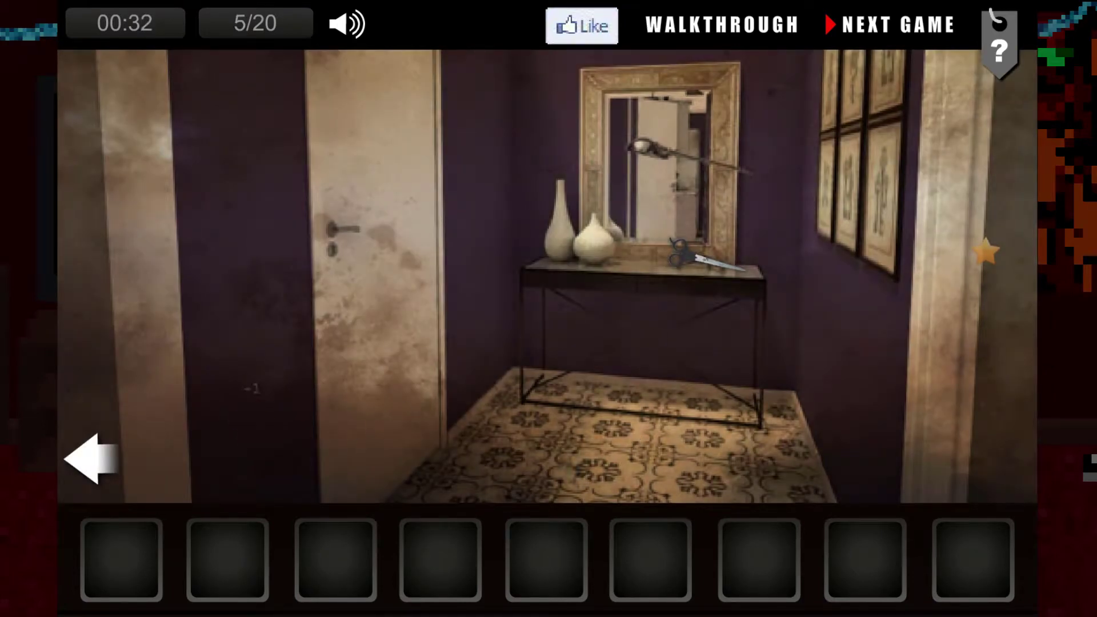
pyautogui.click(701, 262)
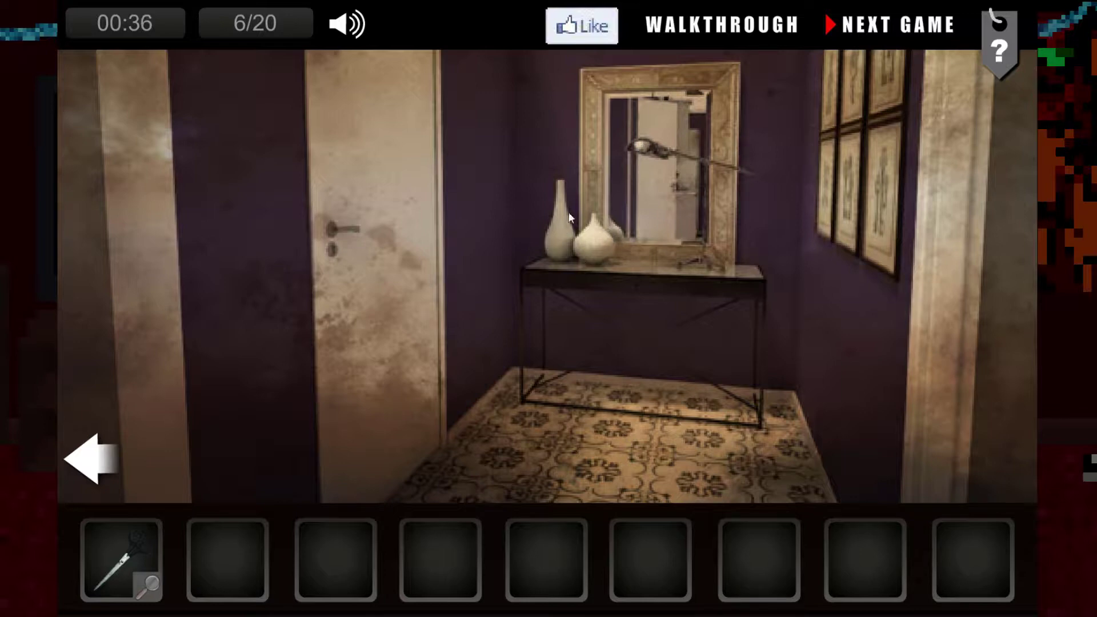
pyautogui.click(126, 574)
pyautogui.click(137, 566)
pyautogui.click(150, 586)
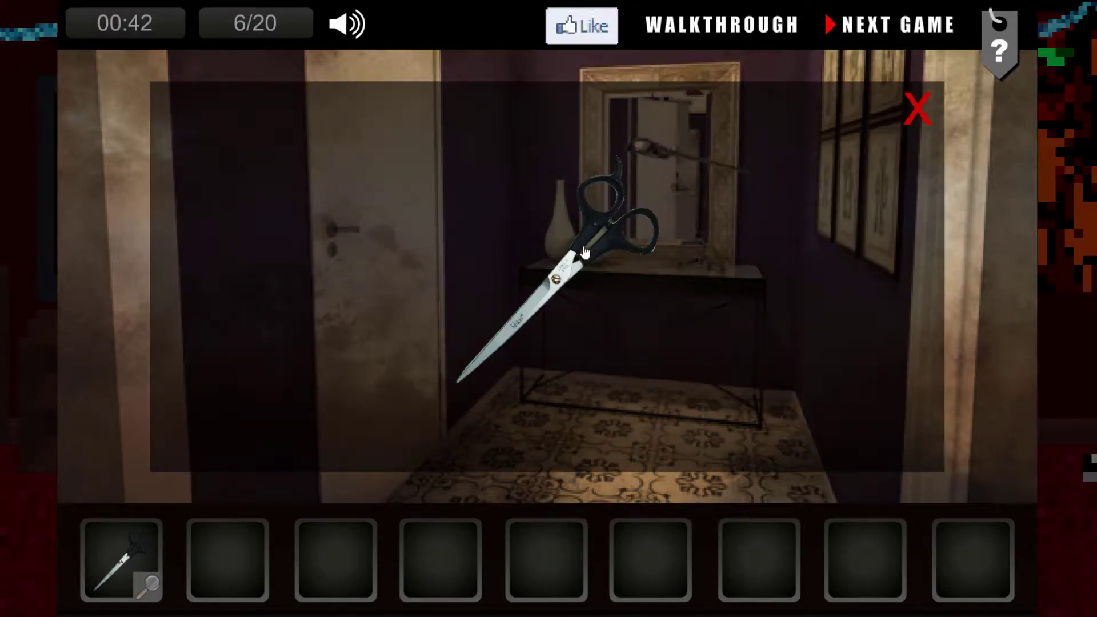
pyautogui.click(922, 109)
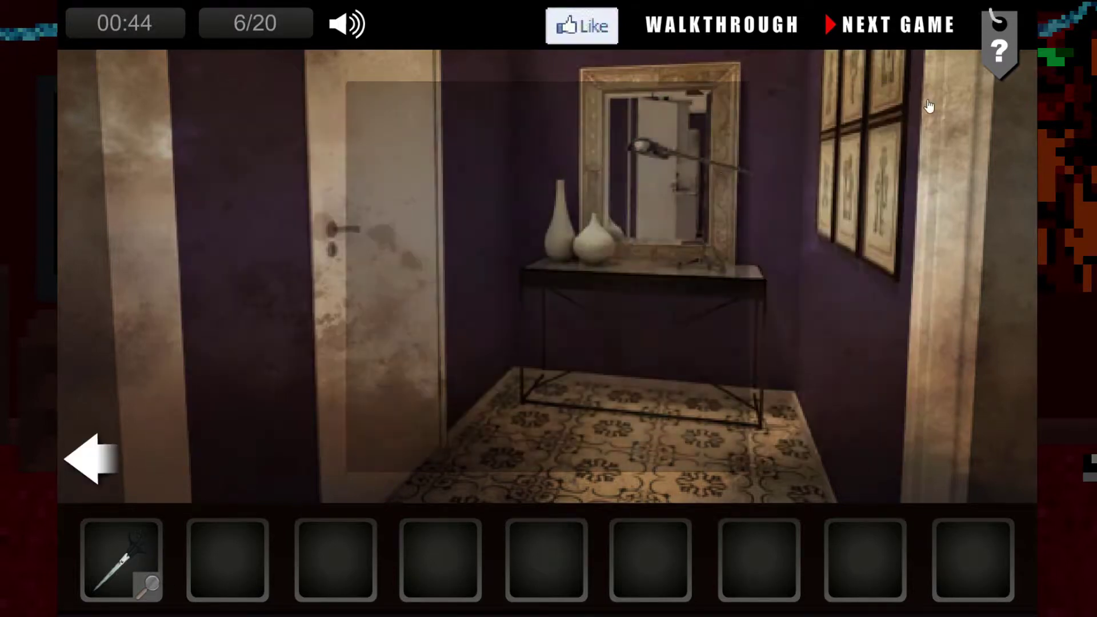
# - Reach the kitchen lounge and collect its cabinet and lamp stars, making 8/20
pyautogui.click(373, 245)
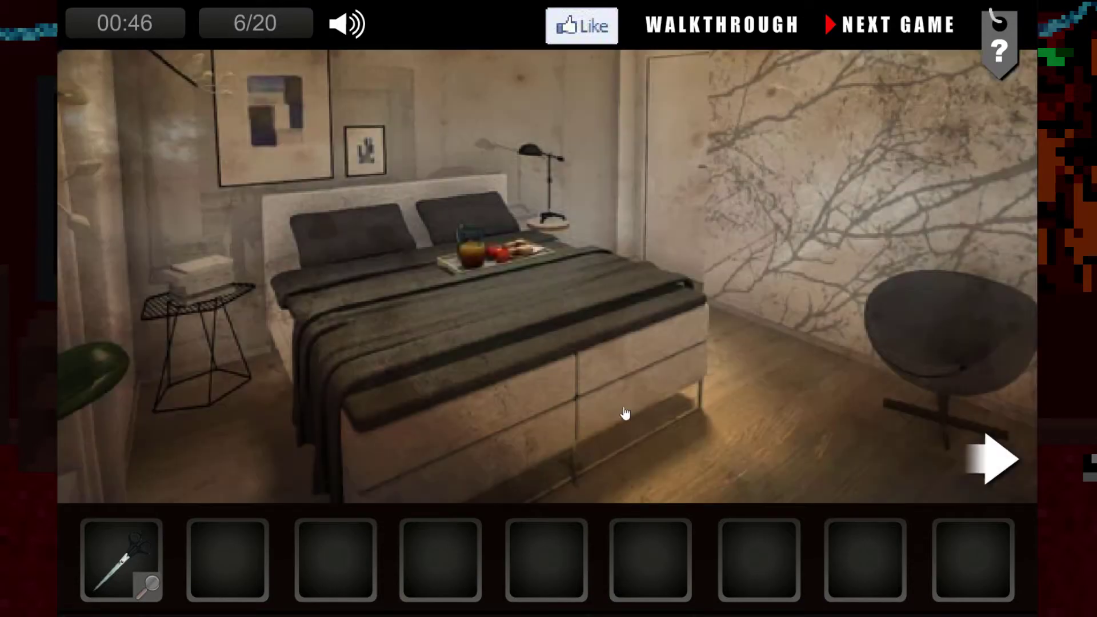
pyautogui.click(982, 454)
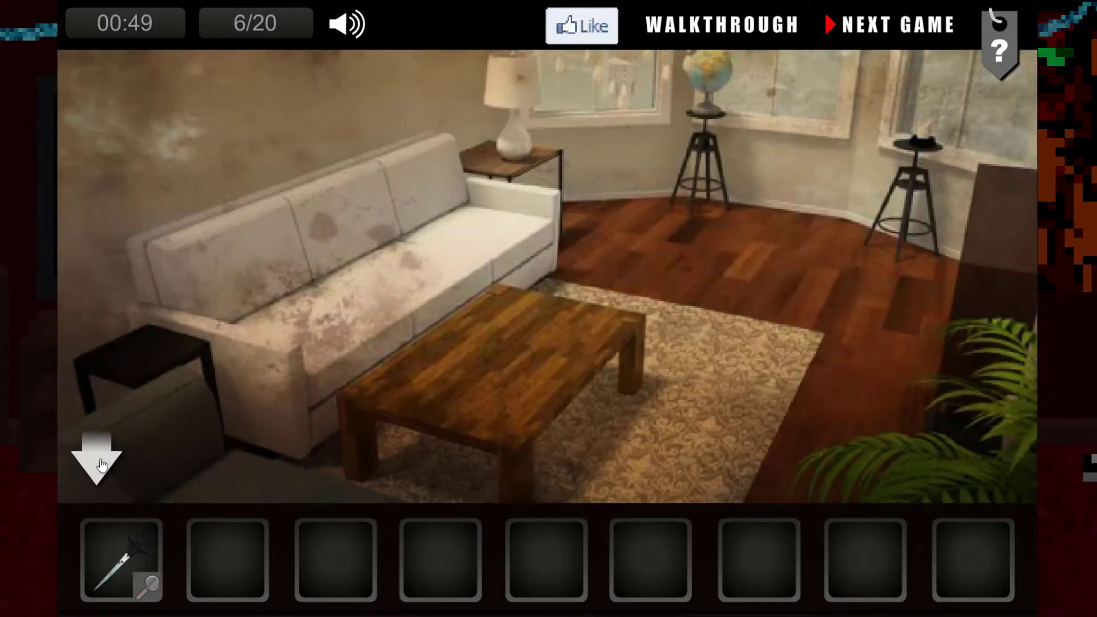
pyautogui.click(101, 465)
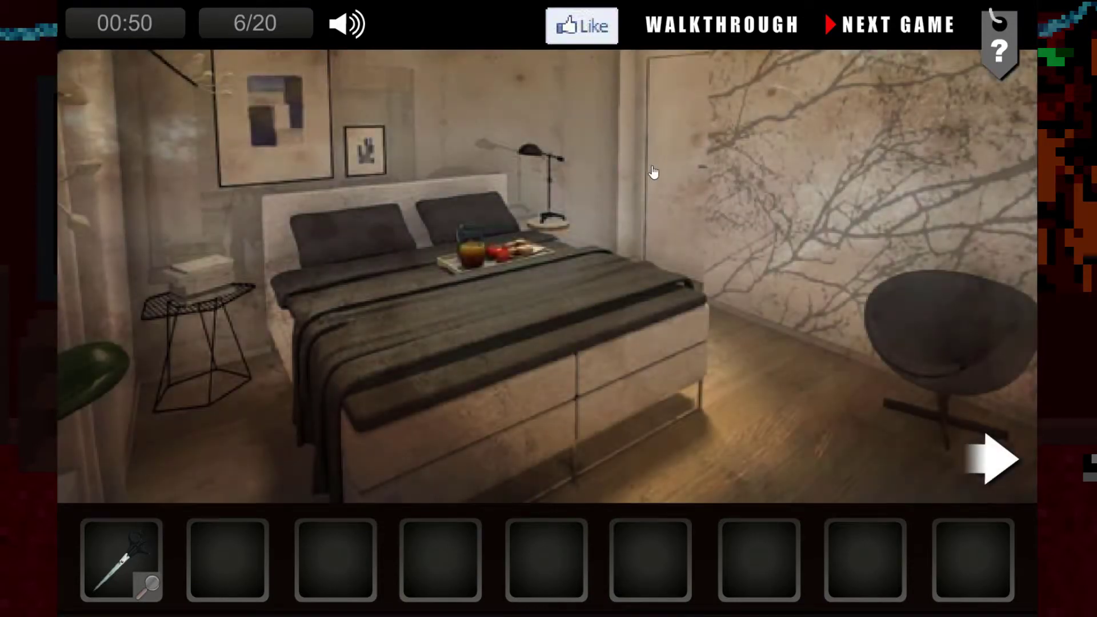
pyautogui.click(657, 177)
pyautogui.click(101, 461)
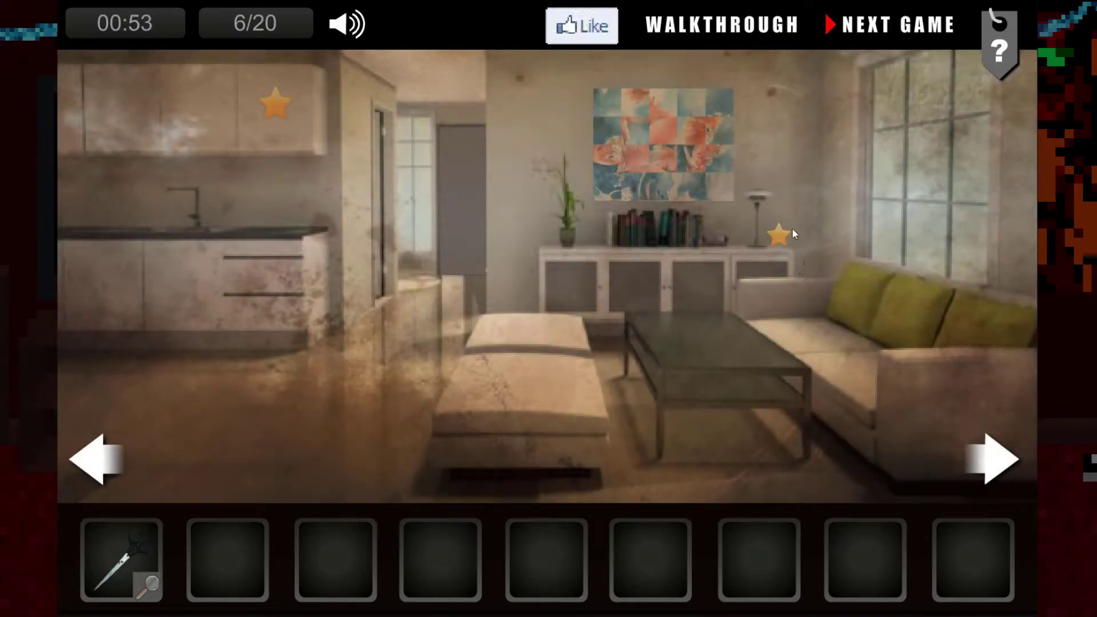
pyautogui.click(779, 234)
pyautogui.click(275, 103)
# - Open the fish painting puzzle and start rotating the upper tiles into place
pyautogui.click(670, 149)
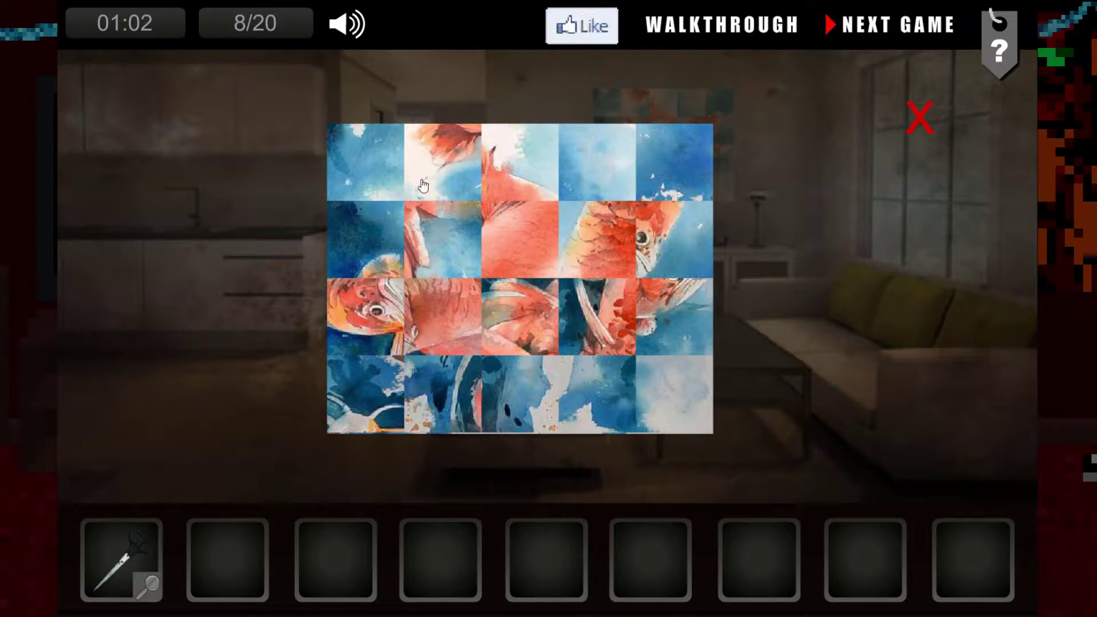
pyautogui.click(596, 172)
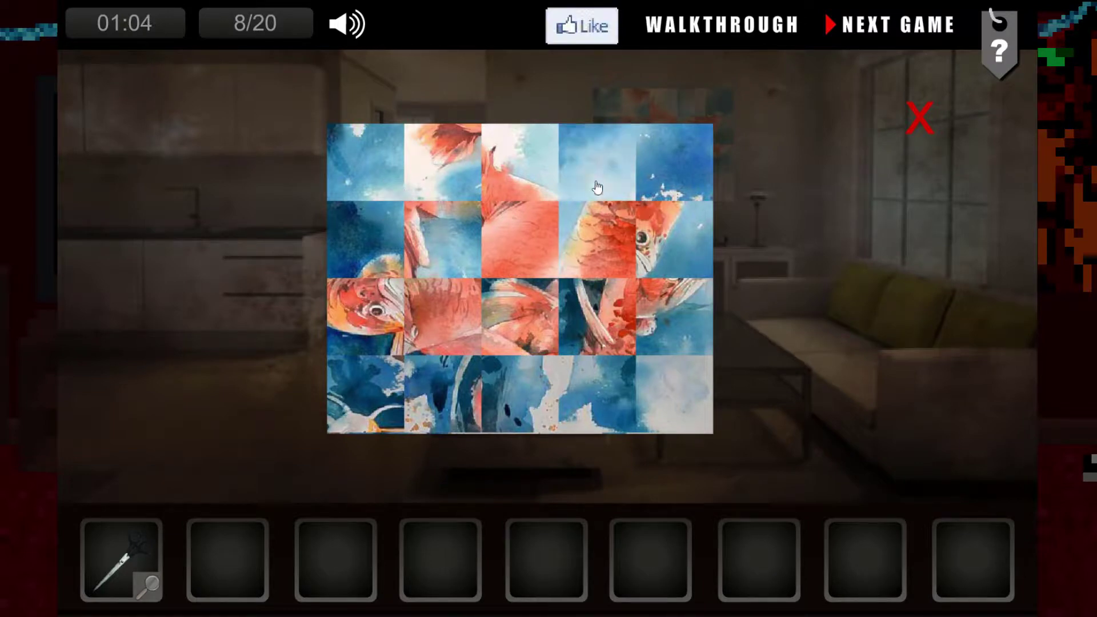
pyautogui.click(598, 236)
pyautogui.click(600, 236)
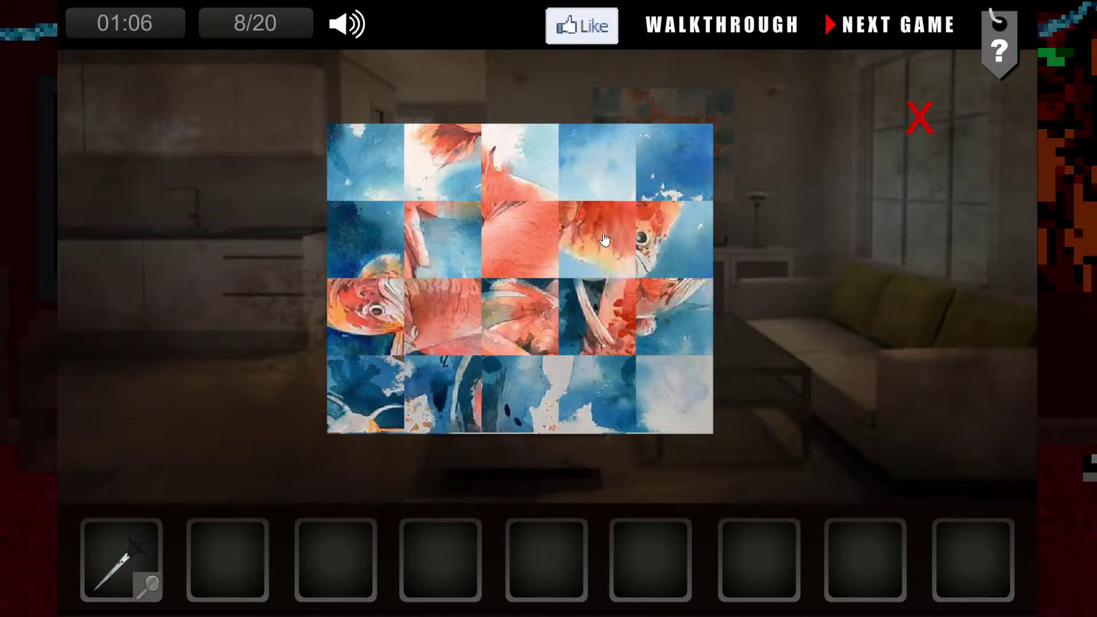
pyautogui.click(667, 238)
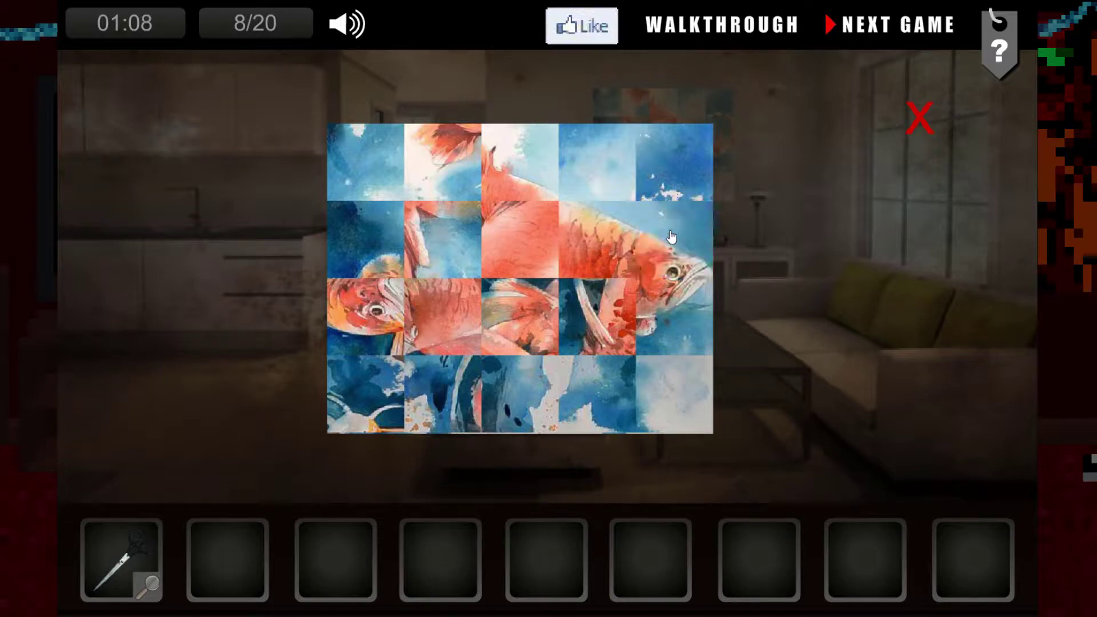
pyautogui.click(600, 317)
pyautogui.click(600, 325)
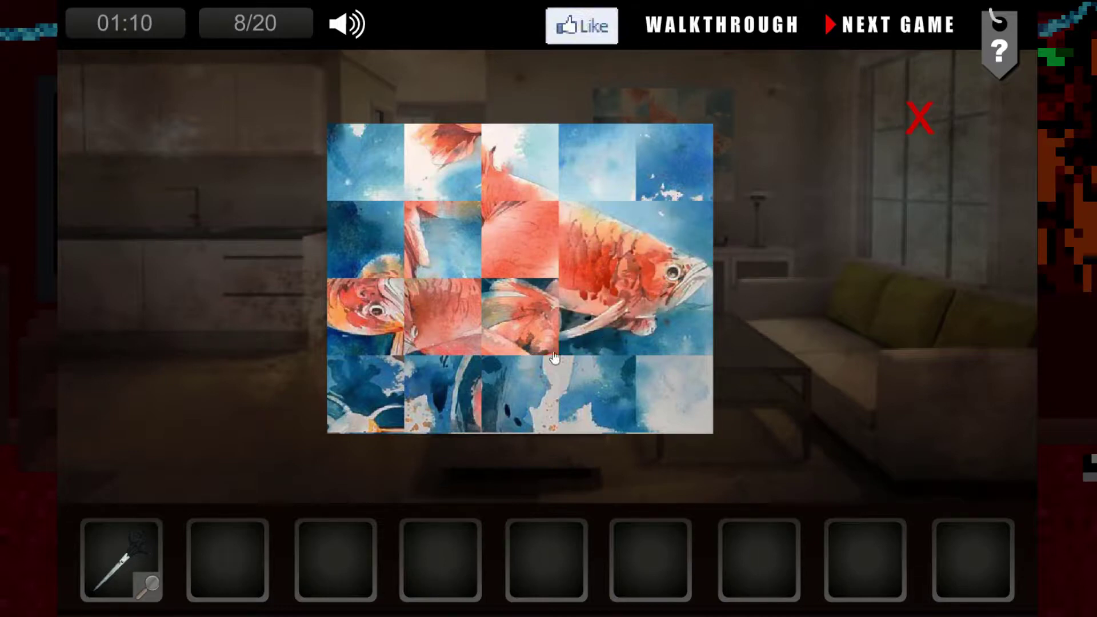
pyautogui.click(515, 340)
pyautogui.click(519, 251)
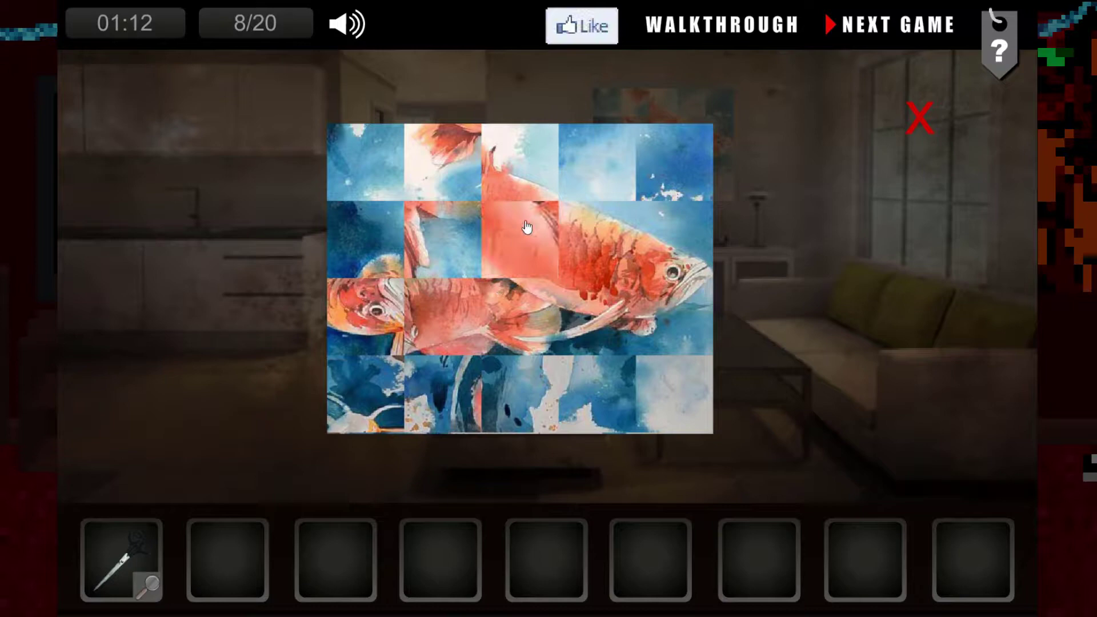
pyautogui.click(526, 228)
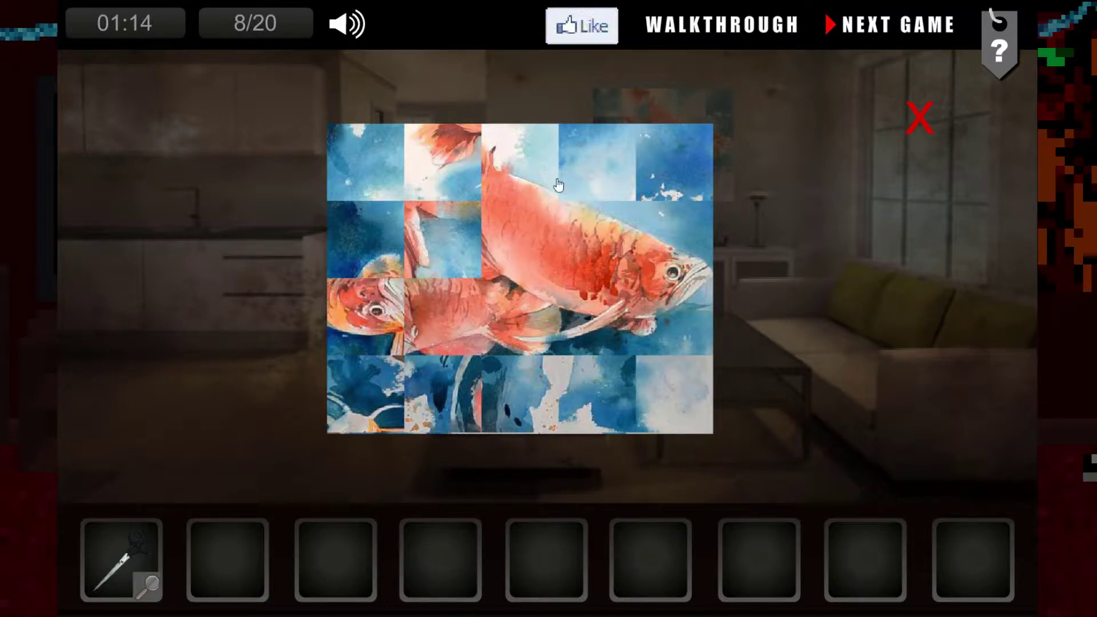
pyautogui.click(442, 168)
# - Rotate the third-row and bottom-row painting tiles into correct orientation
pyautogui.click(446, 261)
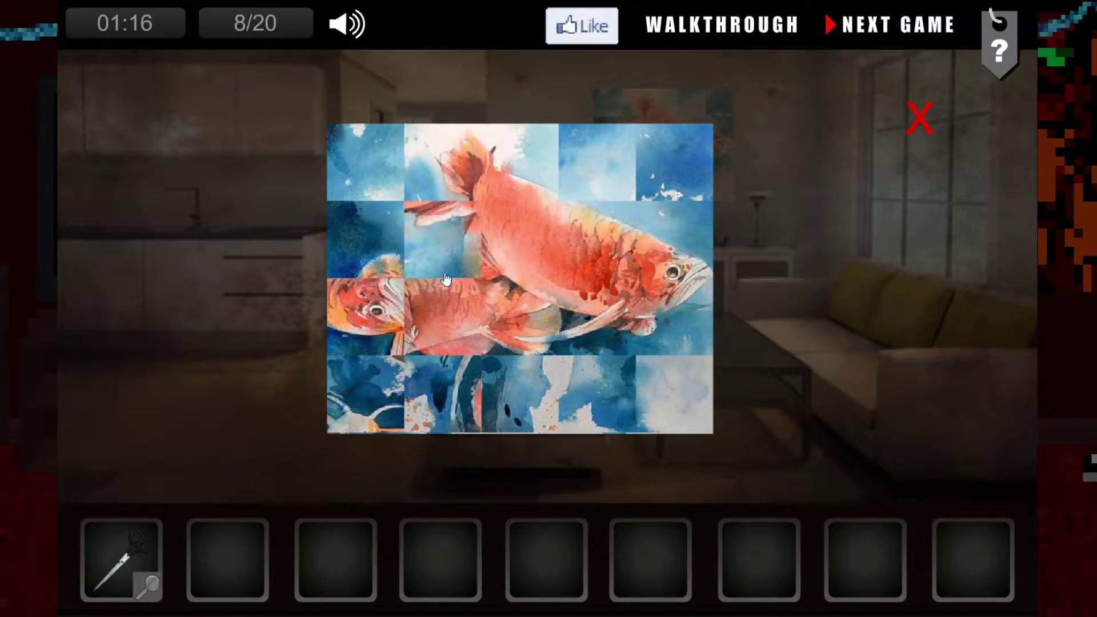
pyautogui.click(444, 331)
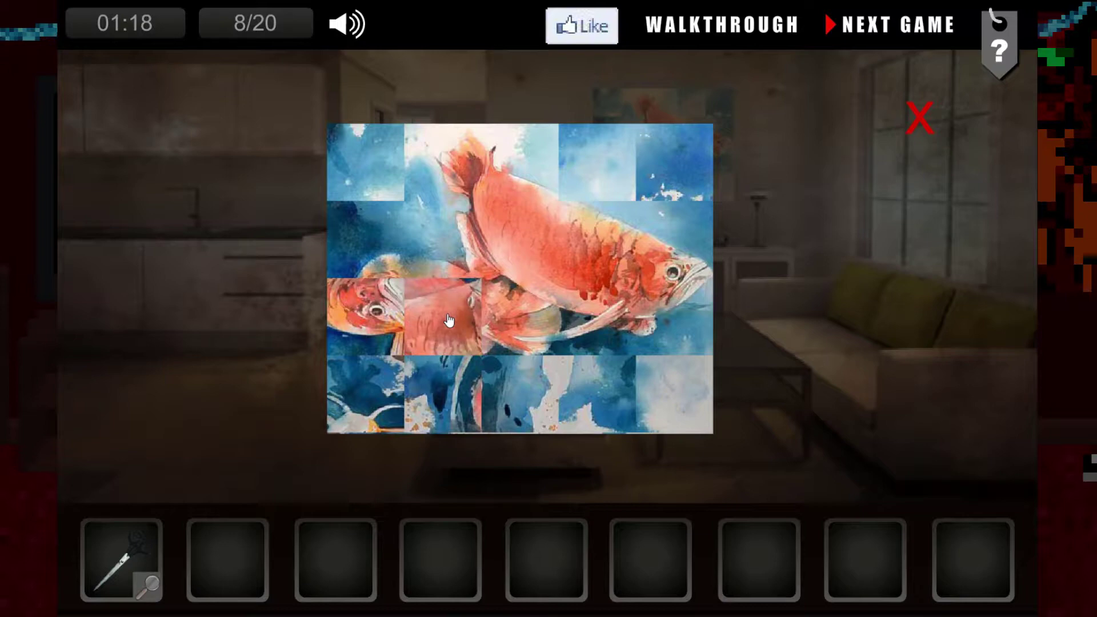
pyautogui.click(507, 324)
pyautogui.click(510, 323)
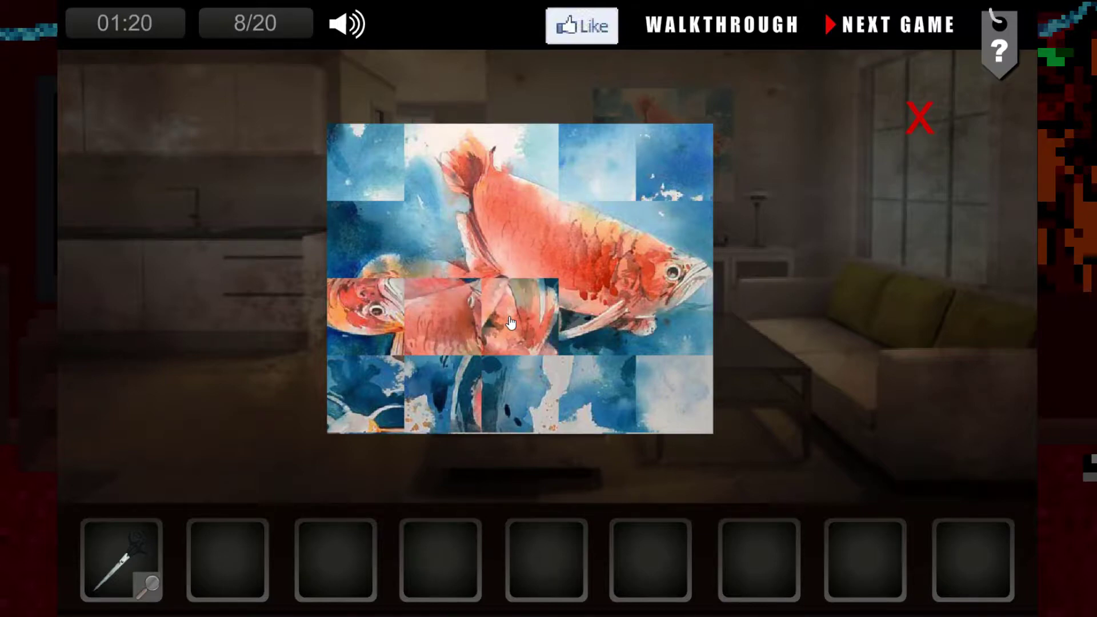
pyautogui.click(361, 328)
pyautogui.click(457, 325)
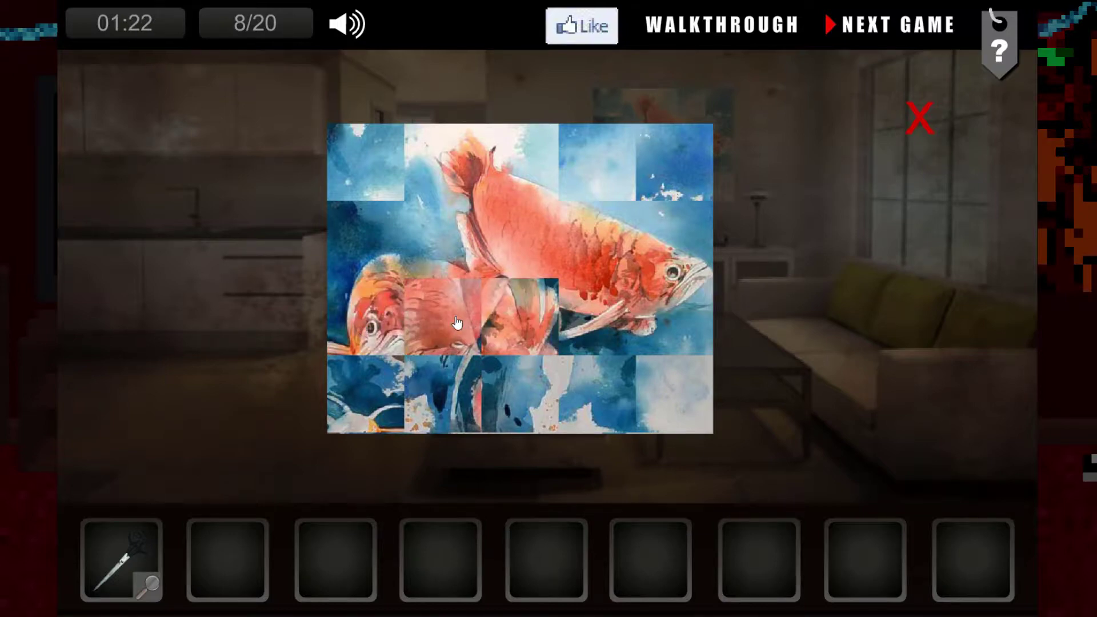
pyautogui.click(458, 324)
pyautogui.click(519, 333)
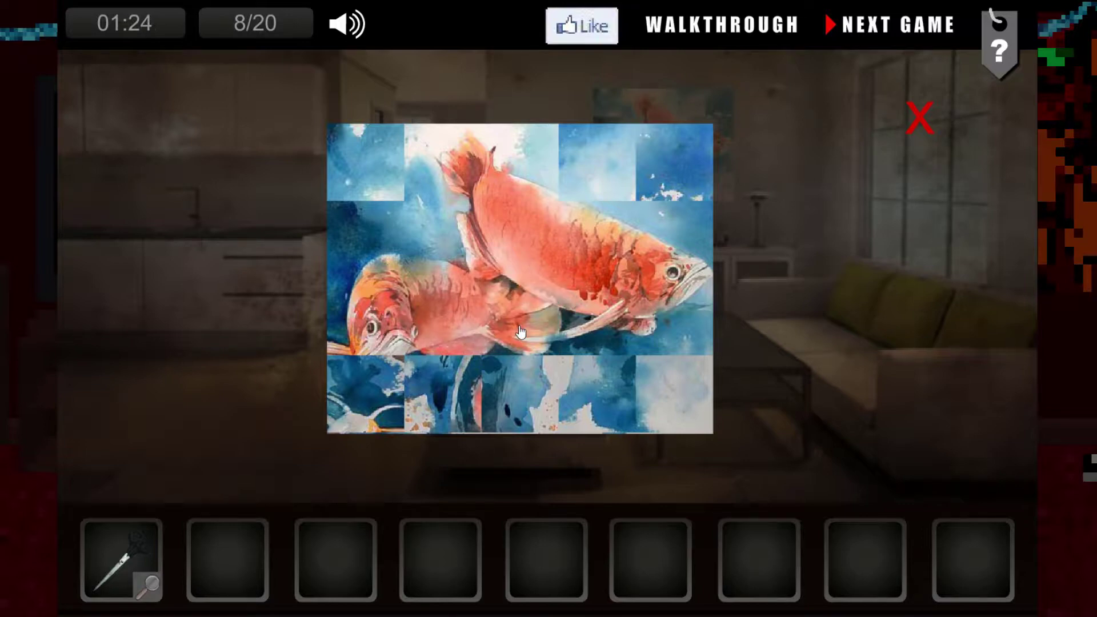
pyautogui.click(372, 415)
pyautogui.click(436, 410)
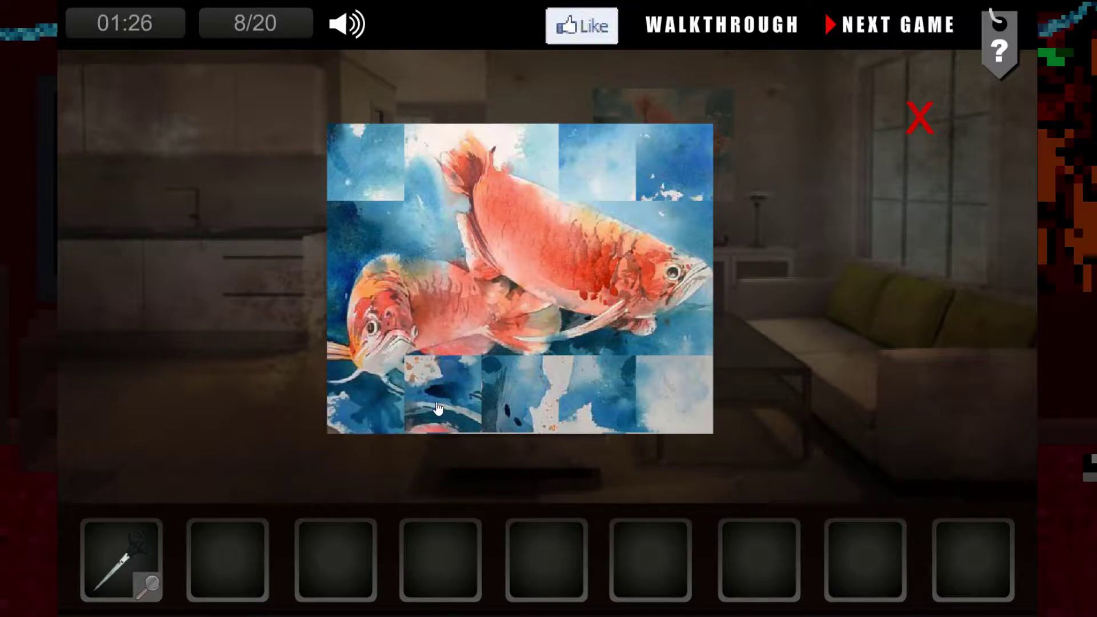
pyautogui.click(437, 410)
pyautogui.click(484, 408)
pyautogui.click(533, 401)
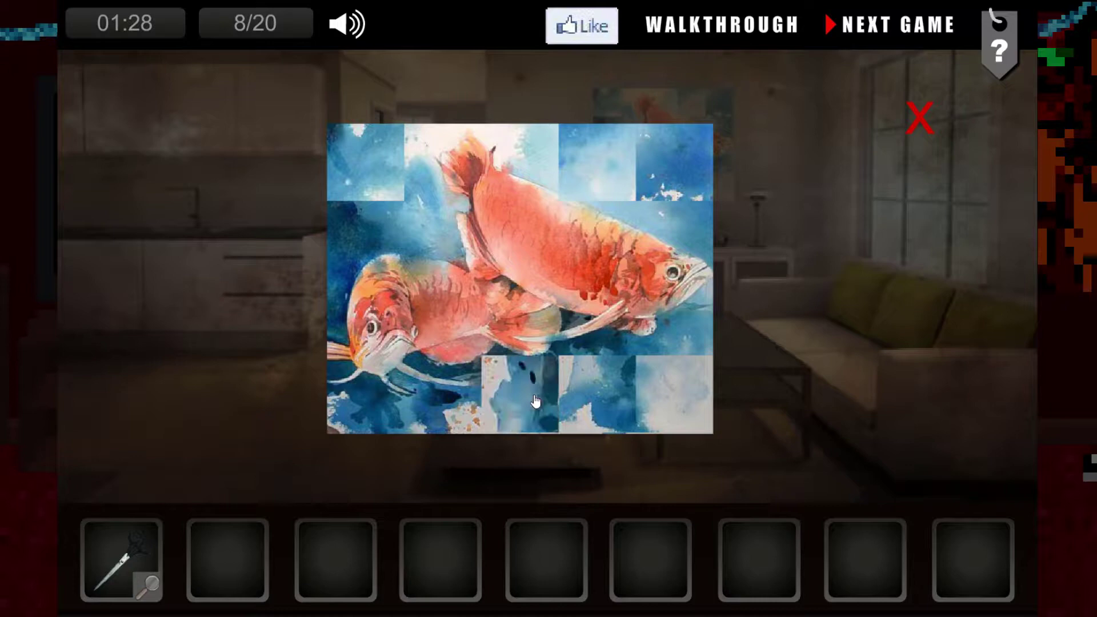
pyautogui.click(532, 400)
pyautogui.click(568, 402)
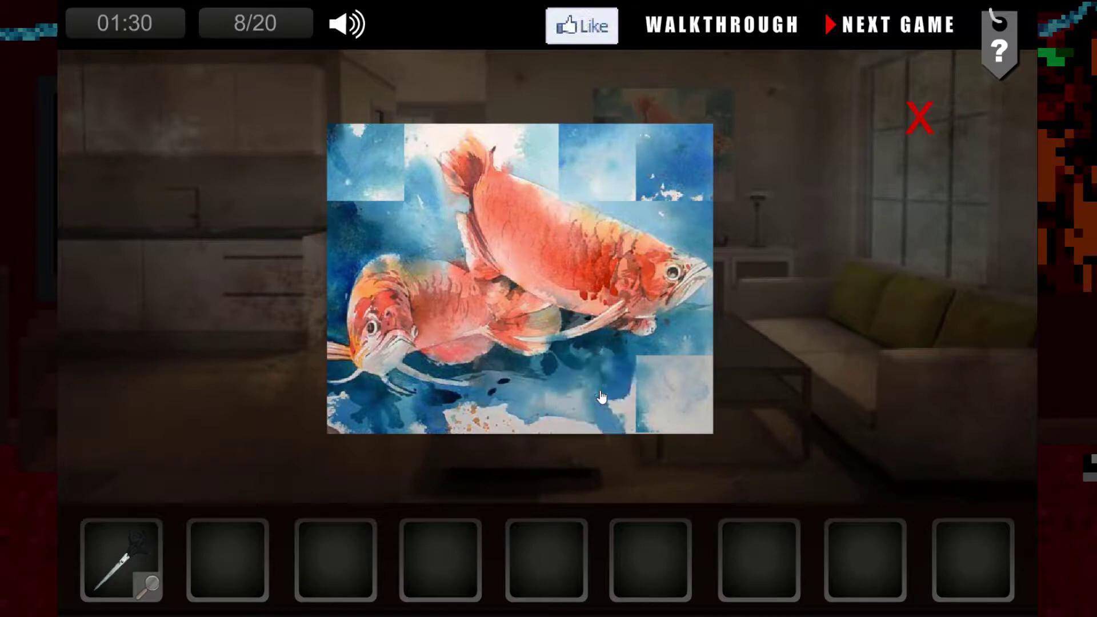
pyautogui.click(683, 394)
pyautogui.click(682, 395)
pyautogui.click(682, 395)
# - Finish the top-row tiles to complete the painting and take the green pencil
pyautogui.click(673, 163)
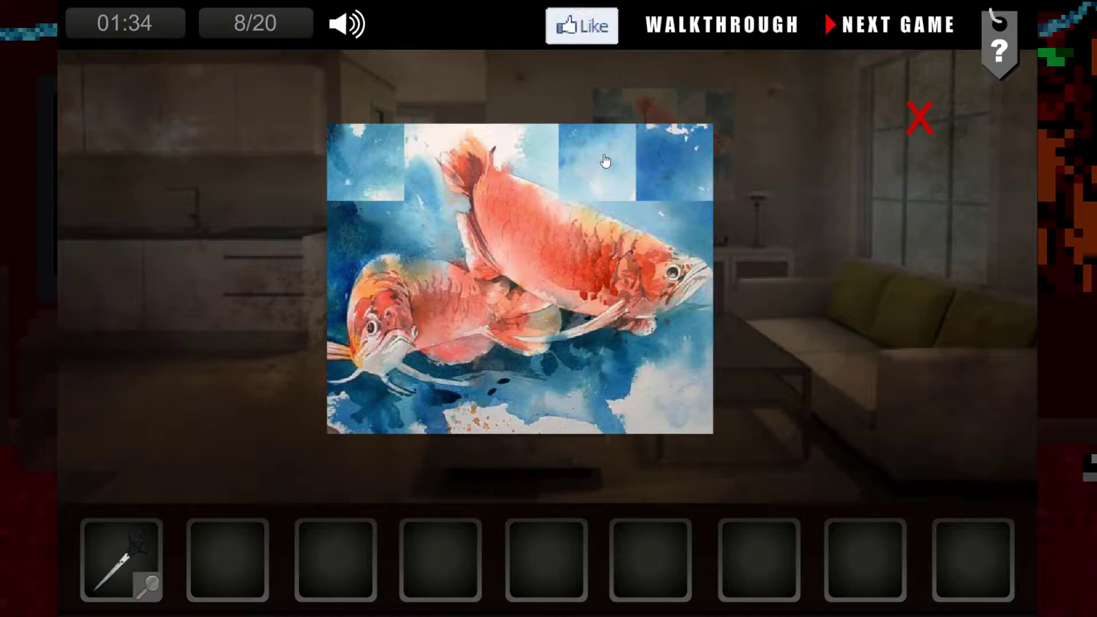
pyautogui.click(600, 161)
pyautogui.click(643, 155)
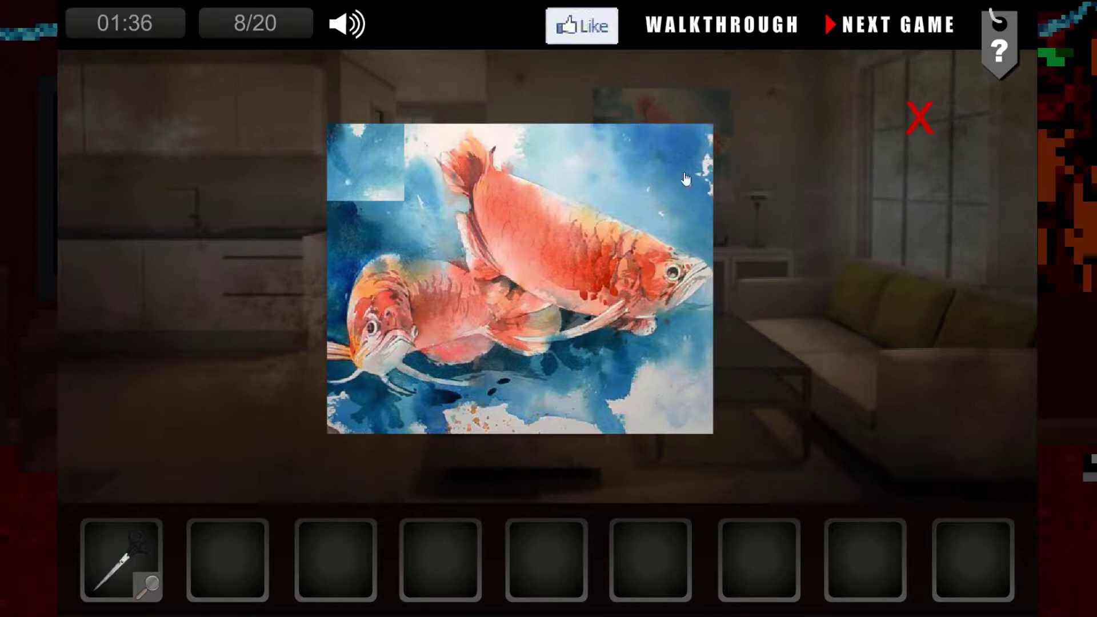
pyautogui.click(384, 169)
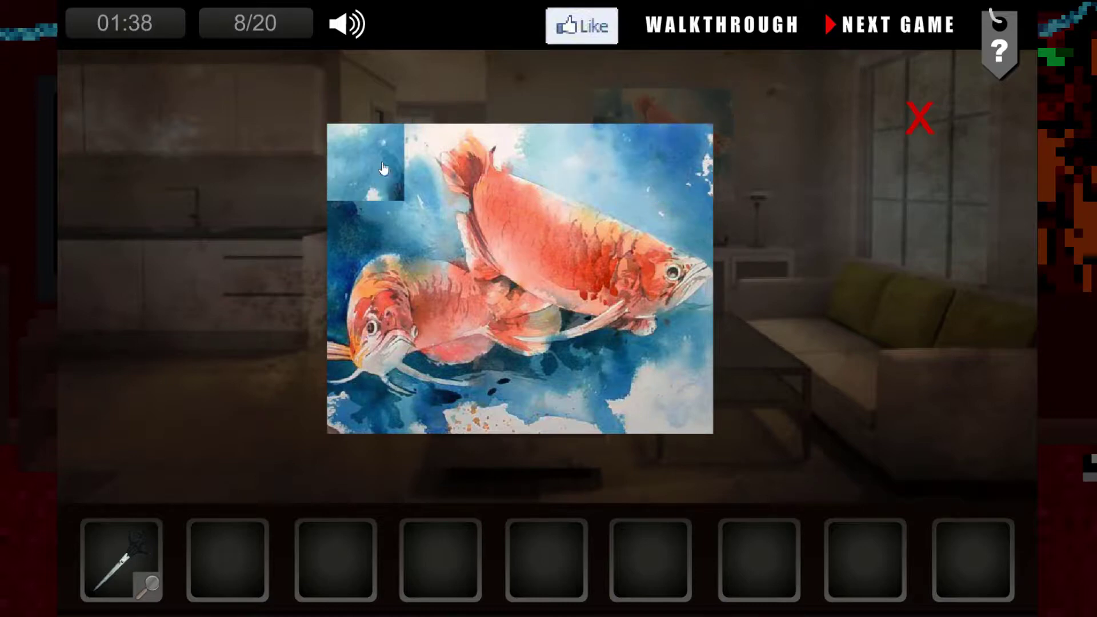
pyautogui.click(383, 170)
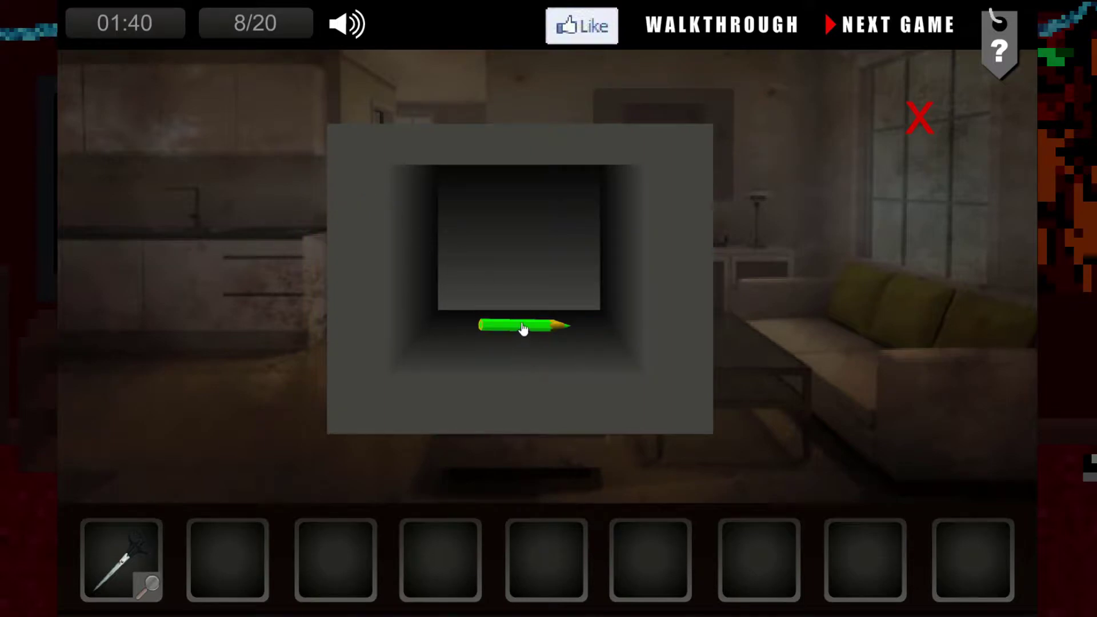
pyautogui.click(525, 328)
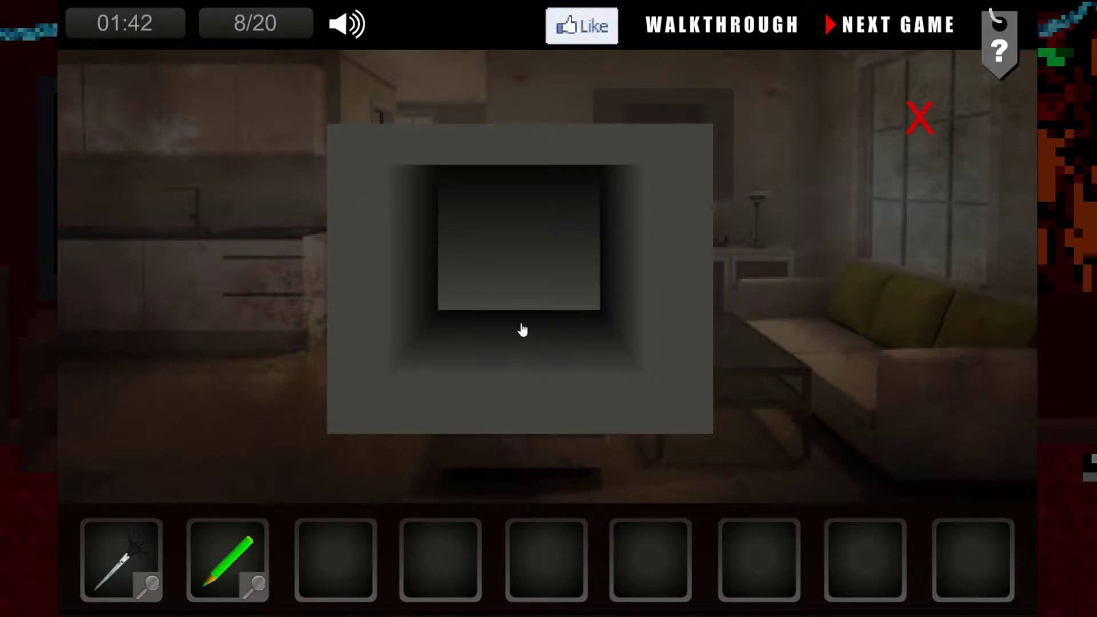
pyautogui.click(919, 118)
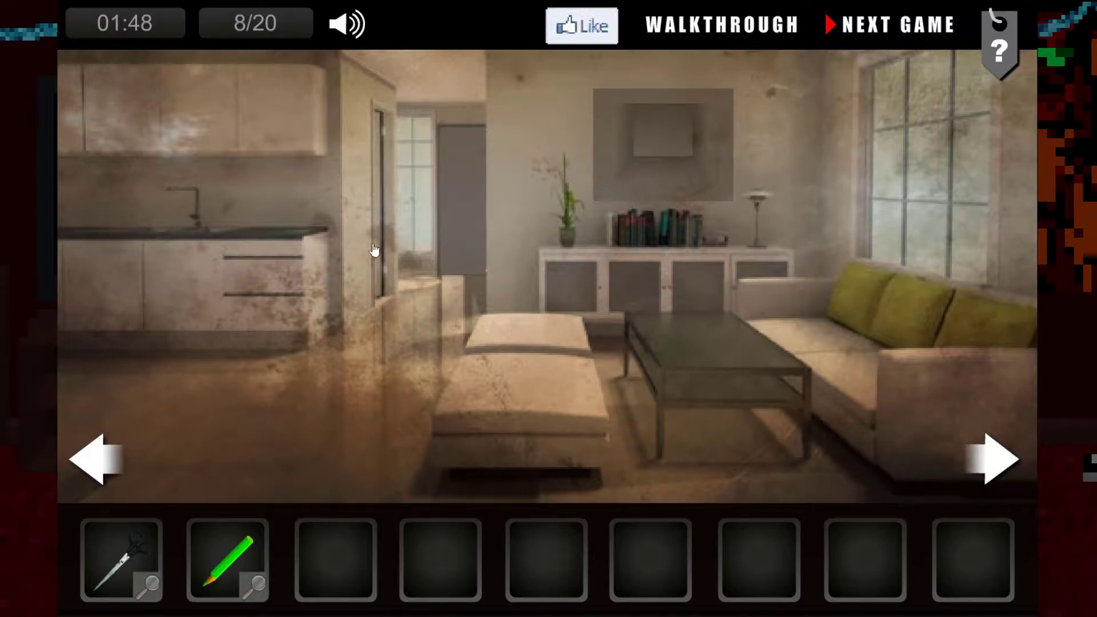
# - Drag the bedroom teddy bear aside, take the screwdriver, and return to the living room
pyautogui.click(378, 211)
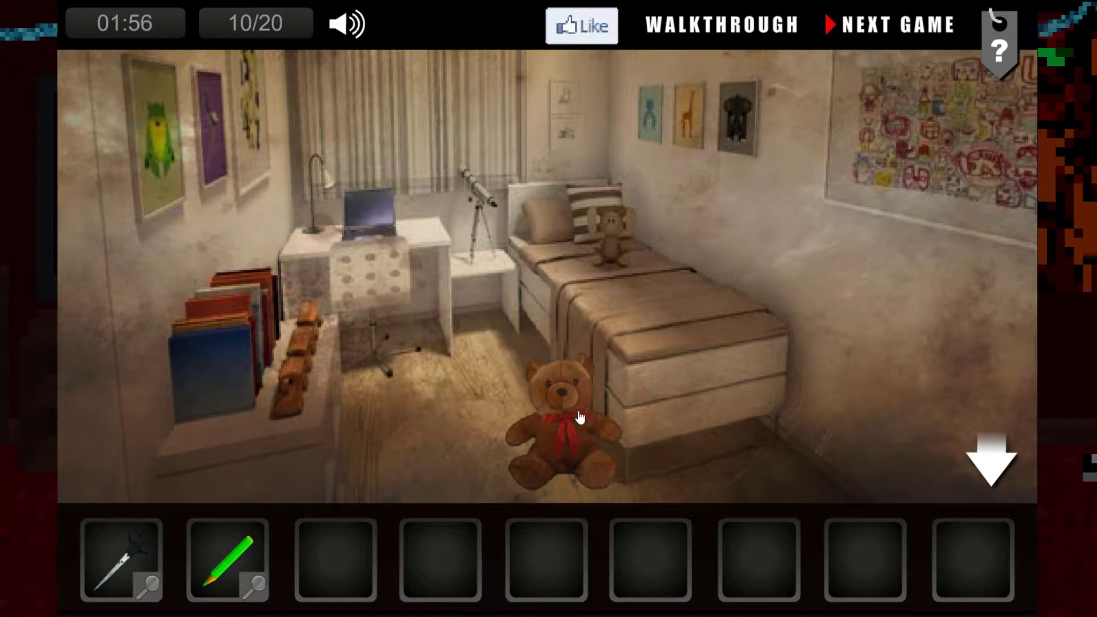
pyautogui.moveTo(559, 442); pyautogui.dragTo(512, 341)
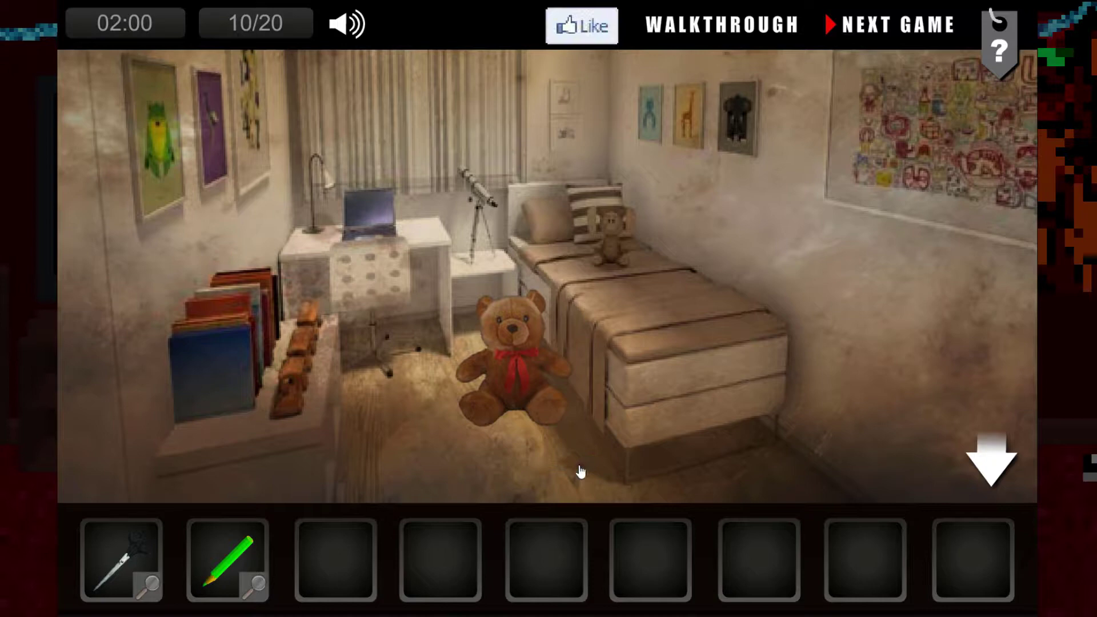
pyautogui.click(580, 473)
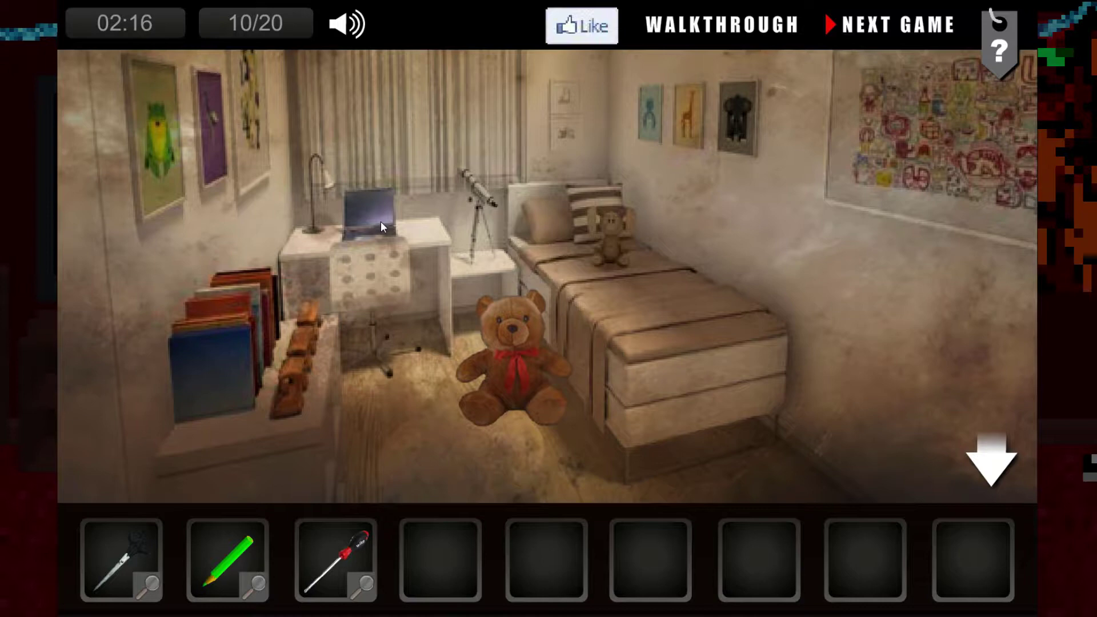
pyautogui.moveTo(540, 364)
pyautogui.mouseDown()
pyautogui.moveTo(532, 103)
pyautogui.moveTo(628, 100)
pyautogui.moveTo(806, 408)
pyautogui.moveTo(333, 114)
pyautogui.moveTo(356, 73)
pyautogui.mouseUp()
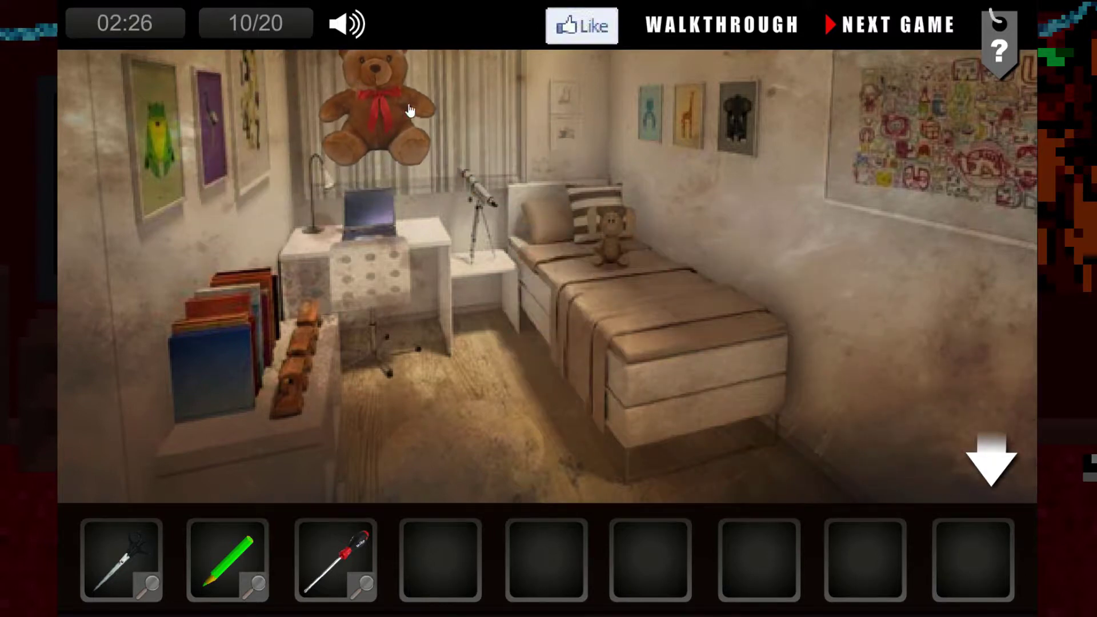
pyautogui.moveTo(410, 110)
pyautogui.mouseDown()
pyautogui.moveTo(667, 272)
pyautogui.moveTo(646, 306)
pyautogui.moveTo(360, 270)
pyautogui.moveTo(273, 359)
pyautogui.mouseUp()
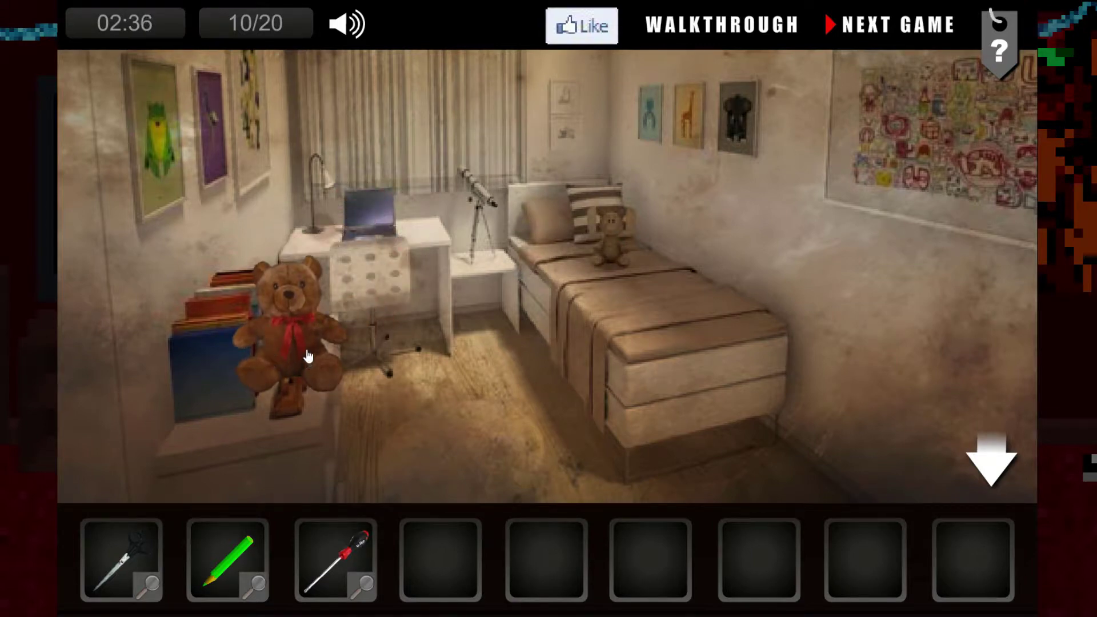
pyautogui.moveTo(291, 343)
pyautogui.mouseDown()
pyautogui.moveTo(340, 295)
pyautogui.moveTo(311, 344)
pyautogui.moveTo(314, 337)
pyautogui.mouseUp()
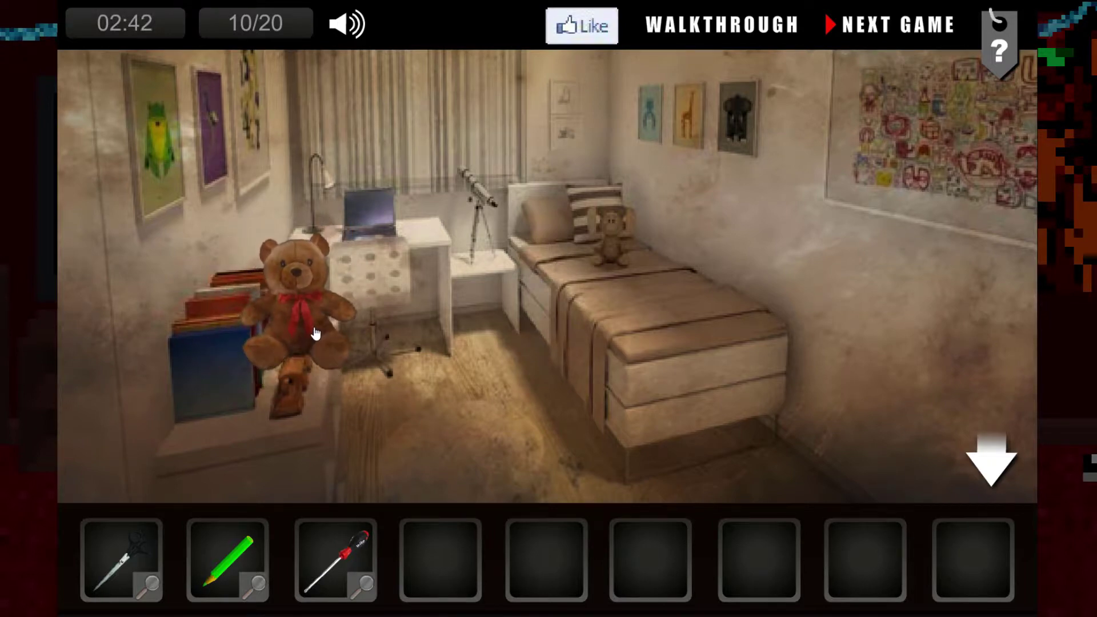
pyautogui.click(994, 463)
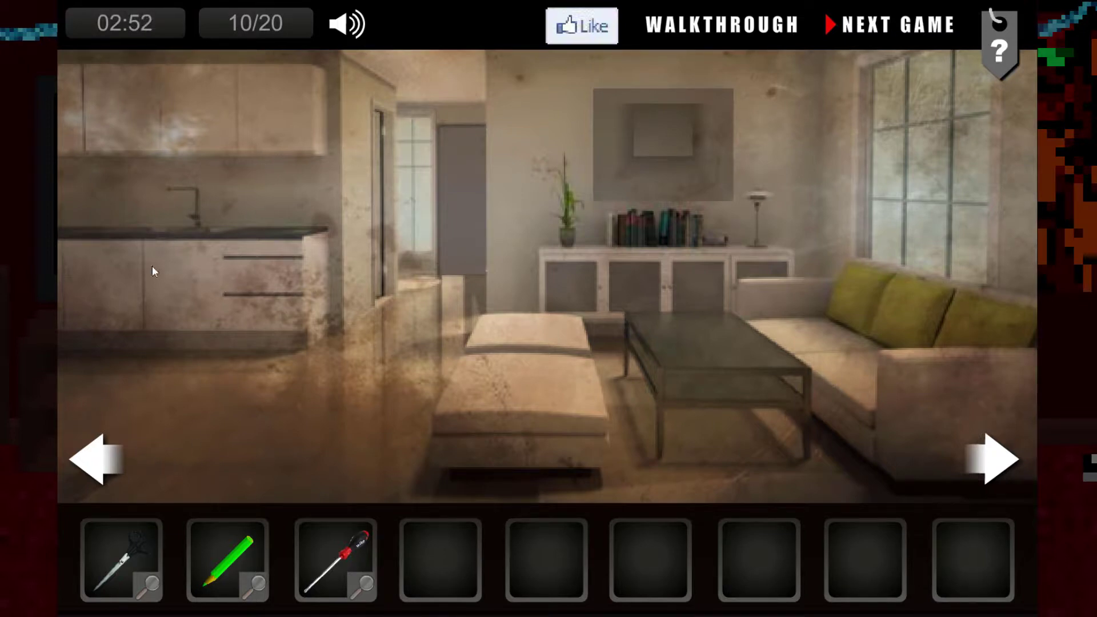
# - In the kitchen, collect the stars under the table and above the mirror
pyautogui.click(94, 463)
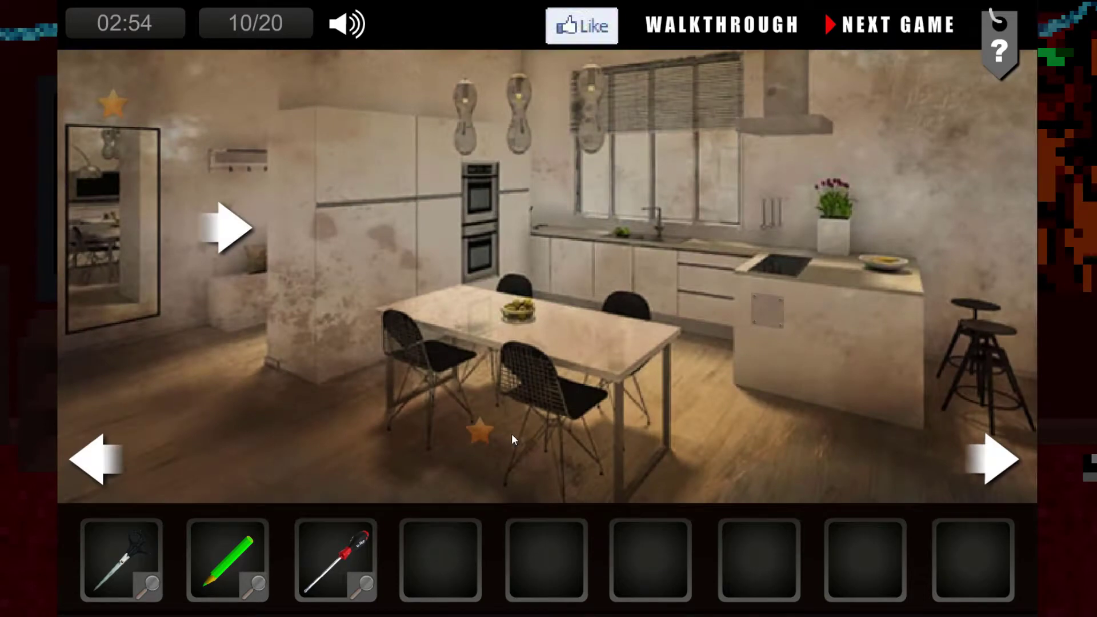
pyautogui.click(481, 430)
pyautogui.click(118, 110)
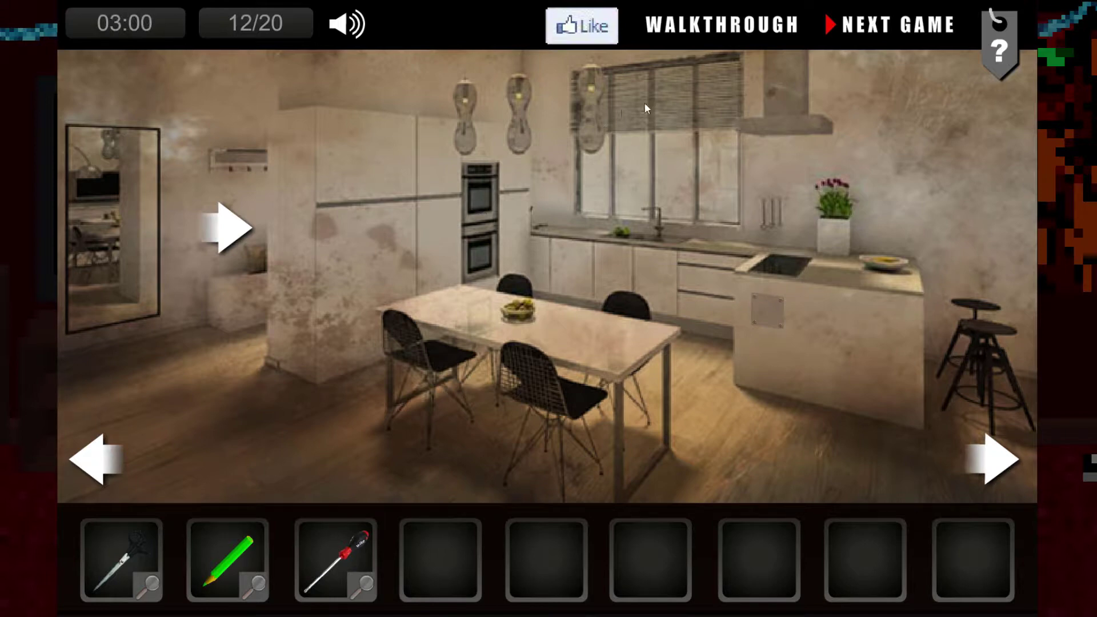
# - Open the island's screwed plate close-up and ready the screwdriver
pyautogui.click(780, 322)
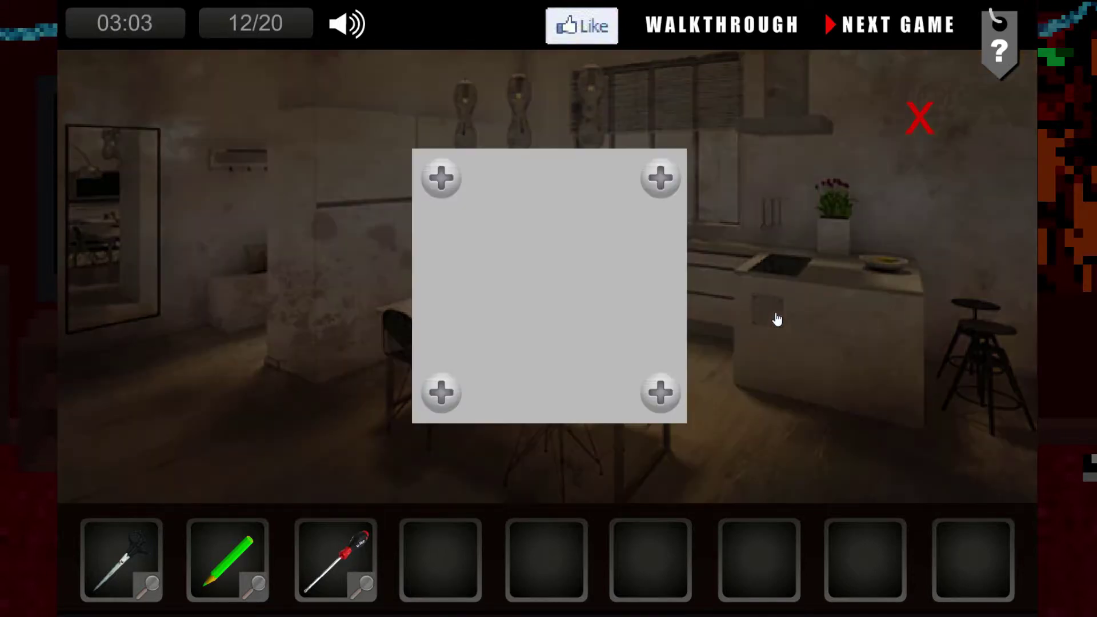
pyautogui.click(360, 577)
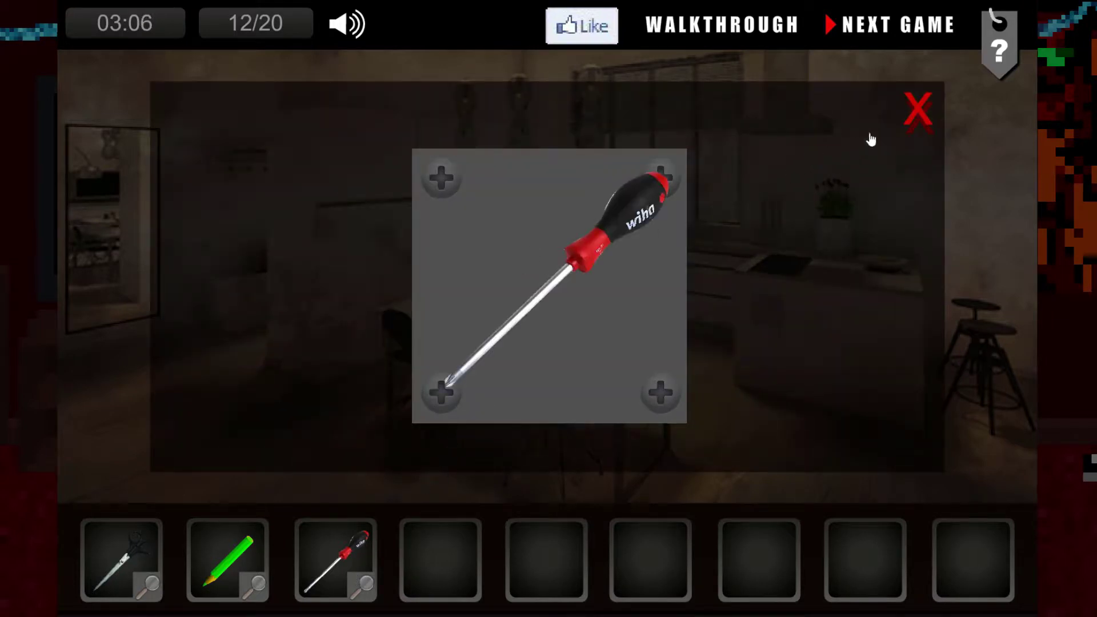
pyautogui.click(917, 111)
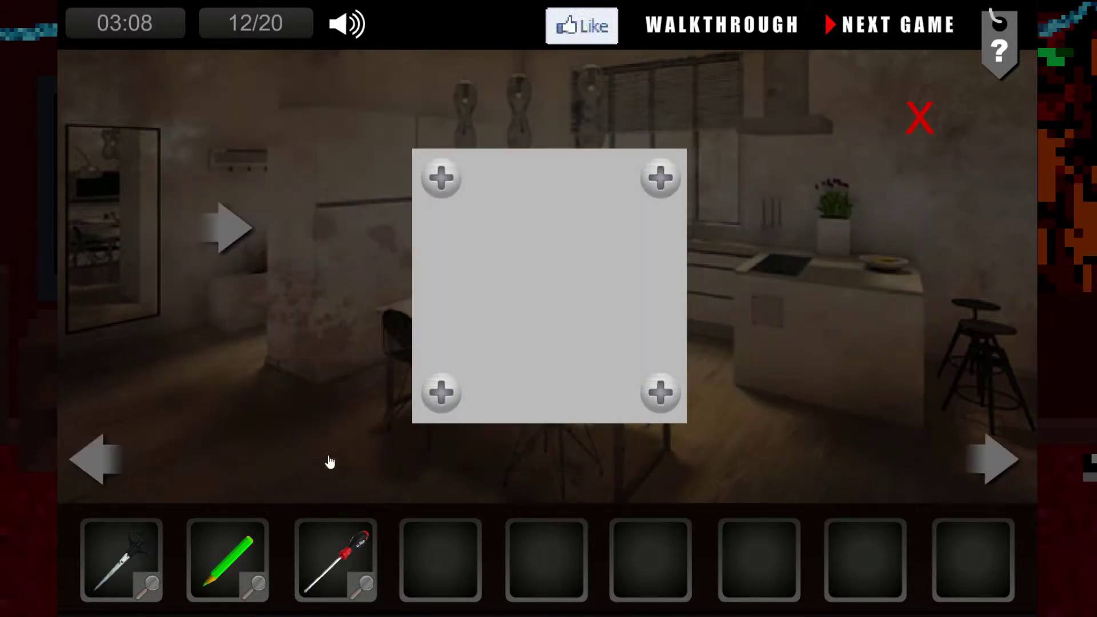
pyautogui.click(336, 558)
# - Remove the four screws and cover plate, then take the blue pencil behind it
pyautogui.click(442, 395)
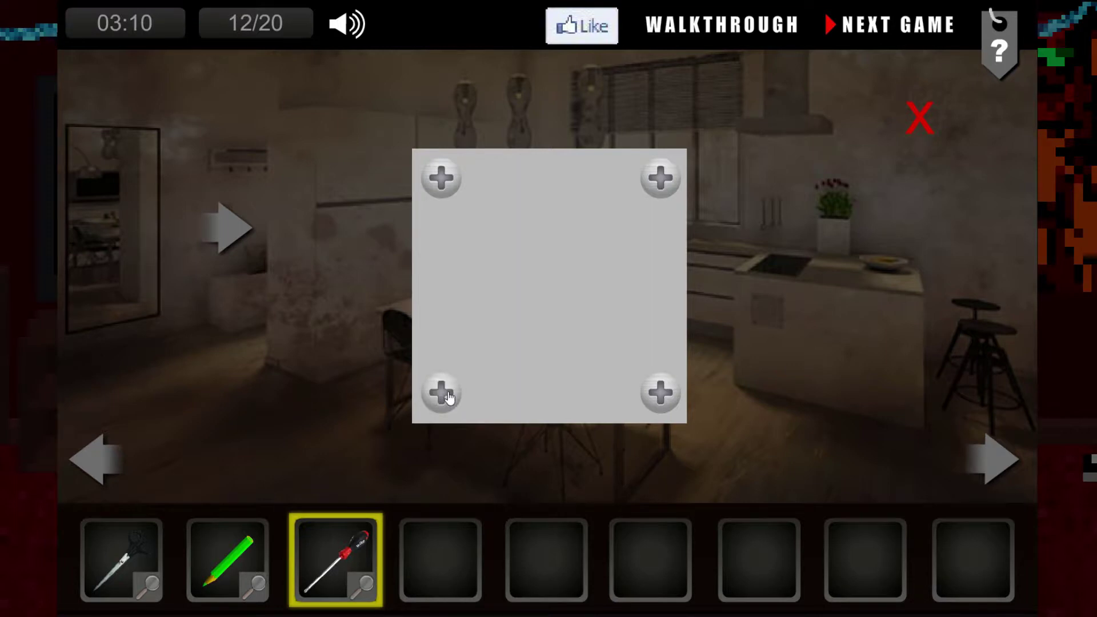
pyautogui.click(662, 395)
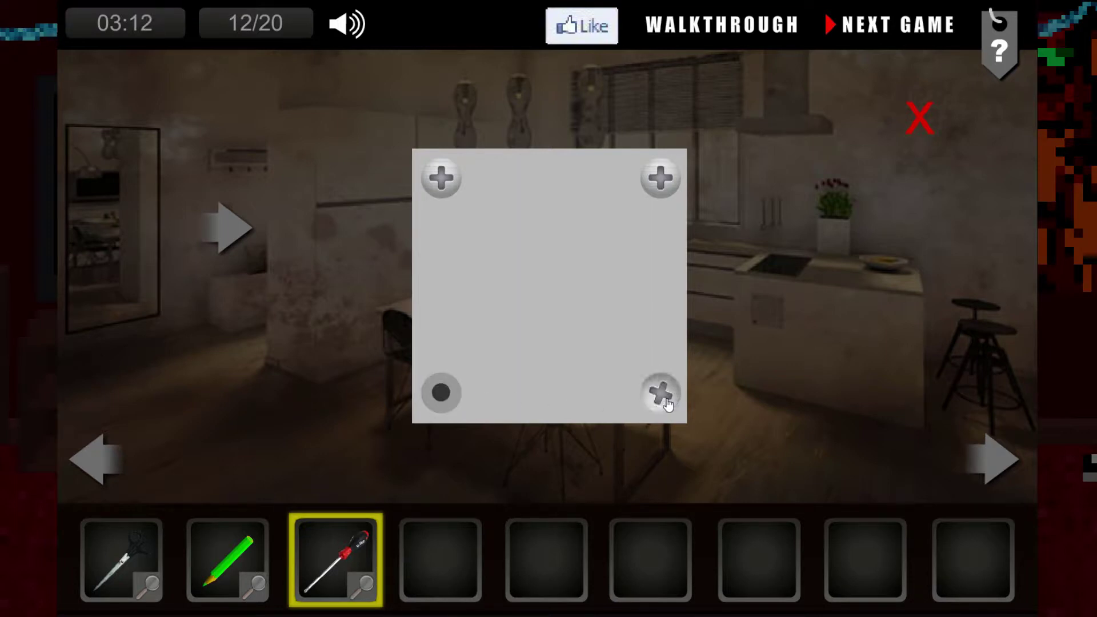
pyautogui.click(662, 177)
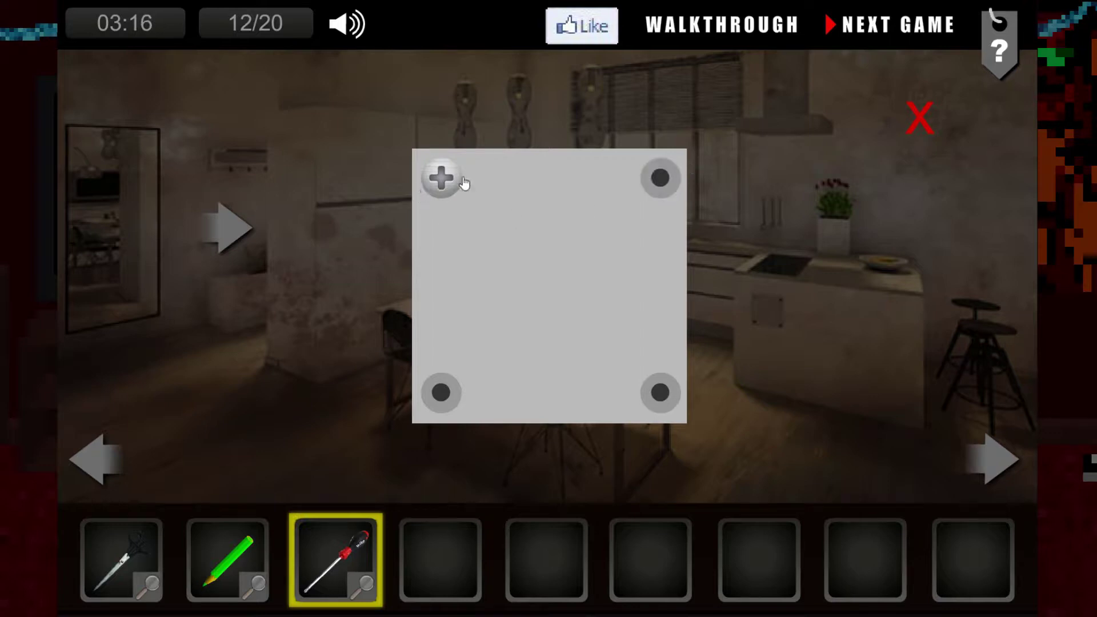
pyautogui.click(442, 178)
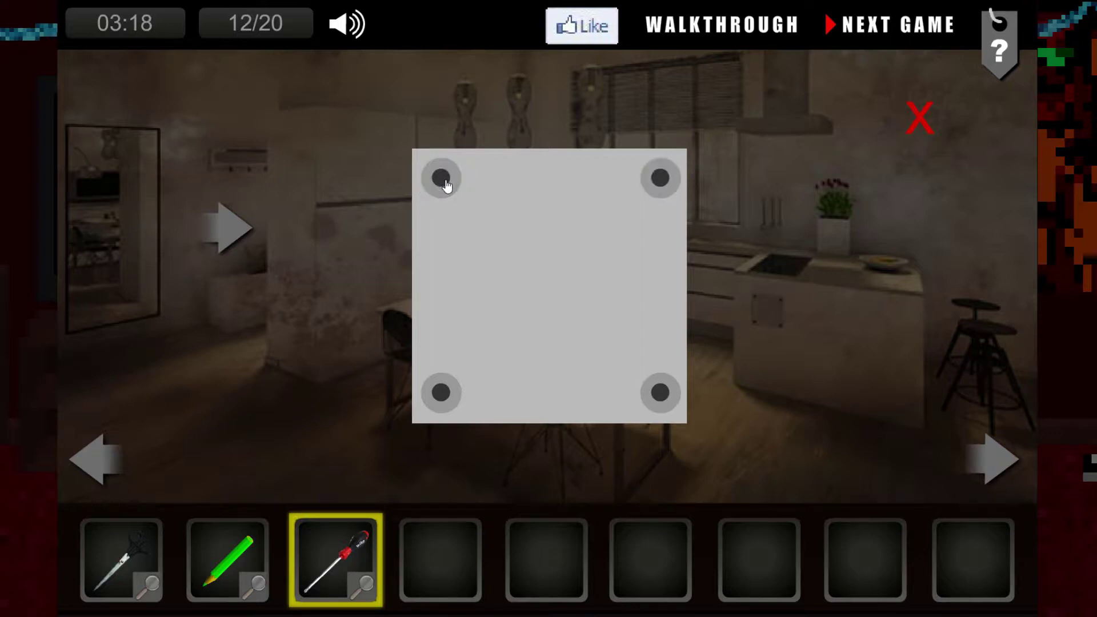
pyautogui.click(541, 279)
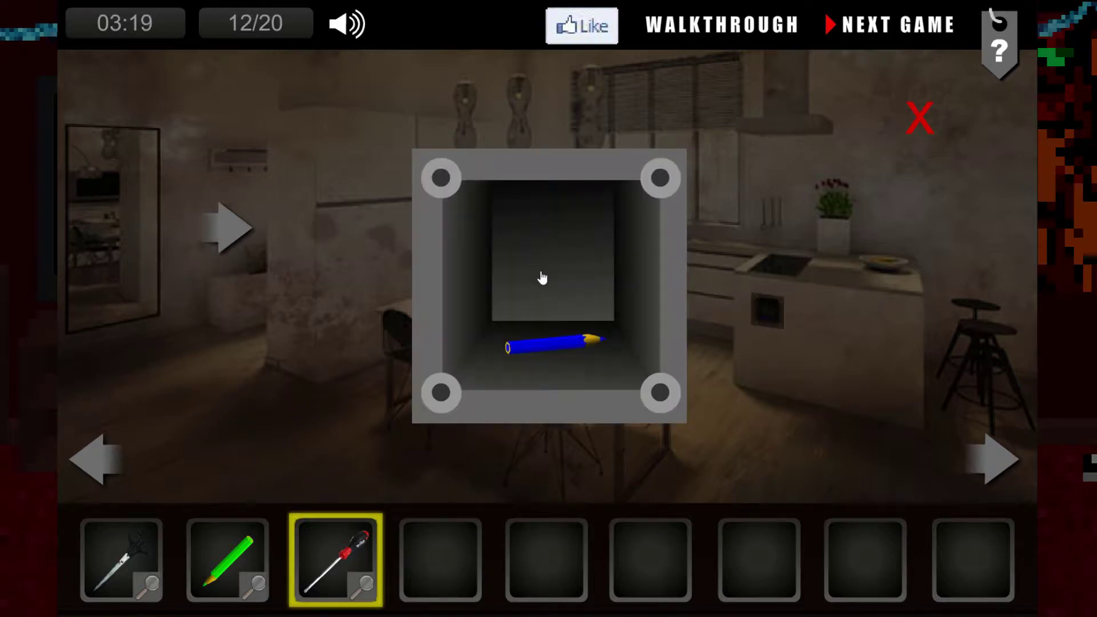
pyautogui.click(556, 343)
pyautogui.click(922, 119)
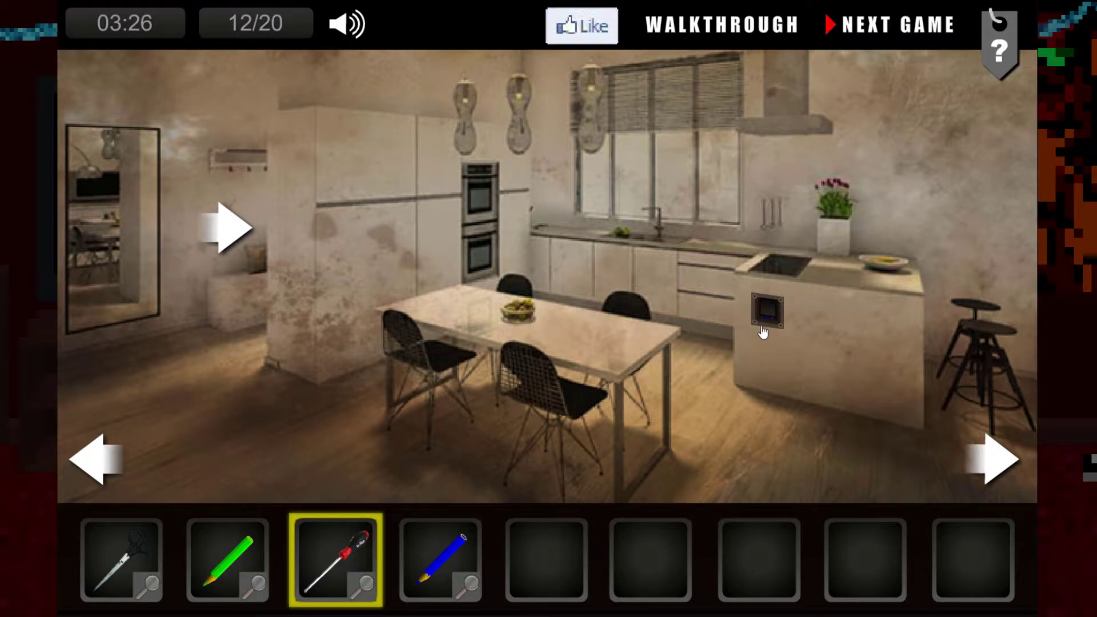
pyautogui.click(996, 445)
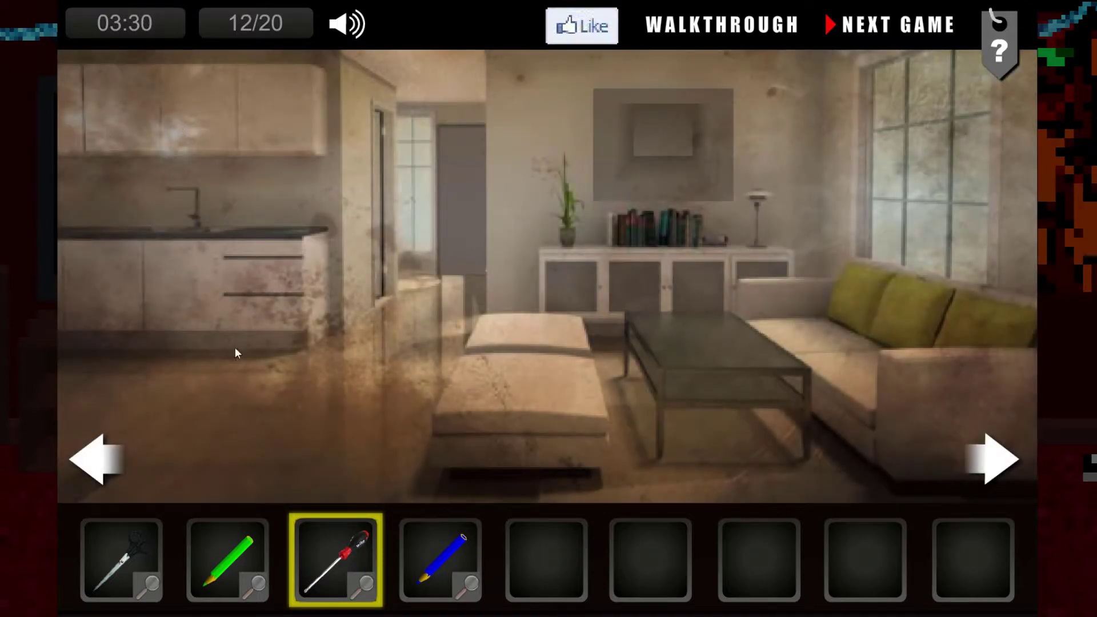
# - Check the locked grey door and the wall picture close-up
pyautogui.click(468, 208)
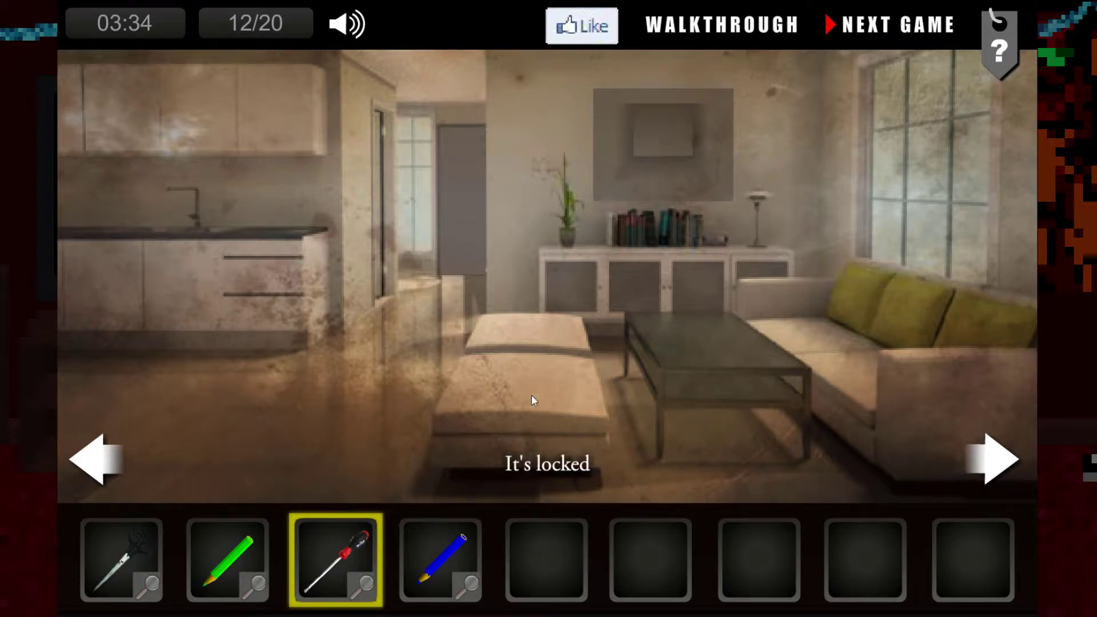
pyautogui.click(660, 164)
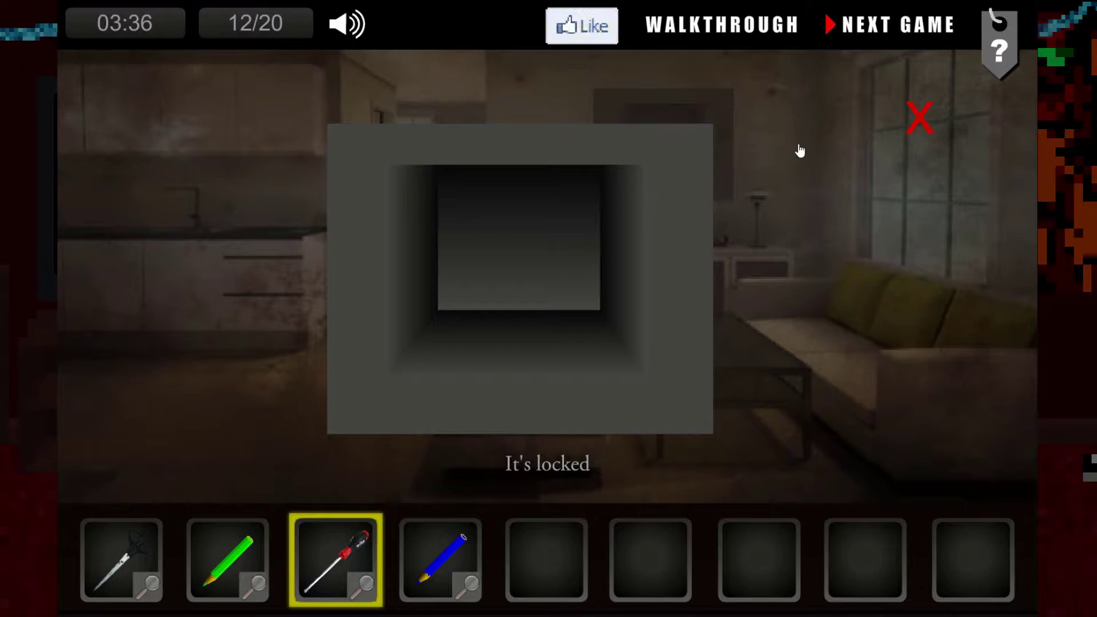
pyautogui.click(923, 116)
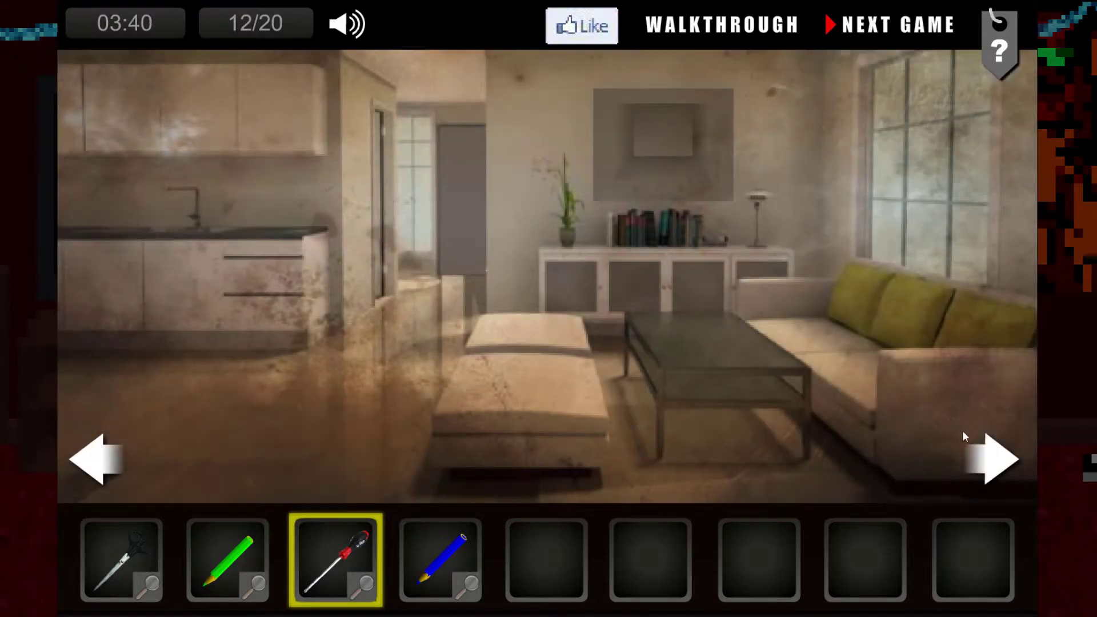
# - Pass through the purple hallway and kitchen to reach the TV lounge
pyautogui.click(987, 455)
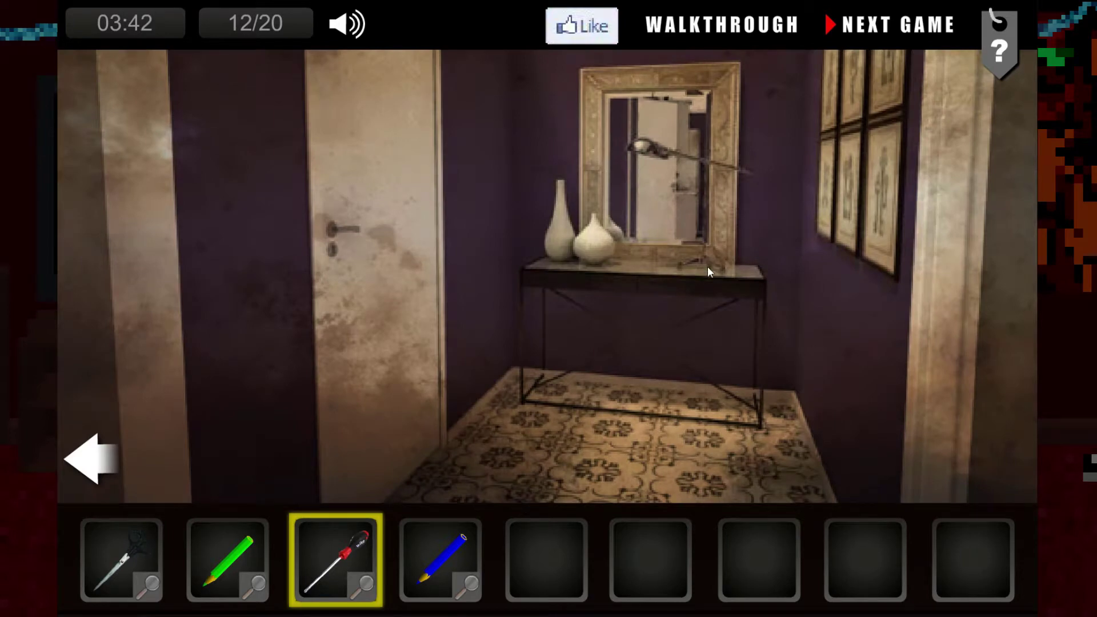
pyautogui.click(116, 463)
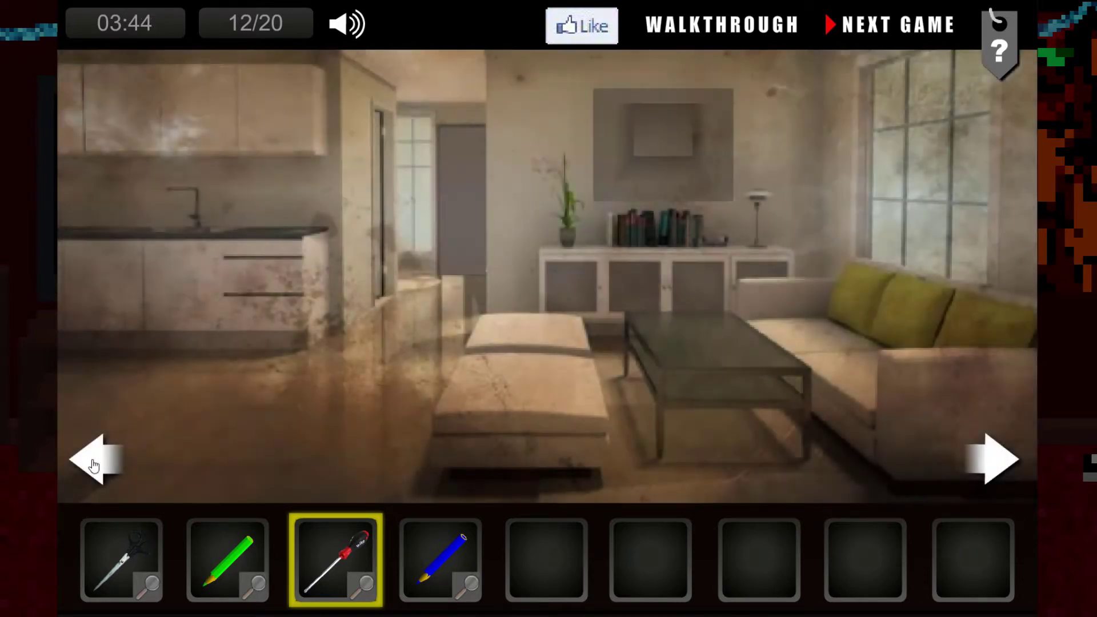
pyautogui.click(90, 459)
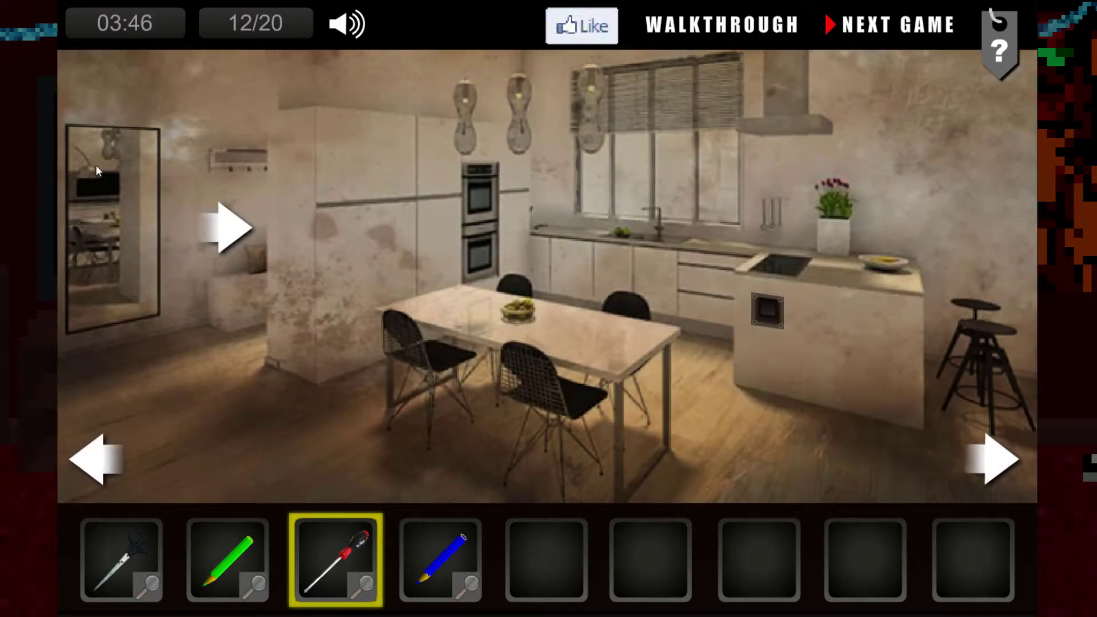
pyautogui.click(227, 227)
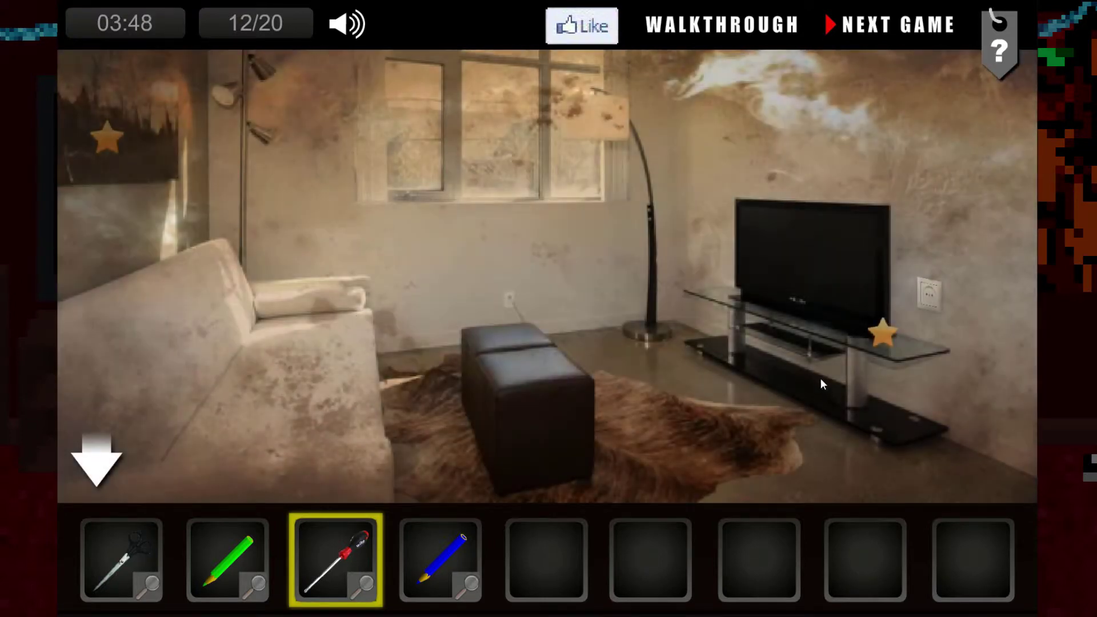
# - Collect the TV stand and painting stars, then the dining kitchen's teapot and cabinet stars
pyautogui.click(885, 339)
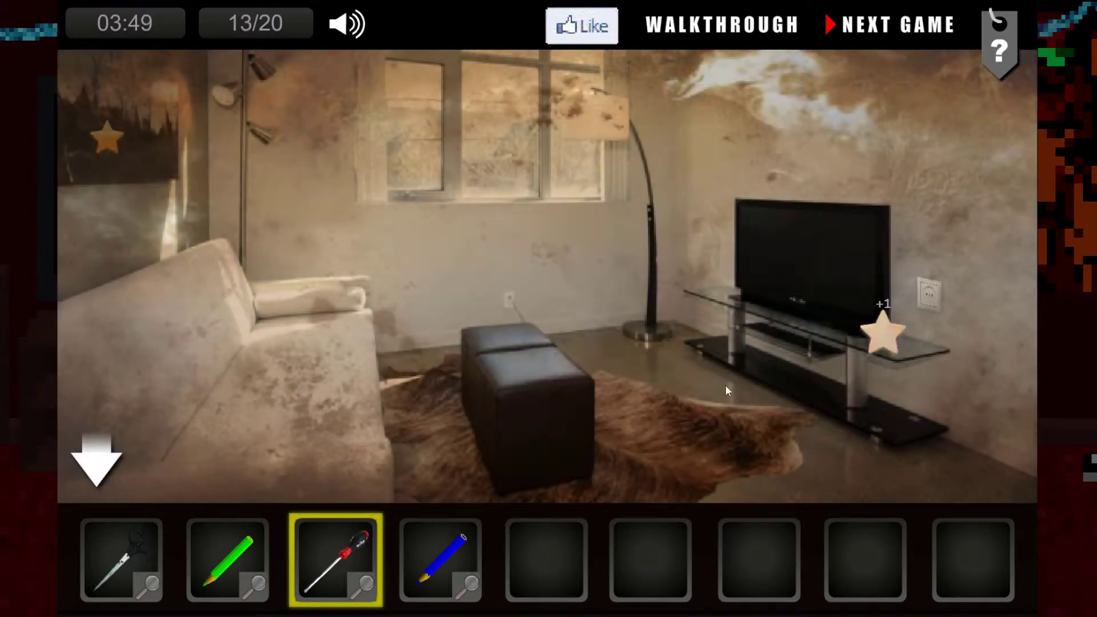
pyautogui.click(95, 140)
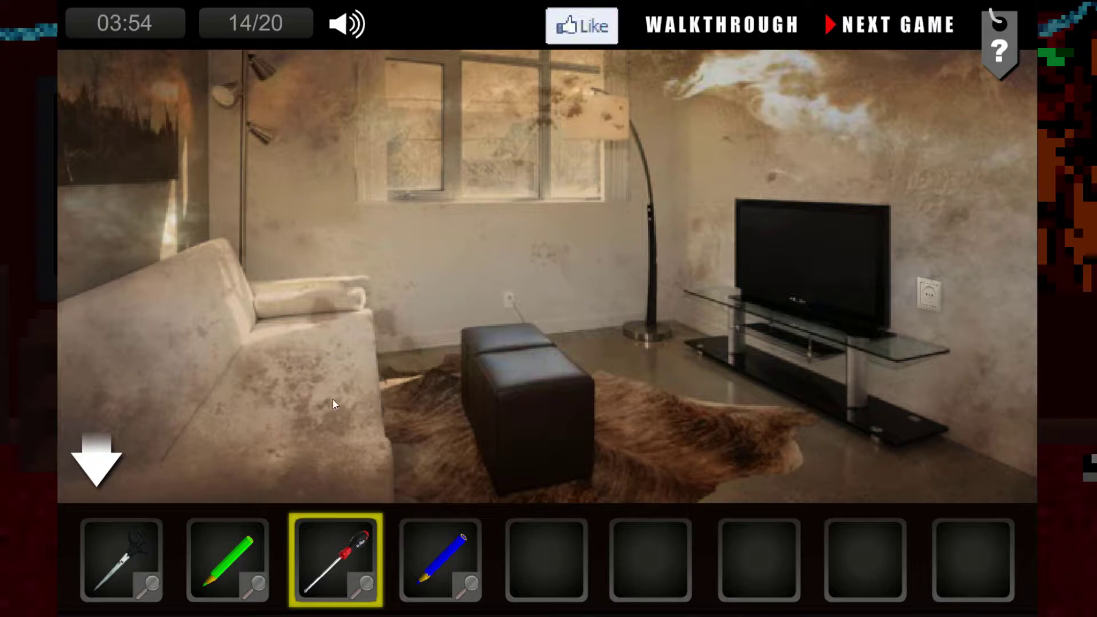
pyautogui.click(95, 463)
pyautogui.click(86, 466)
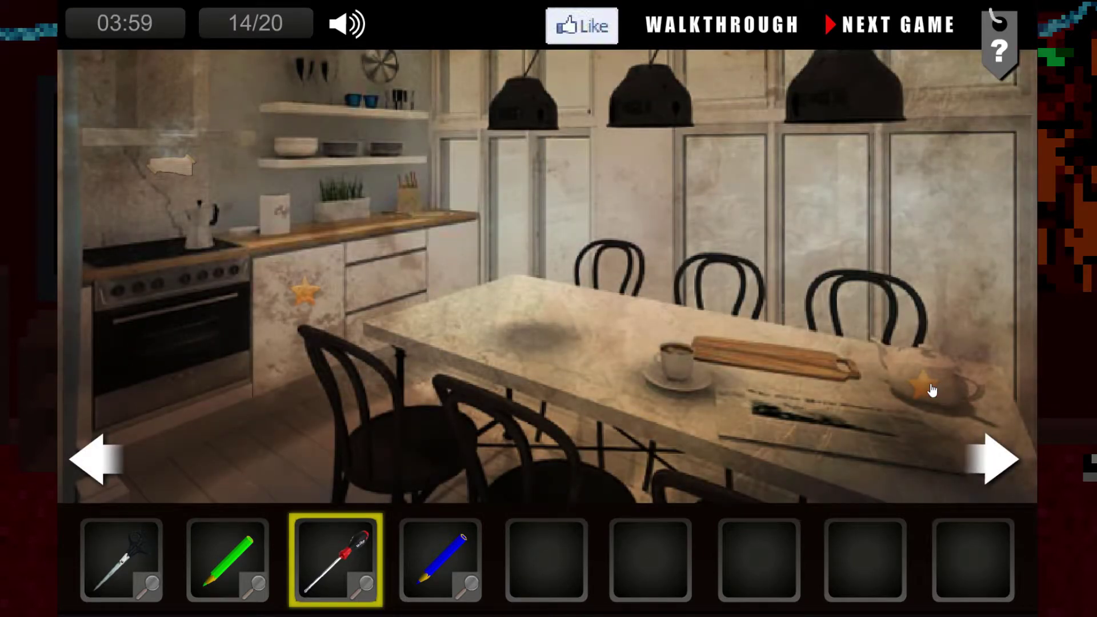
pyautogui.click(931, 391)
pyautogui.click(305, 292)
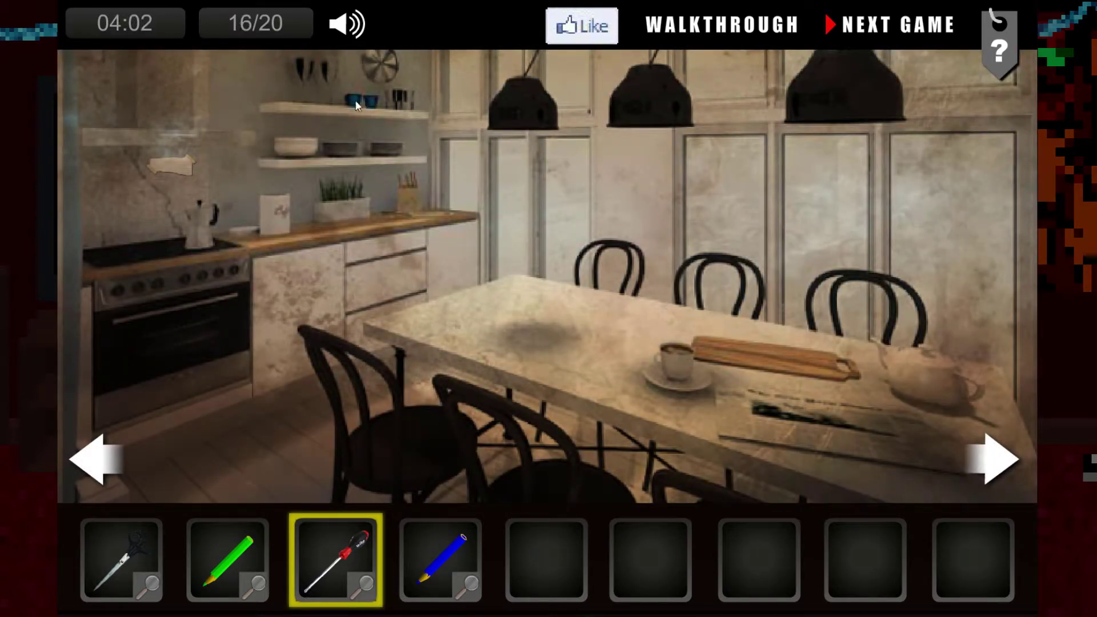
# - Shade the torn wall note with the green pencil for 4 and the blue pencil for 3
pyautogui.click(178, 176)
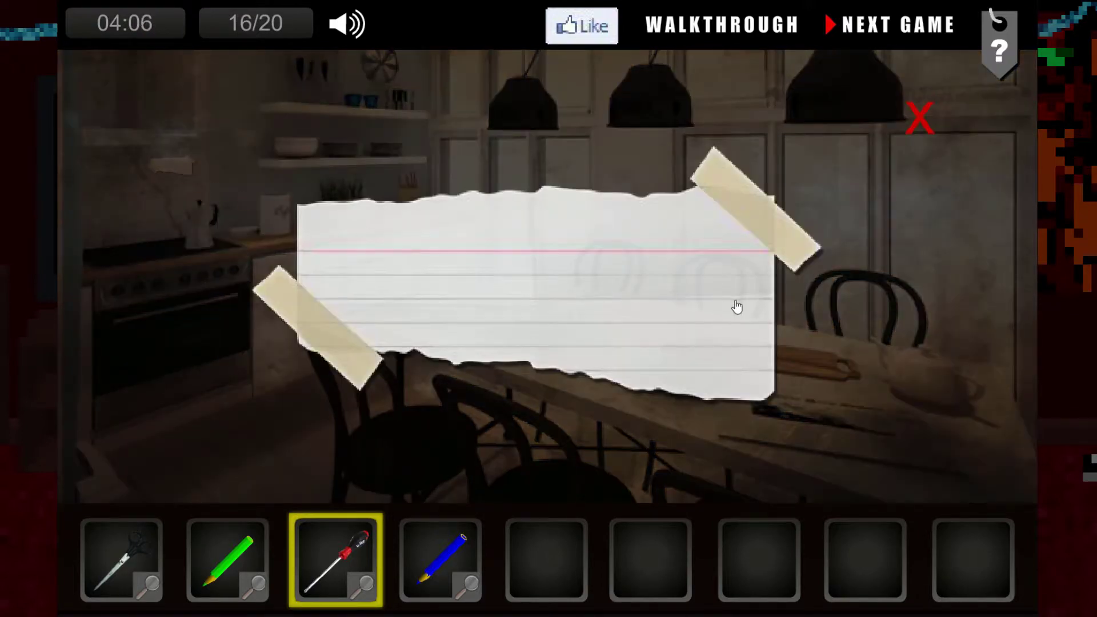
pyautogui.click(925, 124)
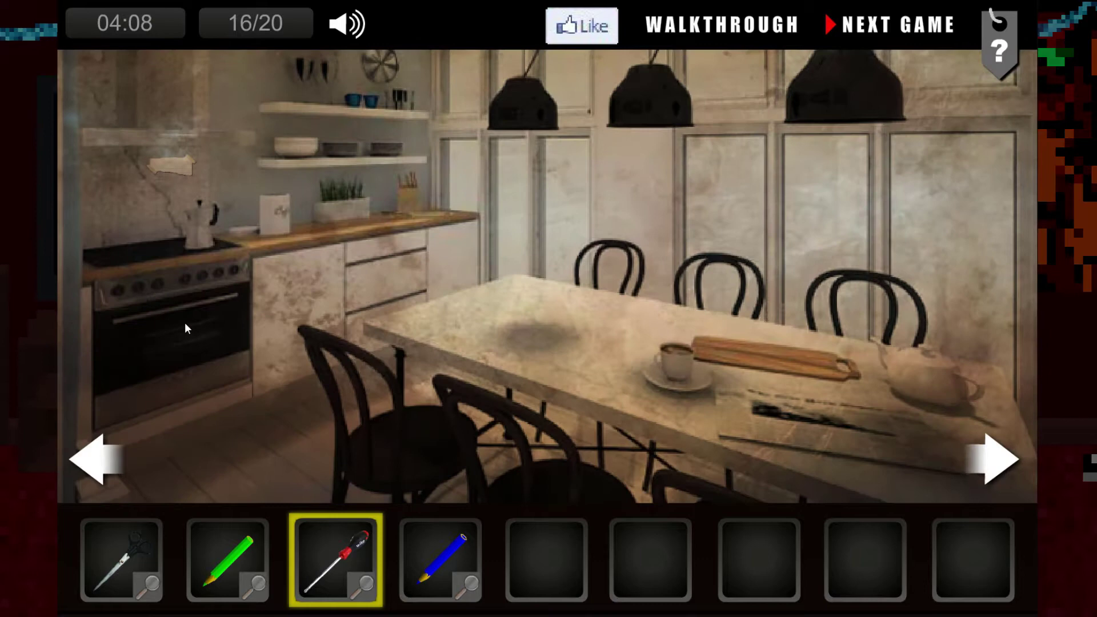
pyautogui.click(167, 158)
pyautogui.click(228, 557)
pyautogui.click(531, 295)
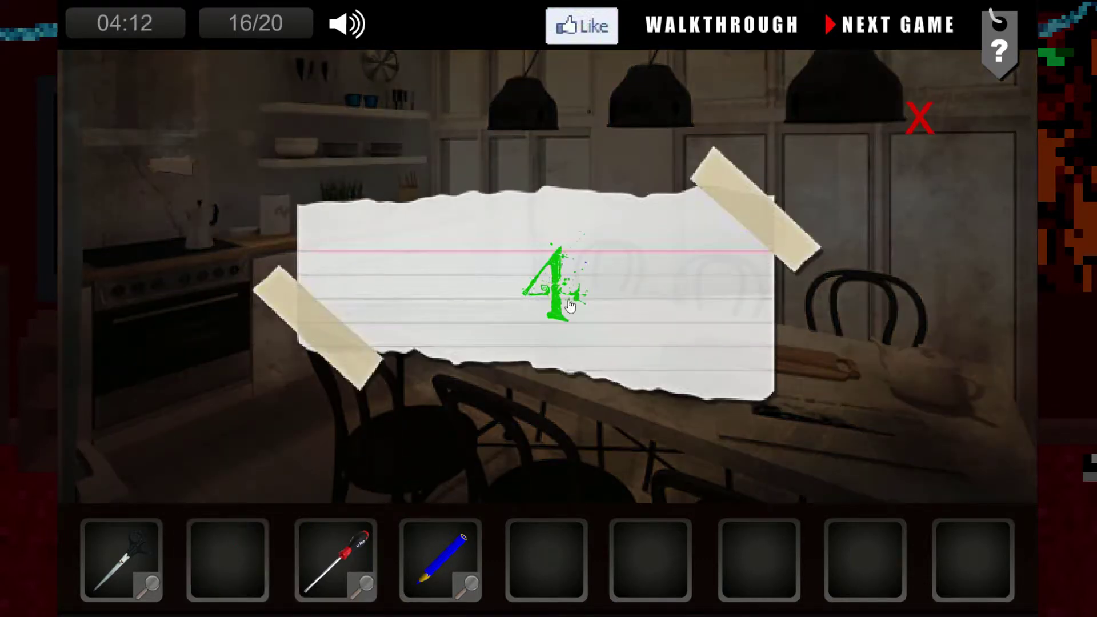
pyautogui.click(442, 558)
pyautogui.click(655, 328)
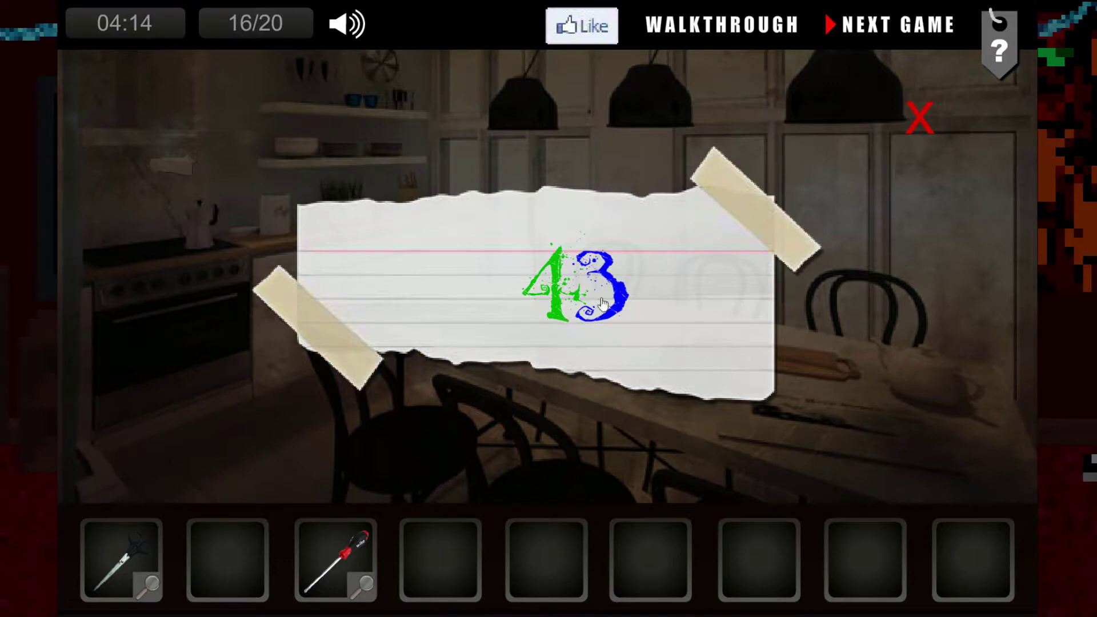
pyautogui.click(922, 118)
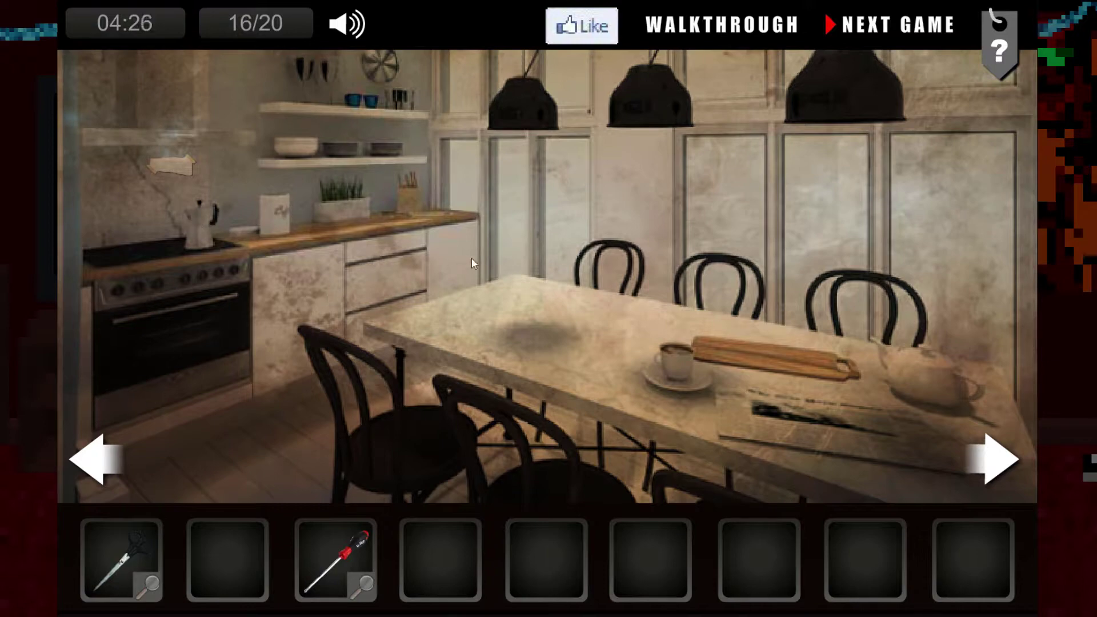
pyautogui.click(988, 459)
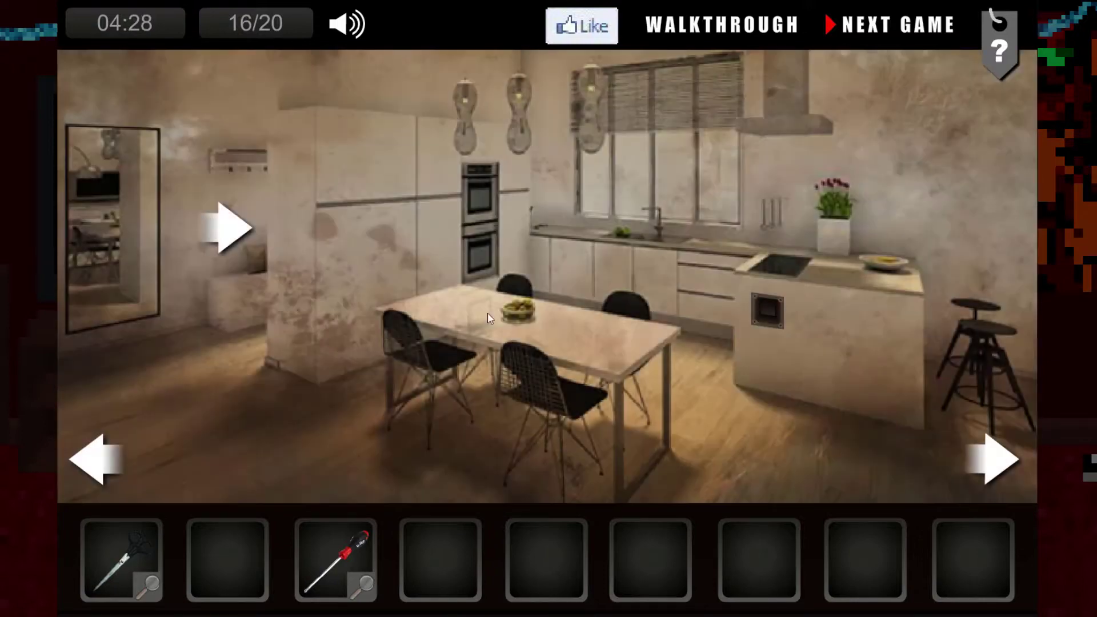
pyautogui.click(96, 461)
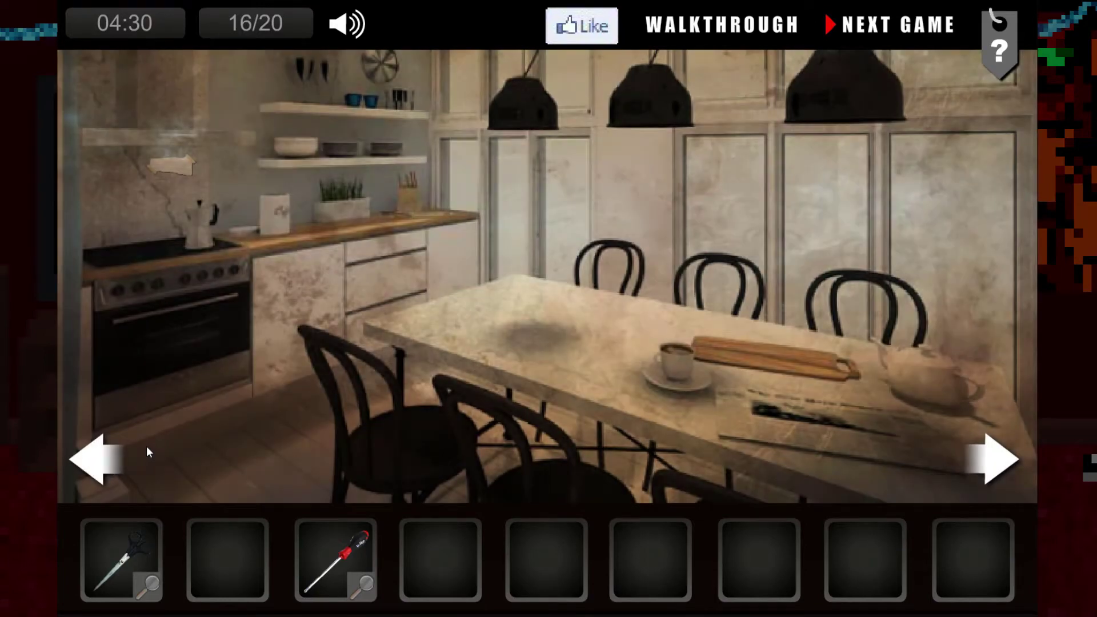
# - Collect the dining-table and fridge-door stars, reaching 18/20
pyautogui.click(103, 463)
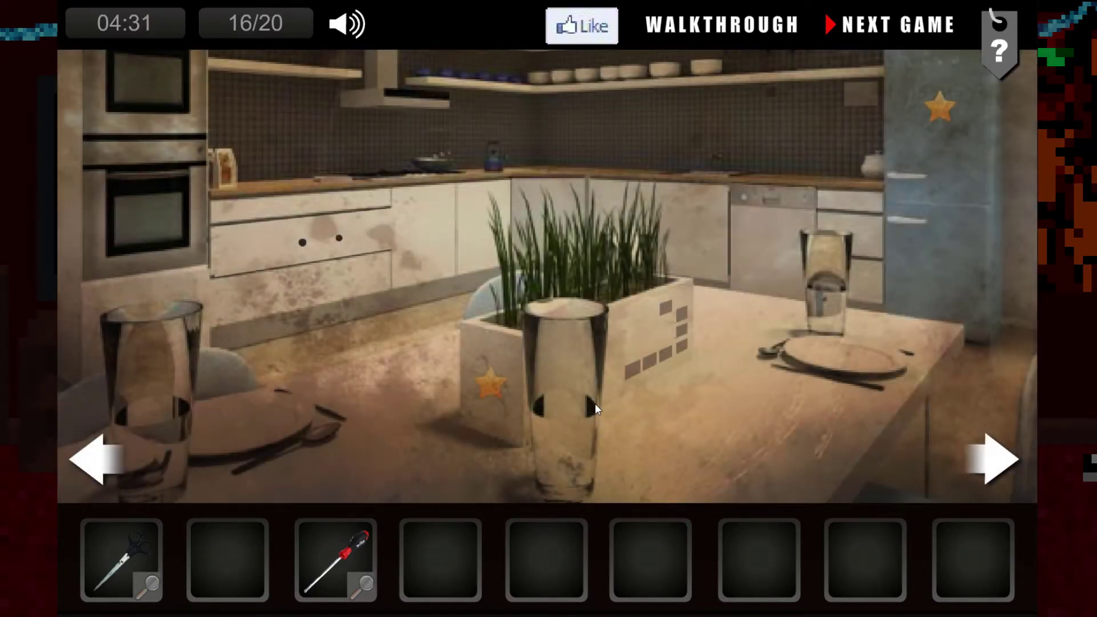
pyautogui.click(491, 381)
pyautogui.click(940, 106)
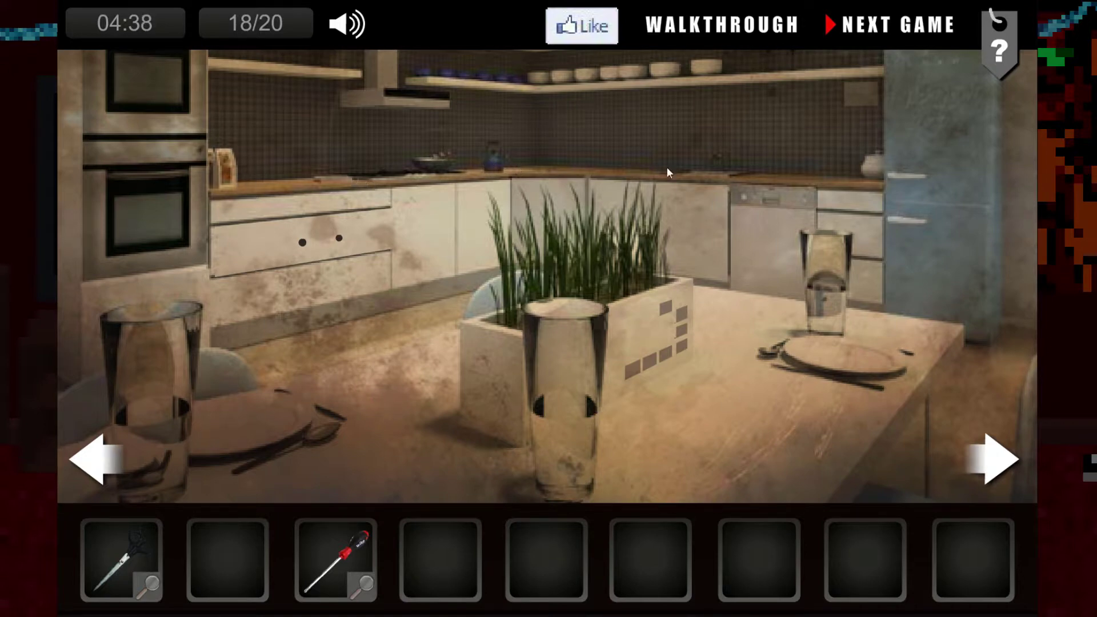
# - Open the 4x4 tile puzzle and try toggling the centre and corner tiles
pyautogui.click(868, 108)
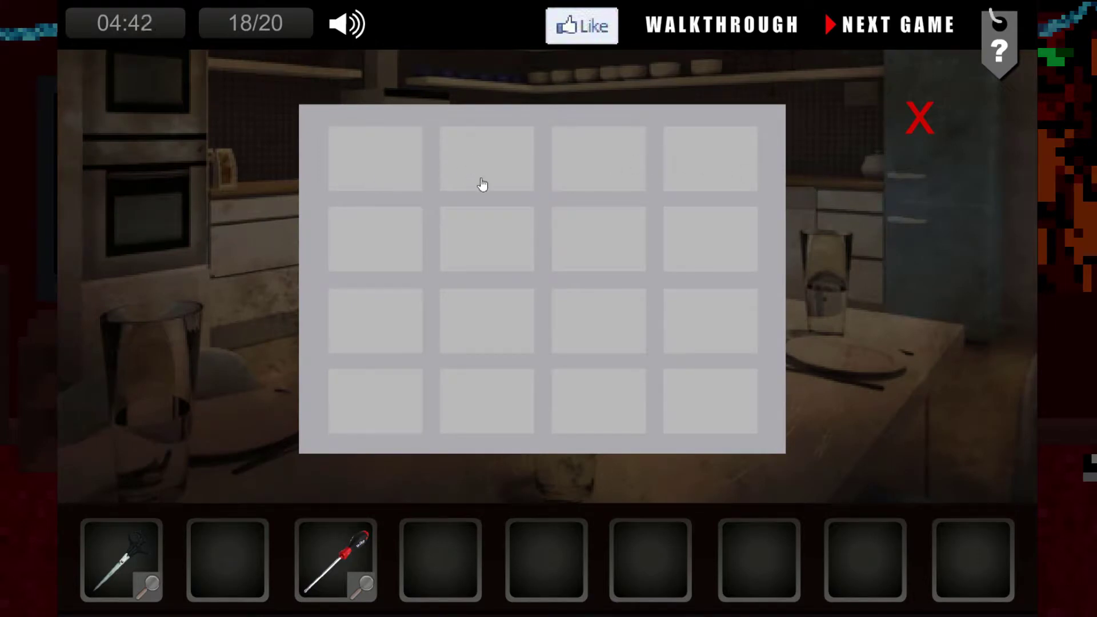
pyautogui.click(512, 244)
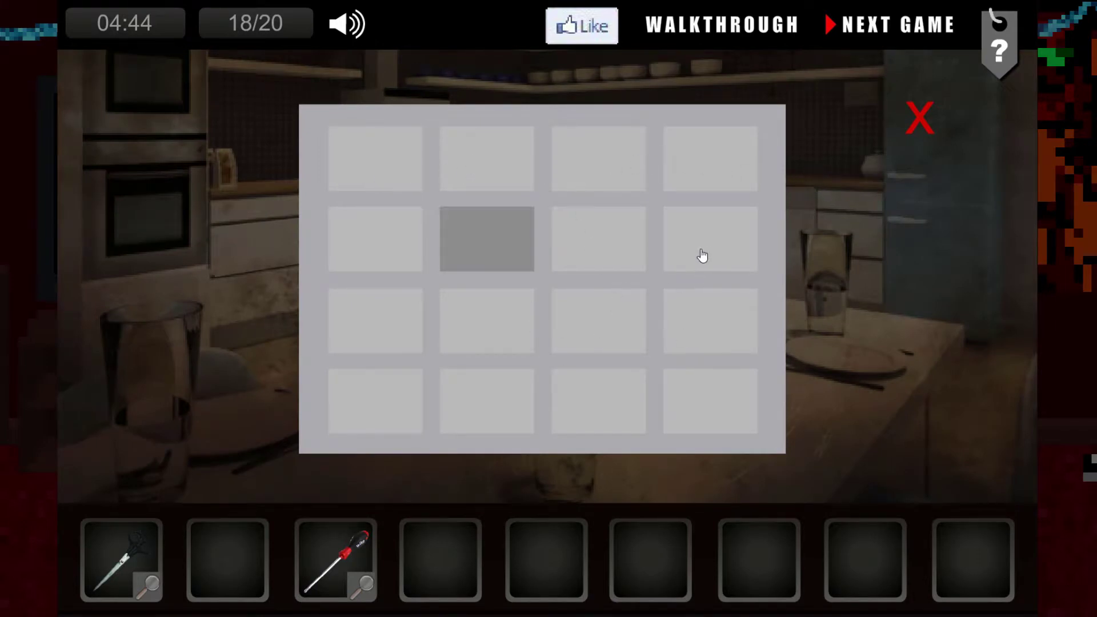
pyautogui.click(599, 322)
pyautogui.click(483, 336)
pyautogui.click(598, 240)
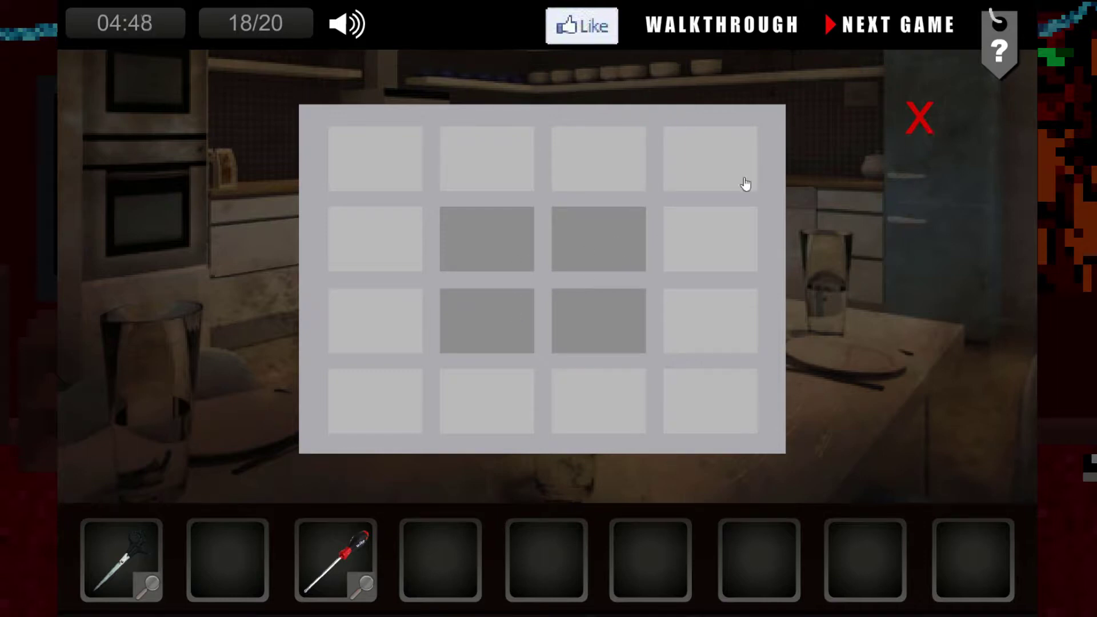
pyautogui.click(710, 158)
pyautogui.click(378, 158)
pyautogui.click(371, 412)
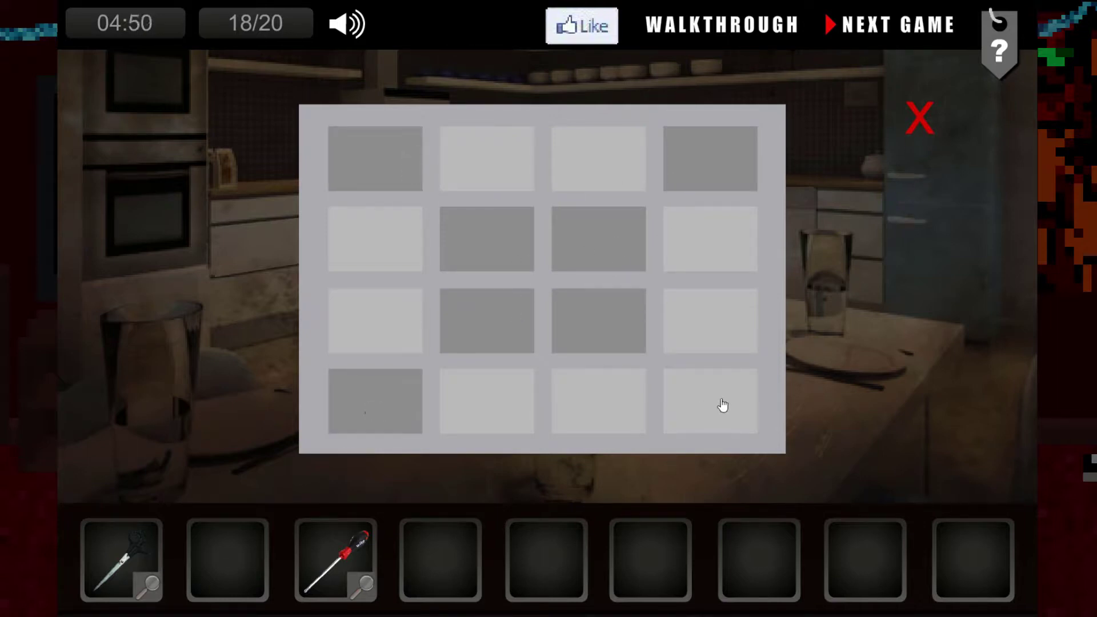
pyautogui.click(722, 405)
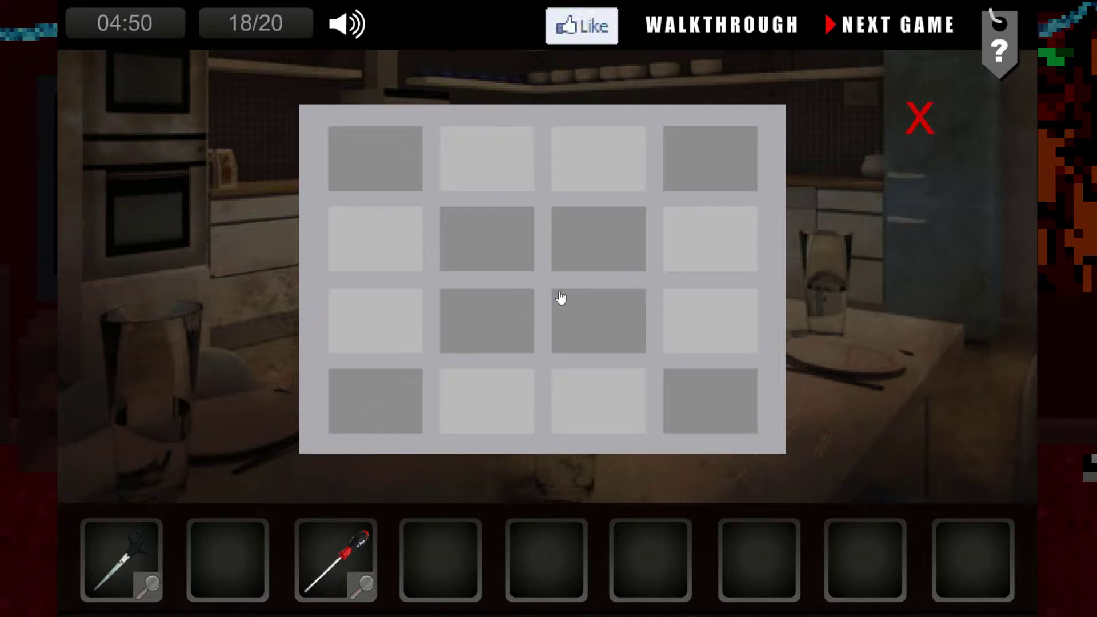
pyautogui.click(581, 238)
pyautogui.click(487, 238)
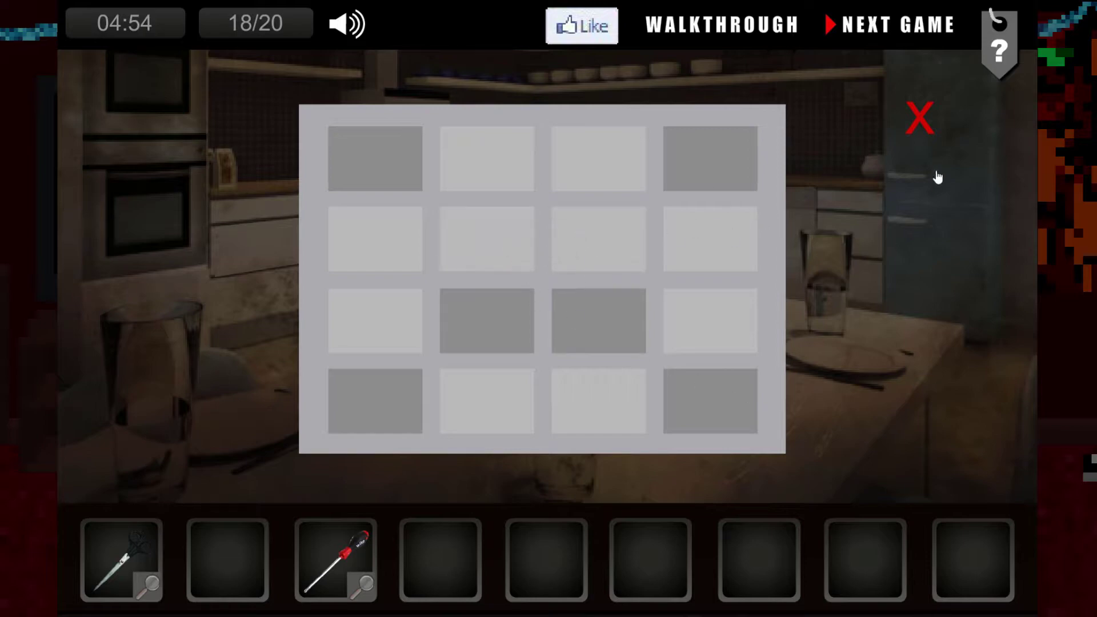
pyautogui.click(920, 119)
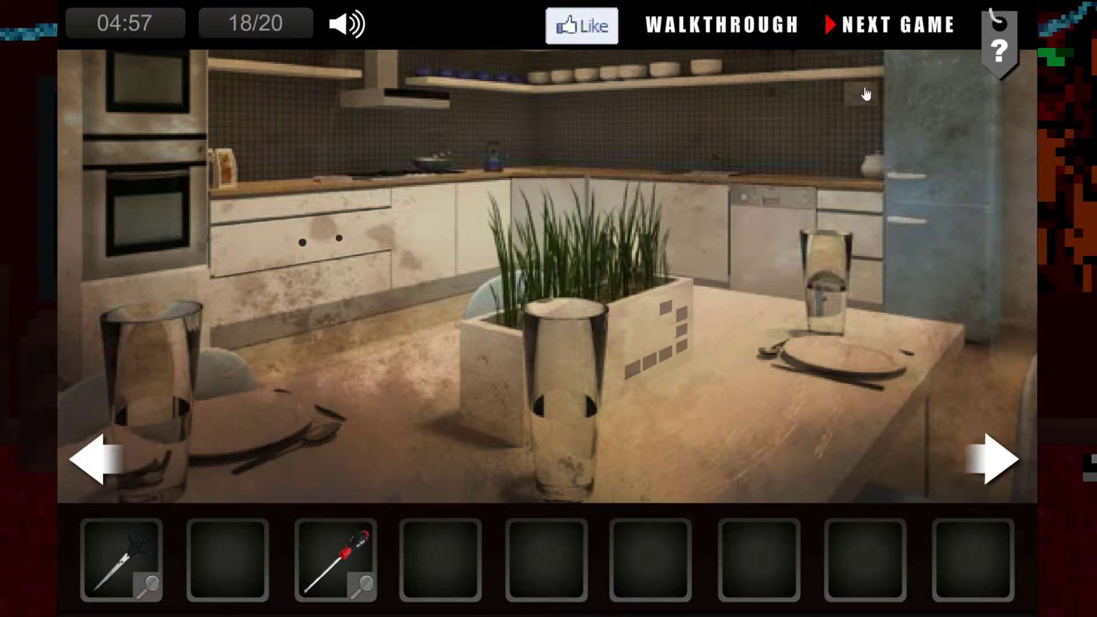
# - Complete the 4x4 tile pattern and take the metal handle from the compartment
pyautogui.click(660, 335)
pyautogui.click(711, 164)
pyautogui.click(710, 240)
pyautogui.click(711, 321)
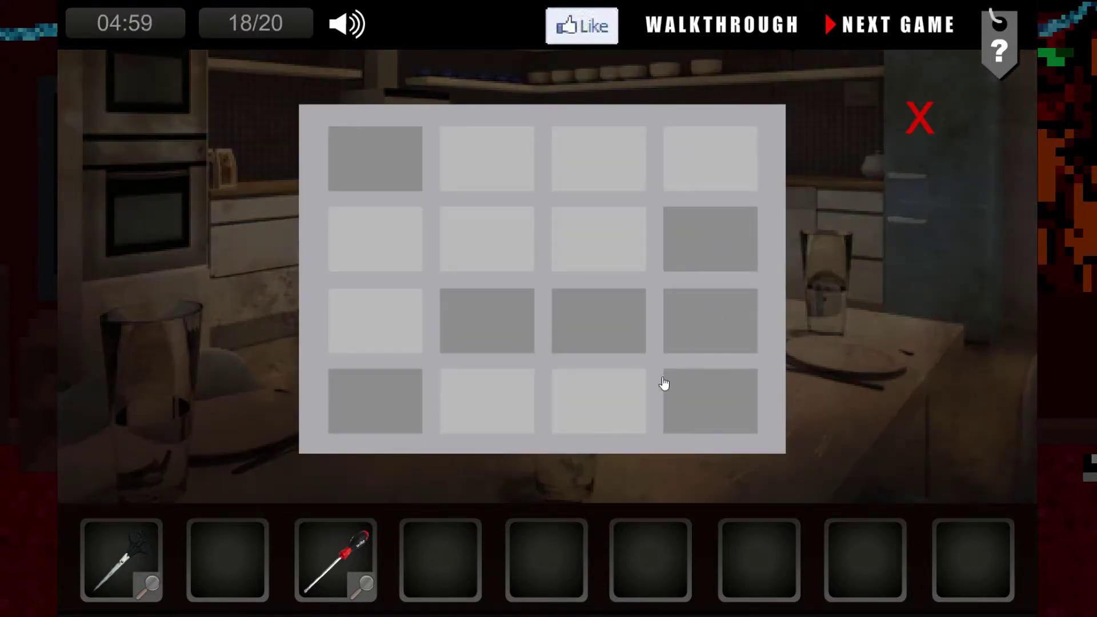
pyautogui.click(599, 321)
pyautogui.click(487, 322)
pyautogui.click(487, 402)
pyautogui.click(598, 402)
pyautogui.click(374, 158)
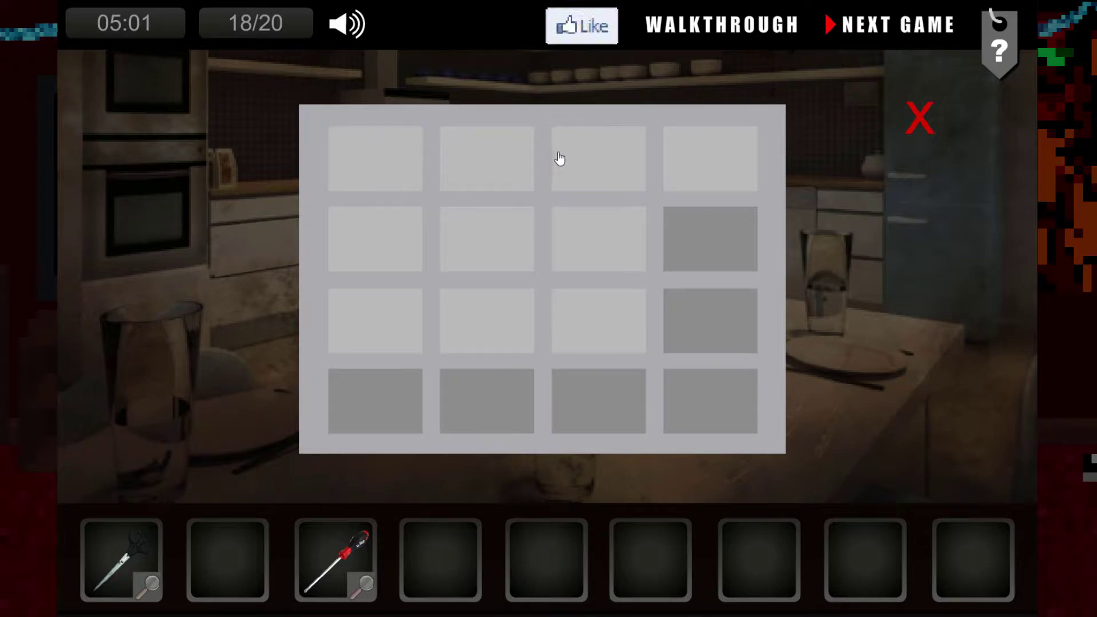
pyautogui.click(559, 158)
pyautogui.click(595, 393)
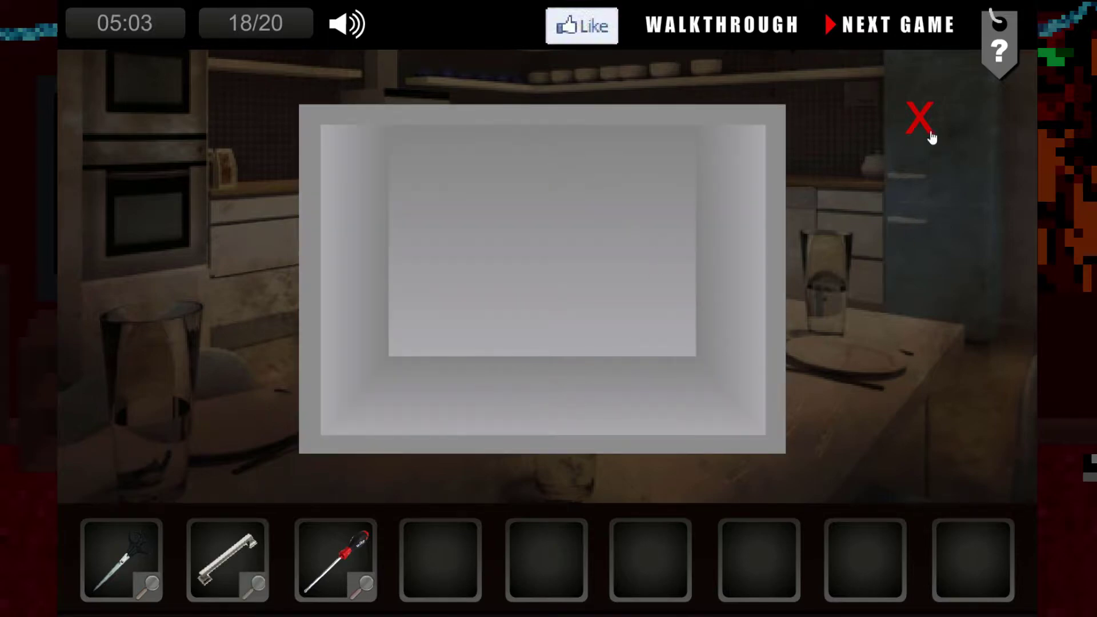
# - Attach the handle to the two-hole drawer and pull the drawer open
pyautogui.click(921, 120)
pyautogui.click(226, 557)
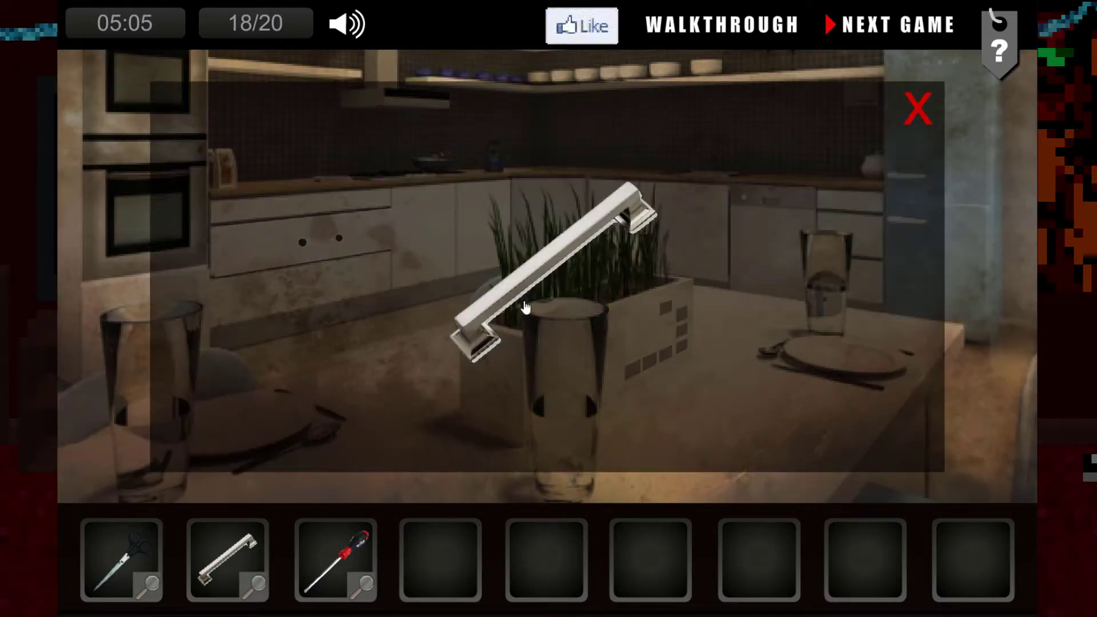
pyautogui.click(918, 110)
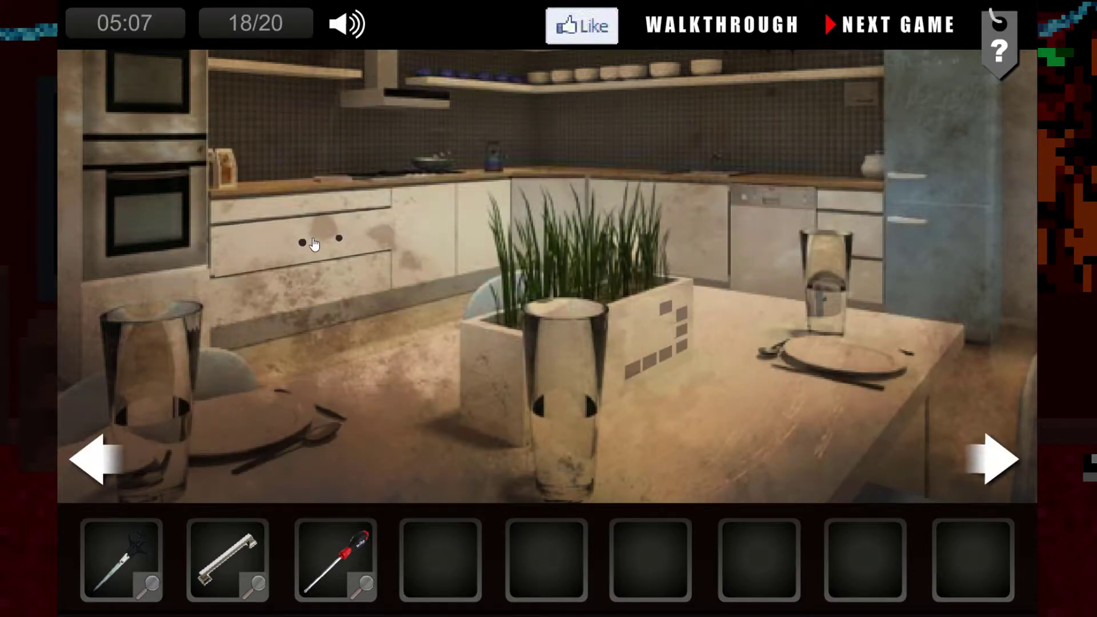
pyautogui.click(227, 557)
pyautogui.click(315, 247)
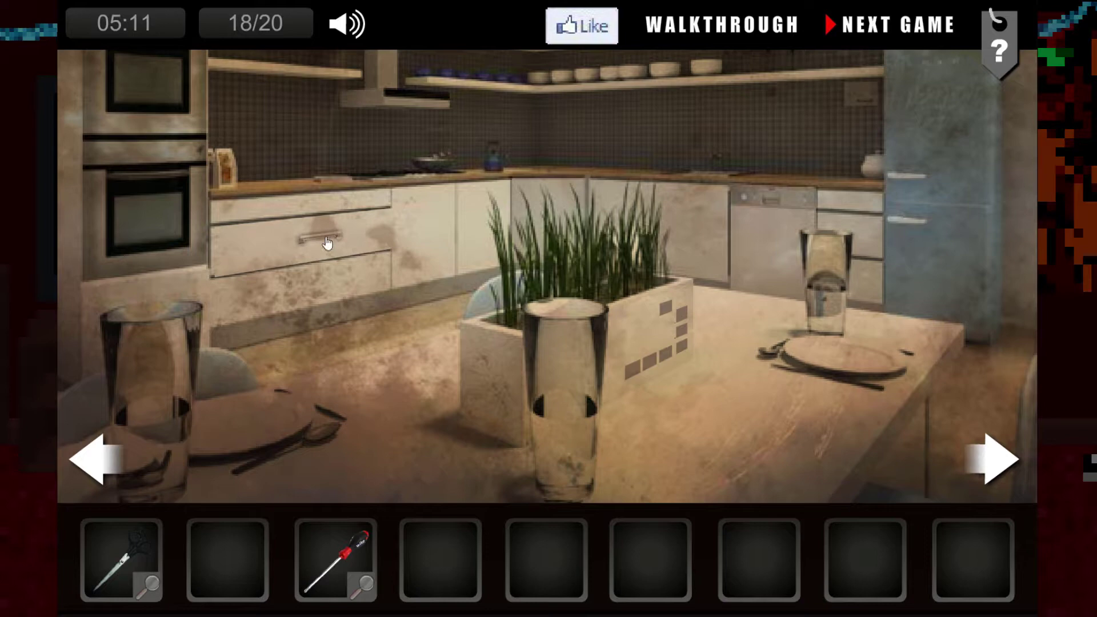
pyautogui.click(326, 243)
# - Take the Cheetos Cheese & Bacon Balls bag from the drawer and examine it
pyautogui.click(326, 229)
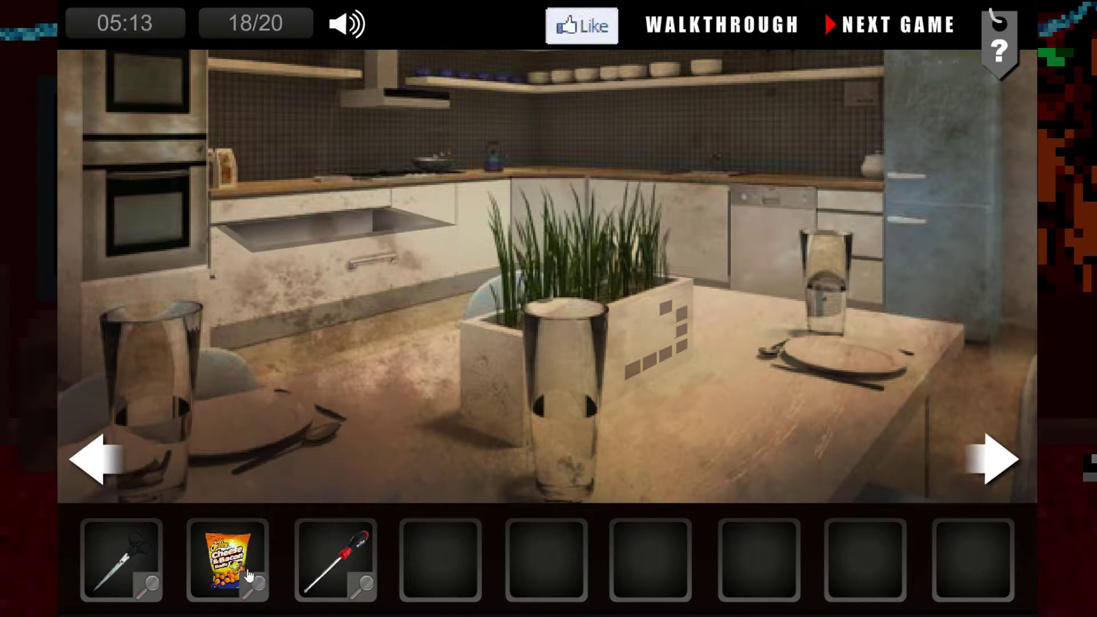
pyautogui.click(227, 557)
pyautogui.click(264, 591)
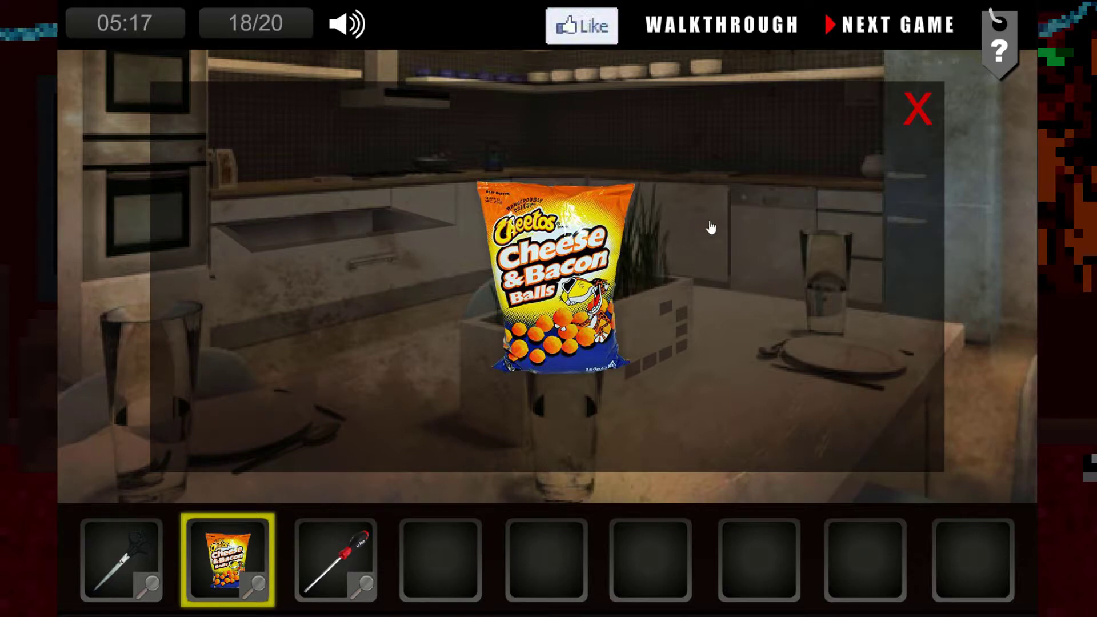
pyautogui.click(922, 109)
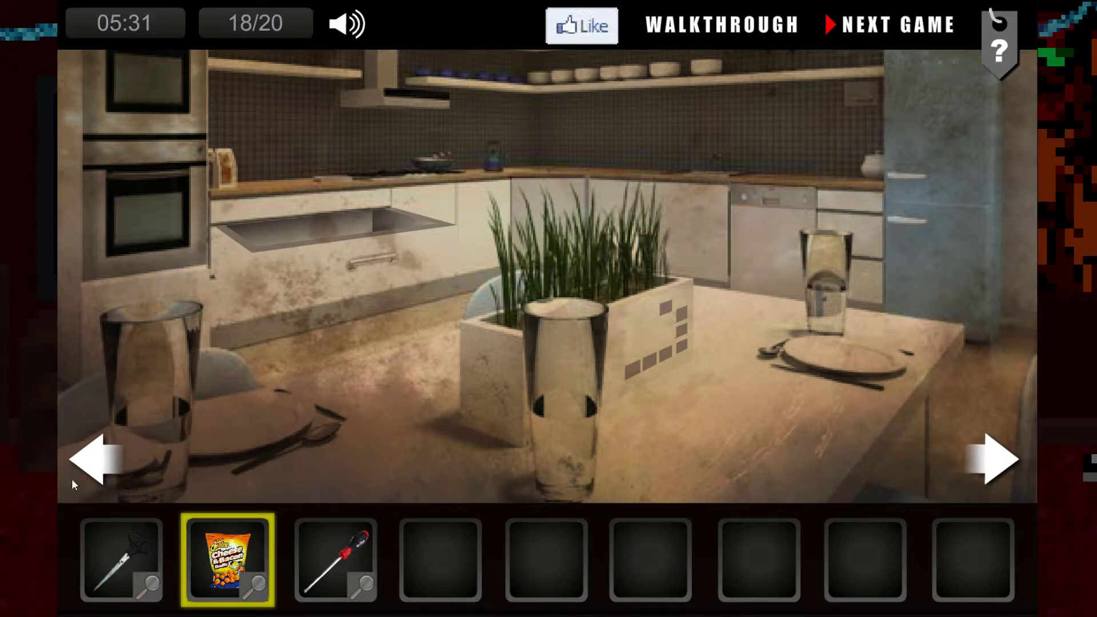
# - Collect the stars on the lower drawer and upper shelf, reaching 20/20
pyautogui.click(90, 463)
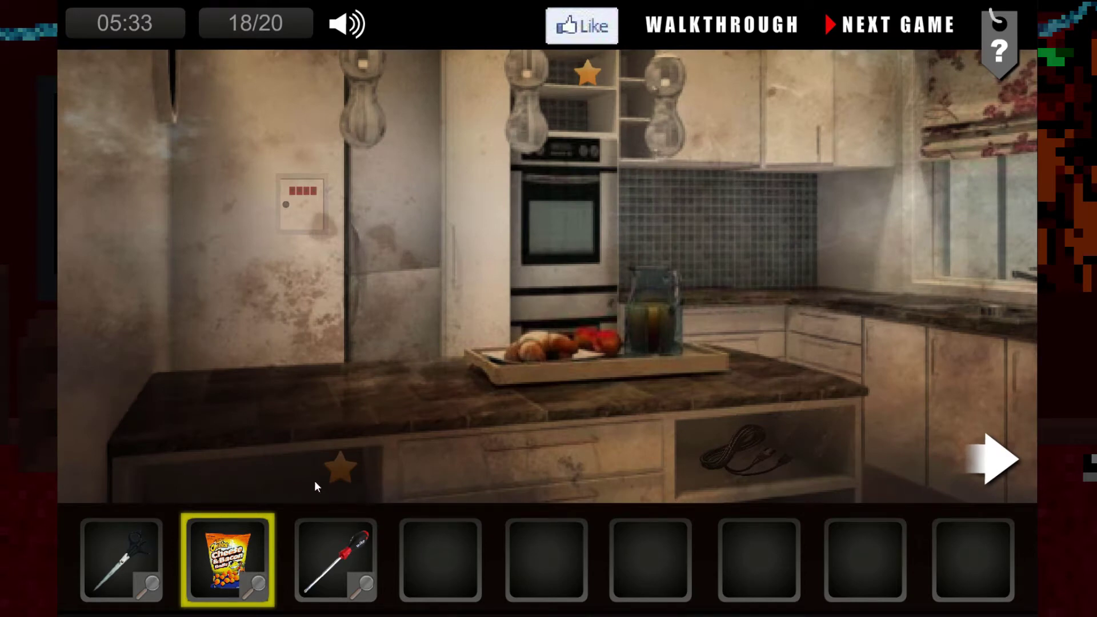
pyautogui.click(341, 468)
pyautogui.click(588, 72)
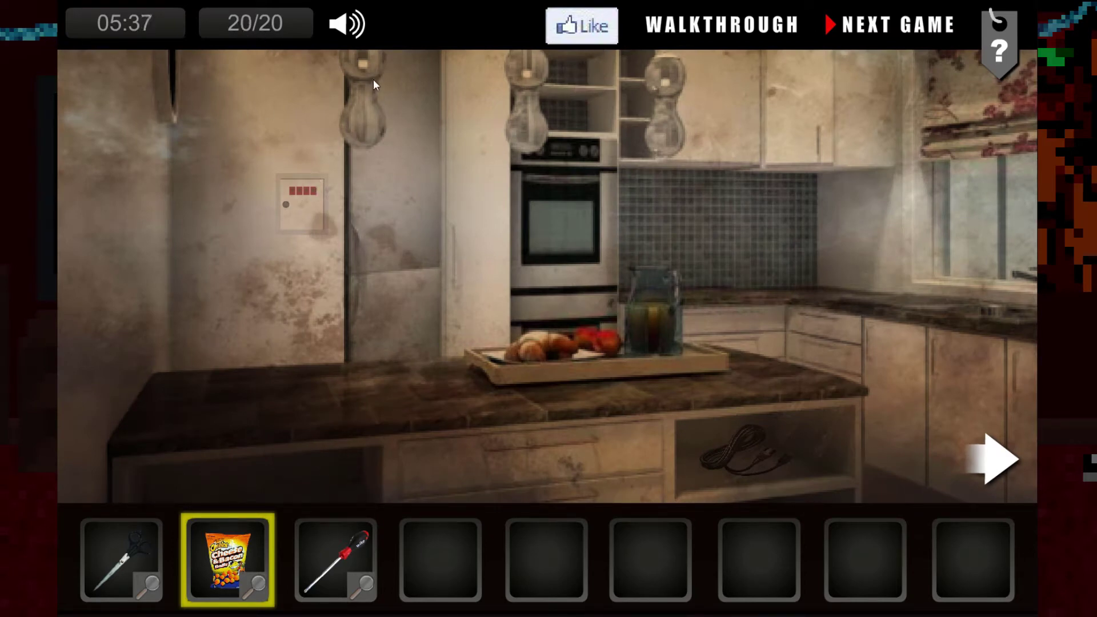
# - Find the wall code panel still locked, then take the coiled cable from the island shelf
pyautogui.click(303, 214)
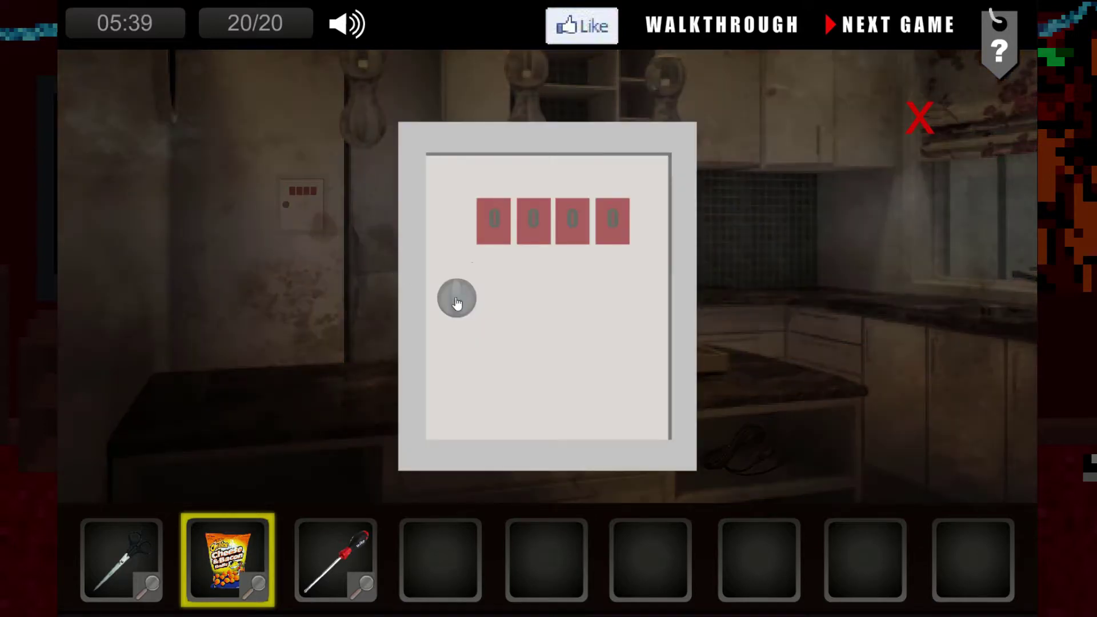
pyautogui.click(498, 226)
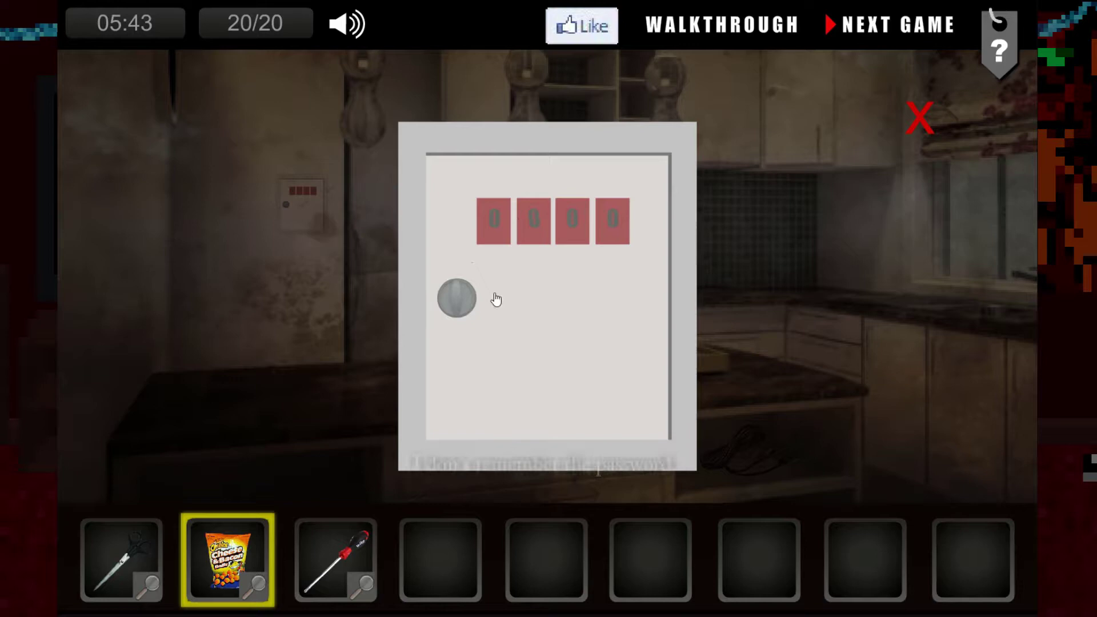
pyautogui.click(922, 120)
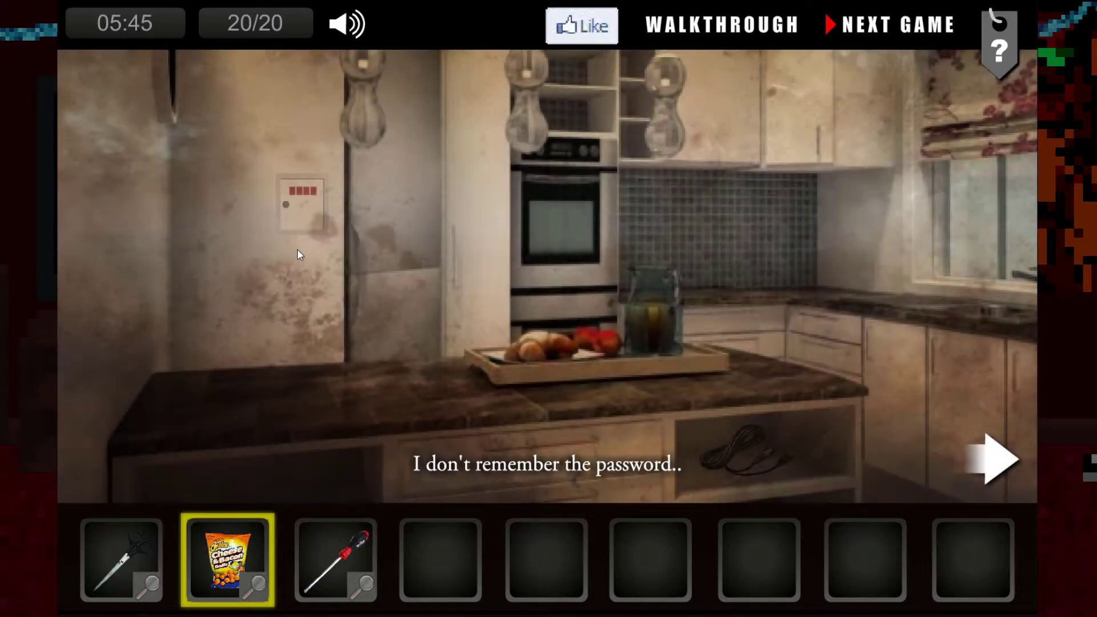
pyautogui.click(742, 443)
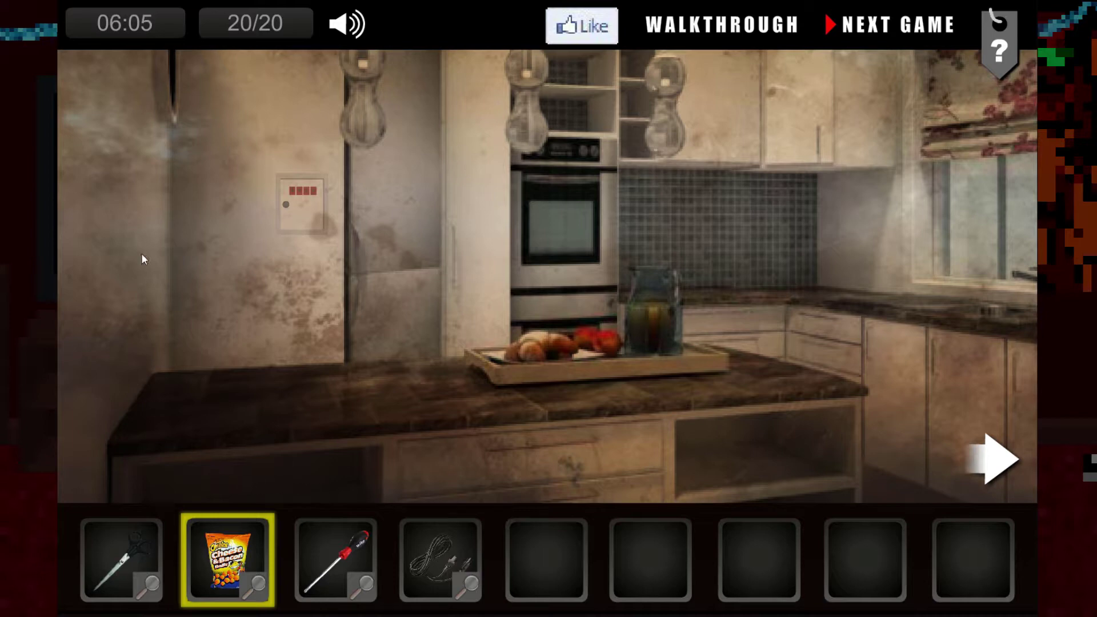
pyautogui.click(995, 460)
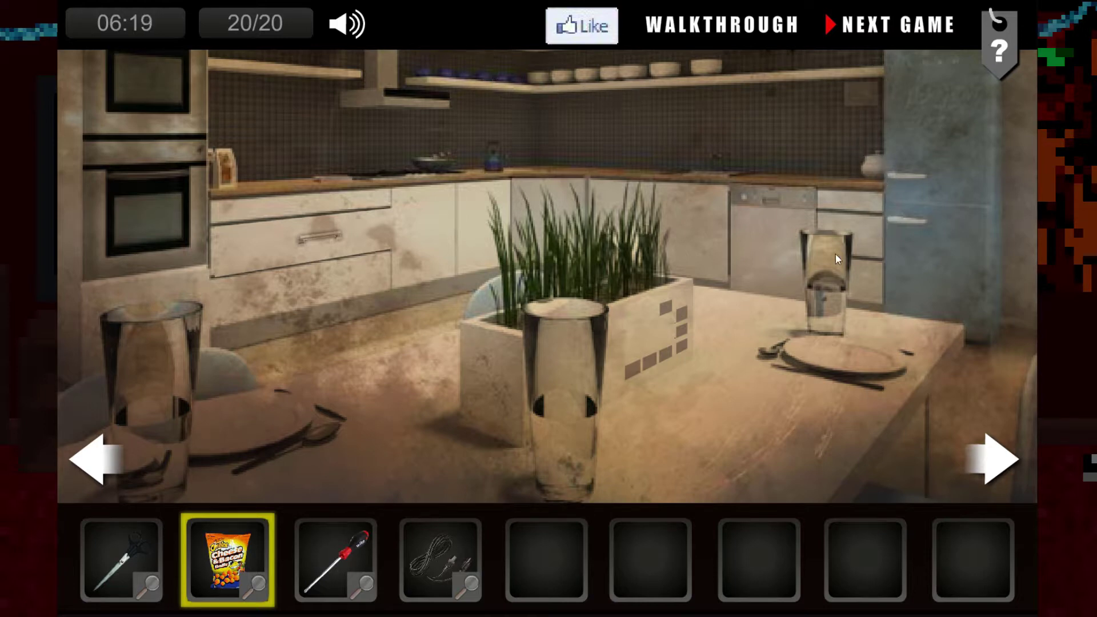
# - Go to the living room and plug the cable into the socket right of the TV
pyautogui.click(995, 460)
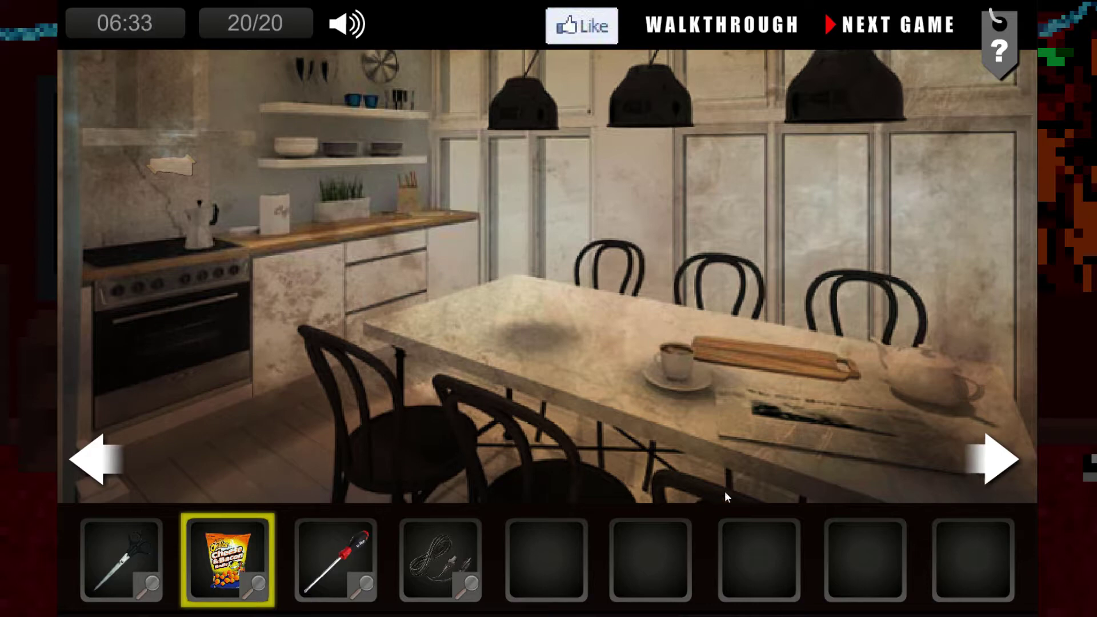
pyautogui.click(995, 460)
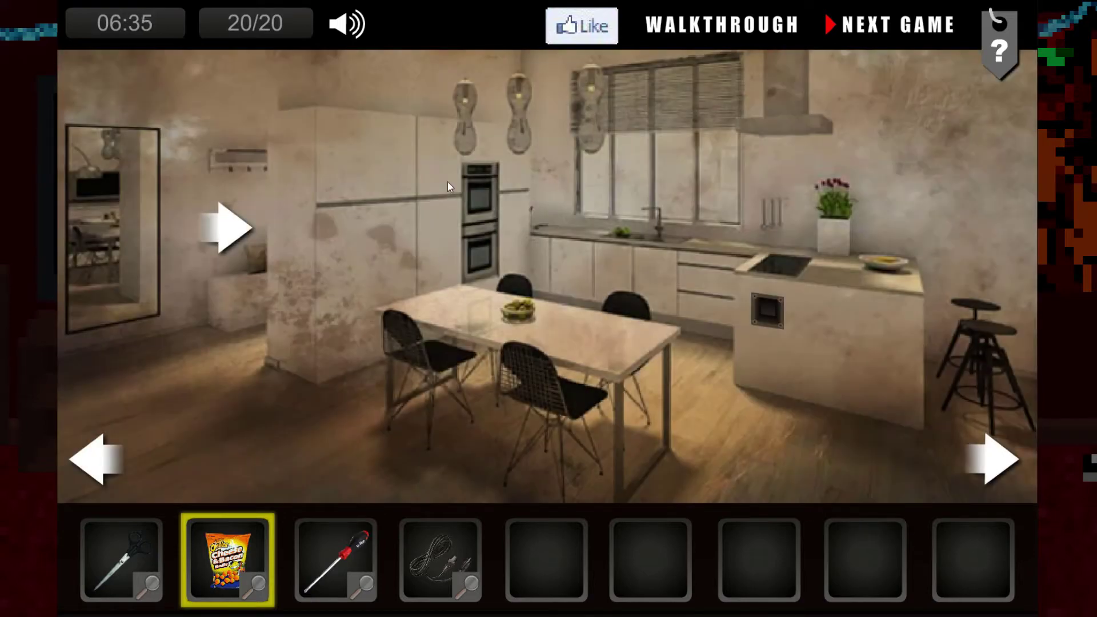
pyautogui.click(227, 229)
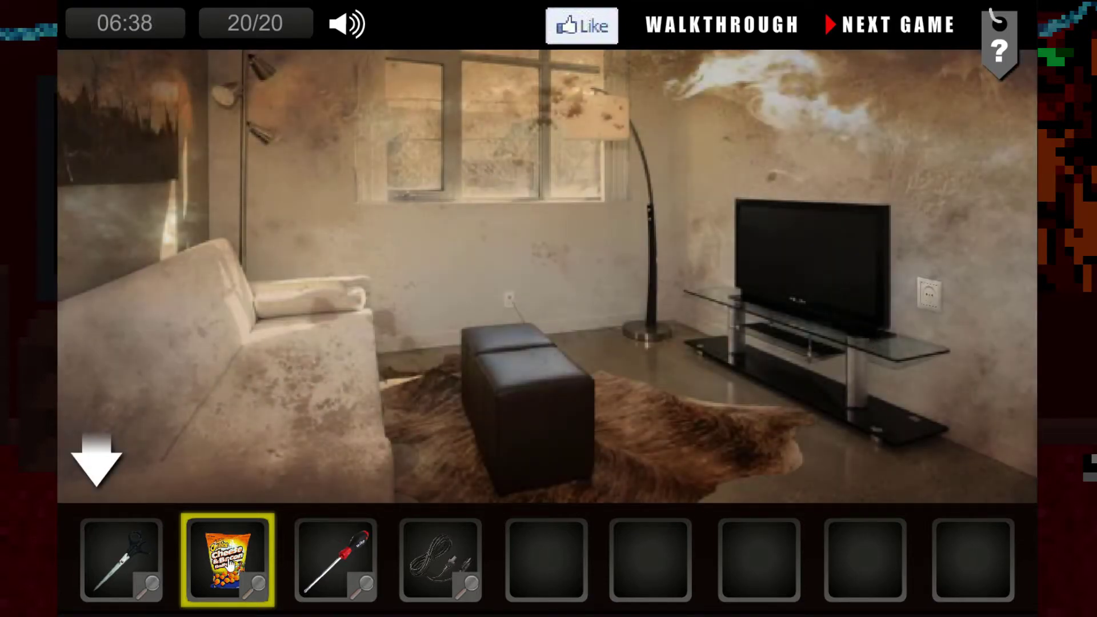
pyautogui.click(435, 557)
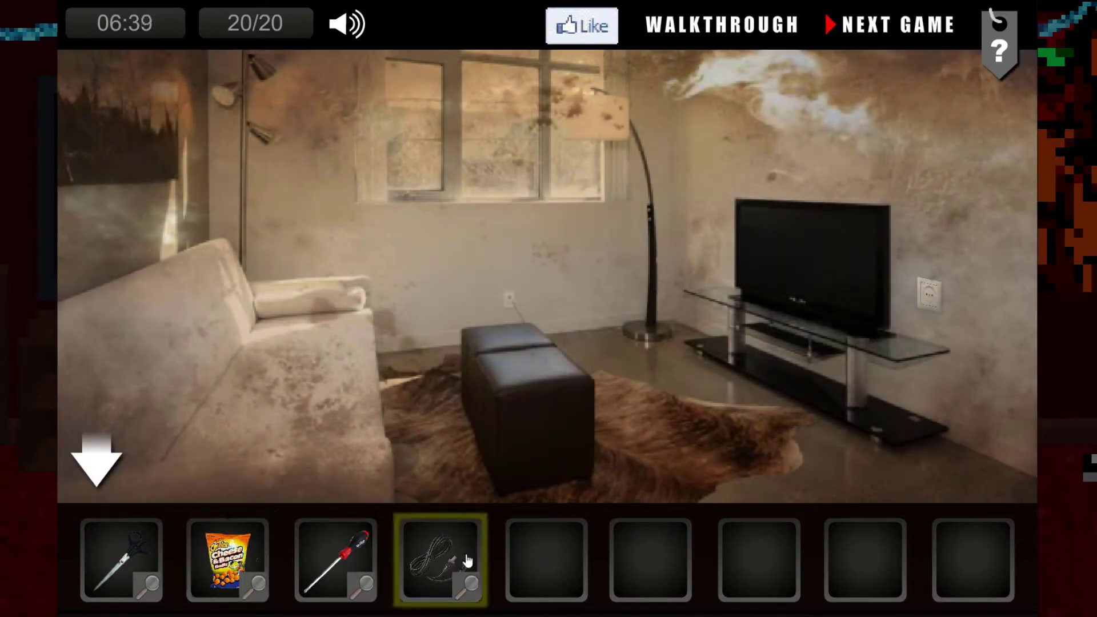
pyautogui.click(930, 296)
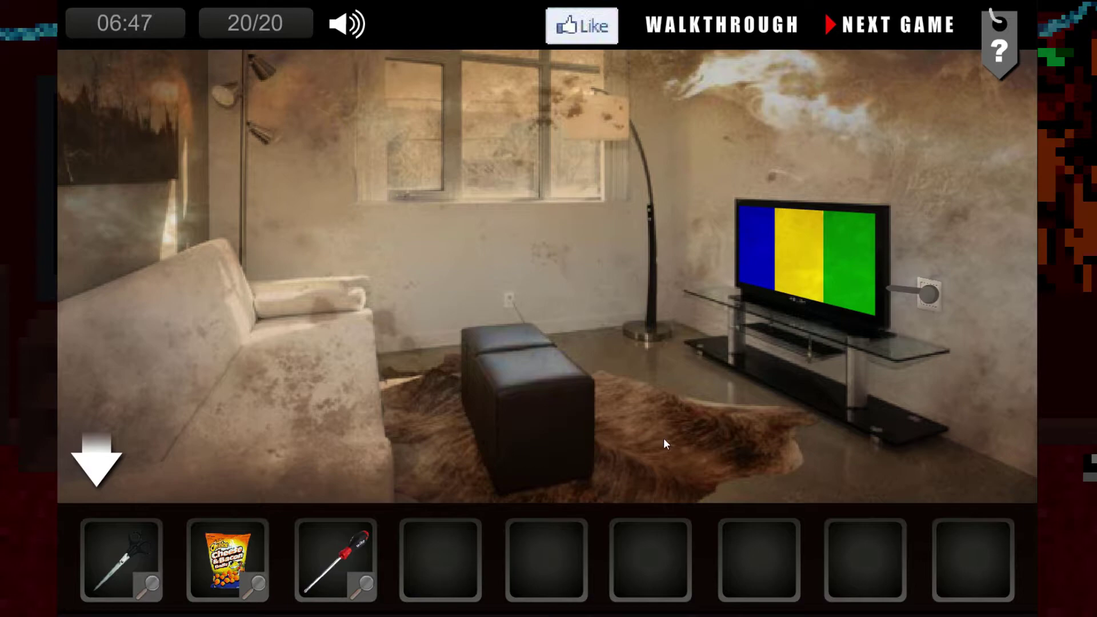
# - Find the torn note reading 43 on the long-table kitchen wall
pyautogui.click(97, 464)
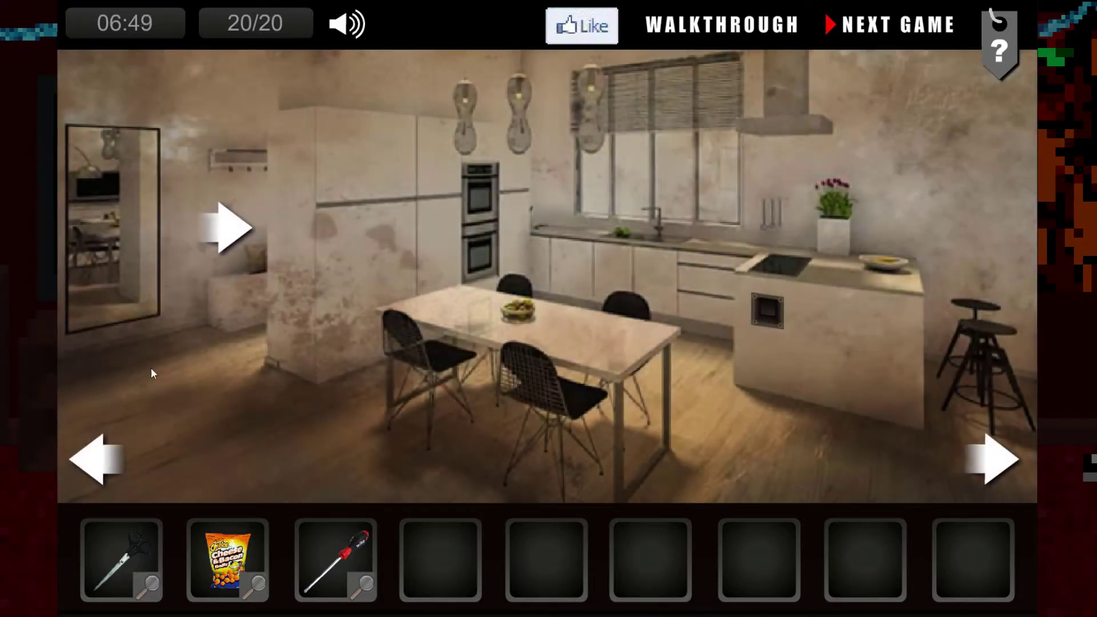
pyautogui.click(97, 463)
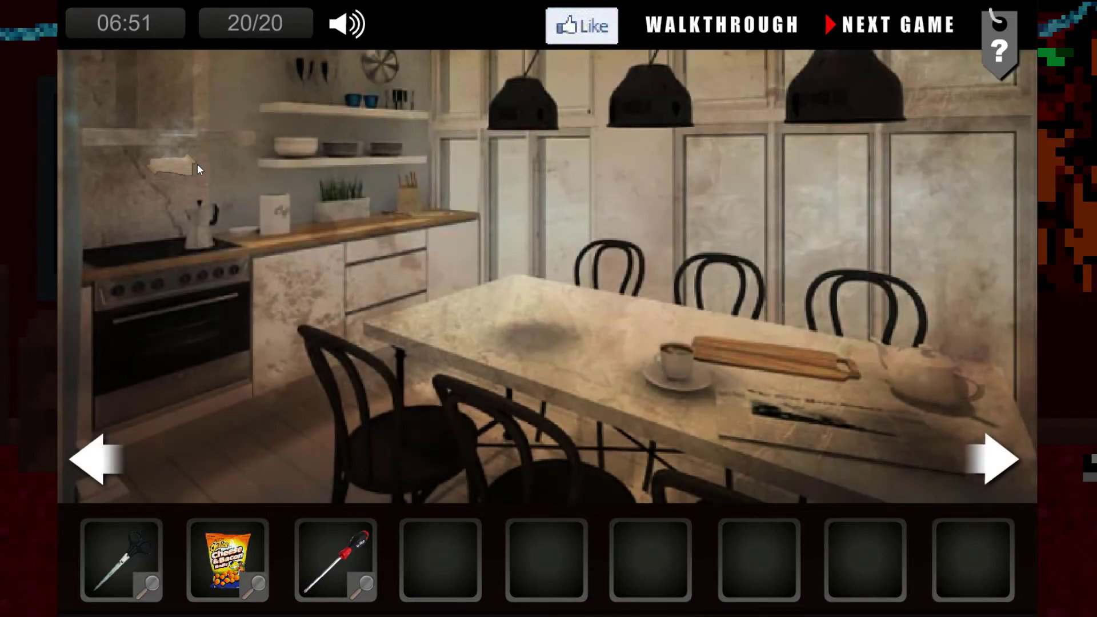
pyautogui.click(171, 165)
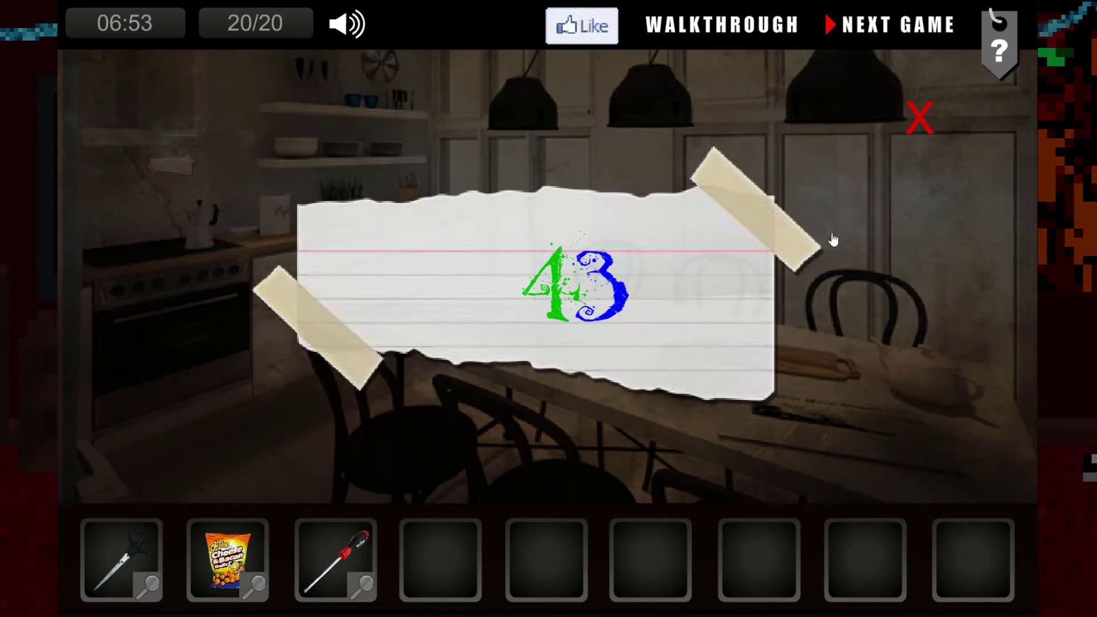
pyautogui.click(920, 118)
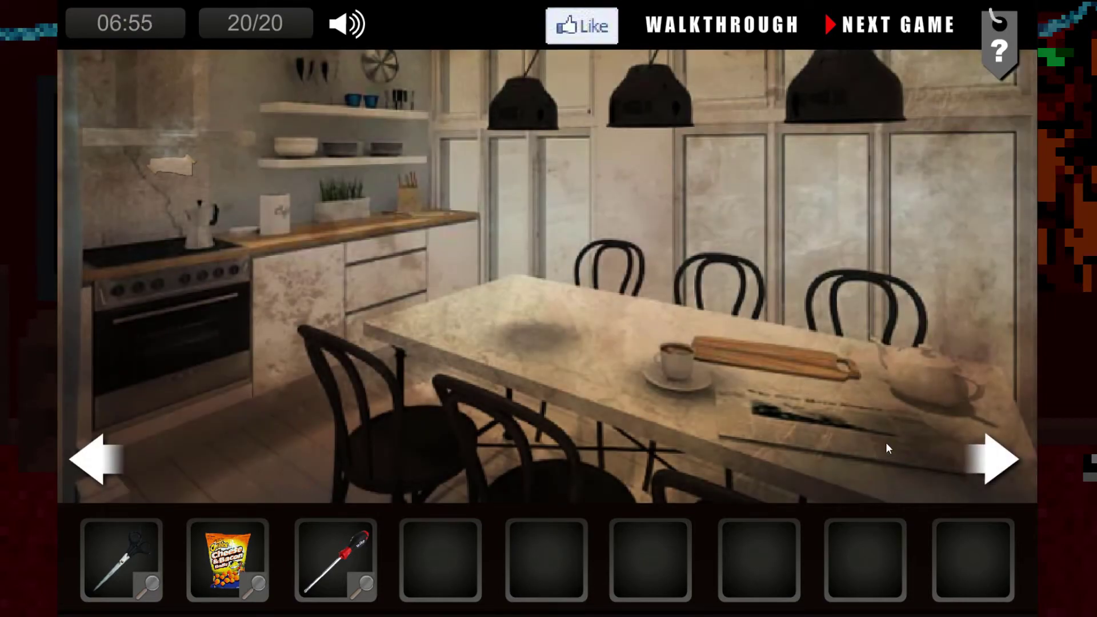
# - Return to the TV living room and switch the inventory selection to the scissors
pyautogui.click(989, 460)
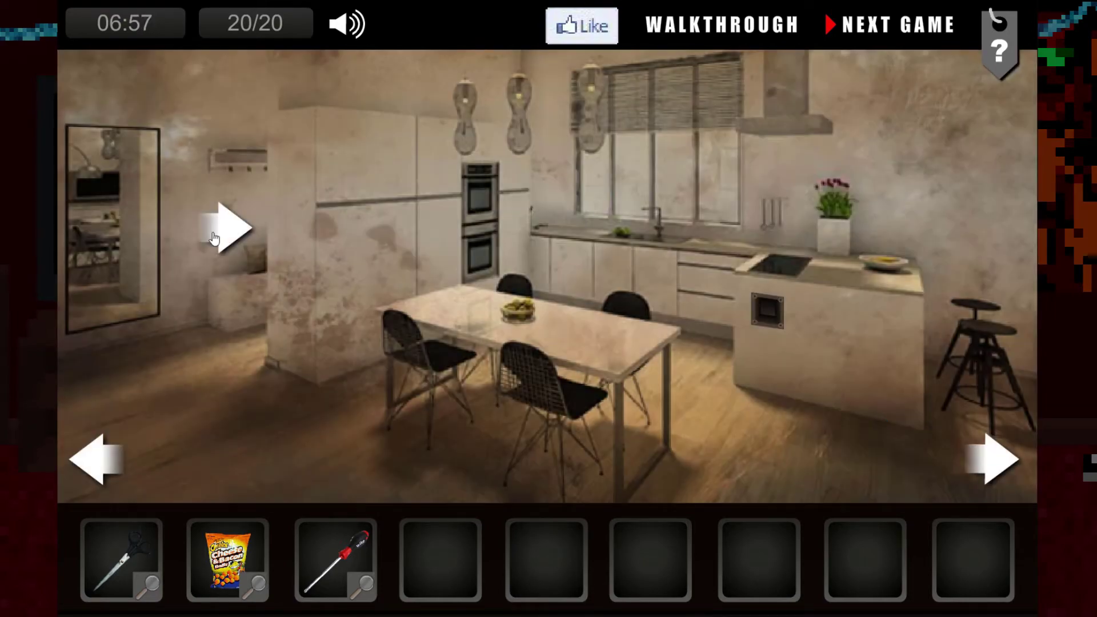
pyautogui.click(220, 238)
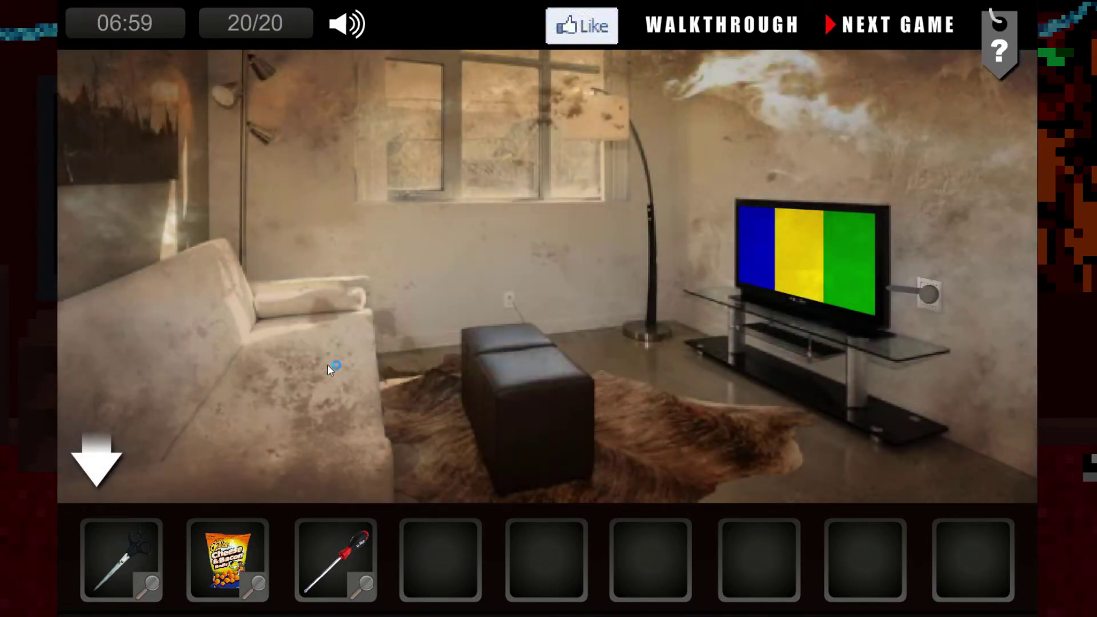
pyautogui.click(228, 558)
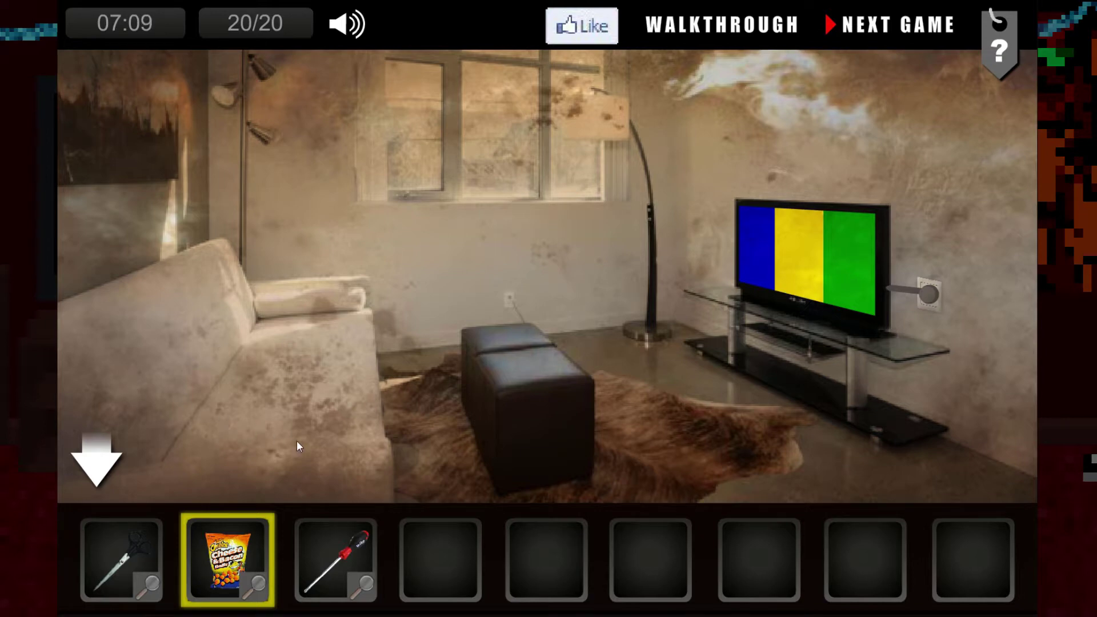
pyautogui.click(257, 568)
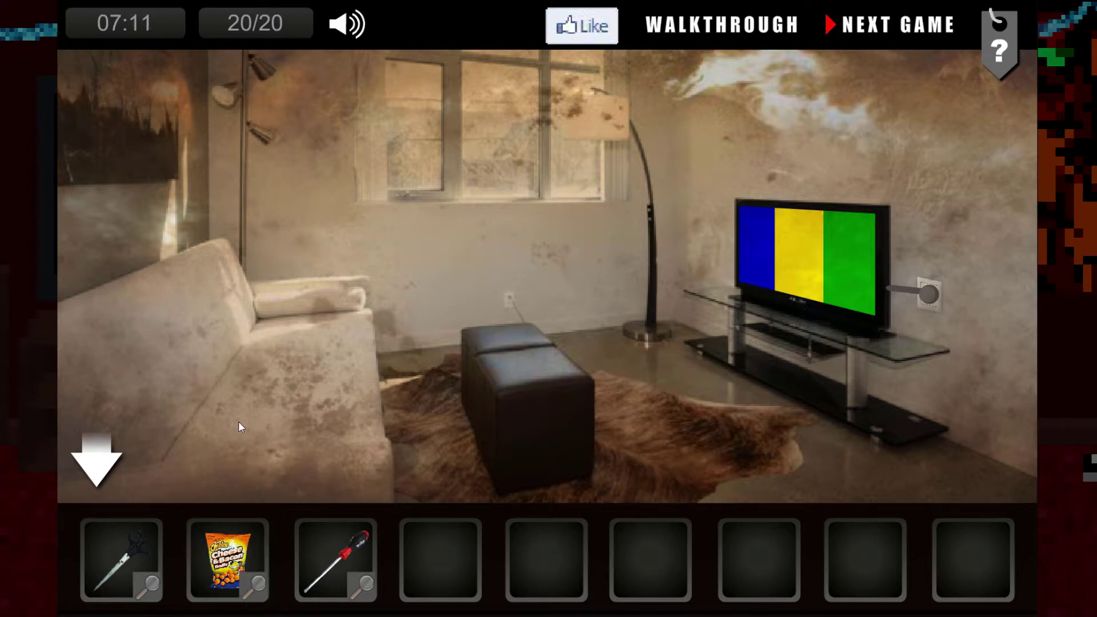
pyautogui.click(122, 557)
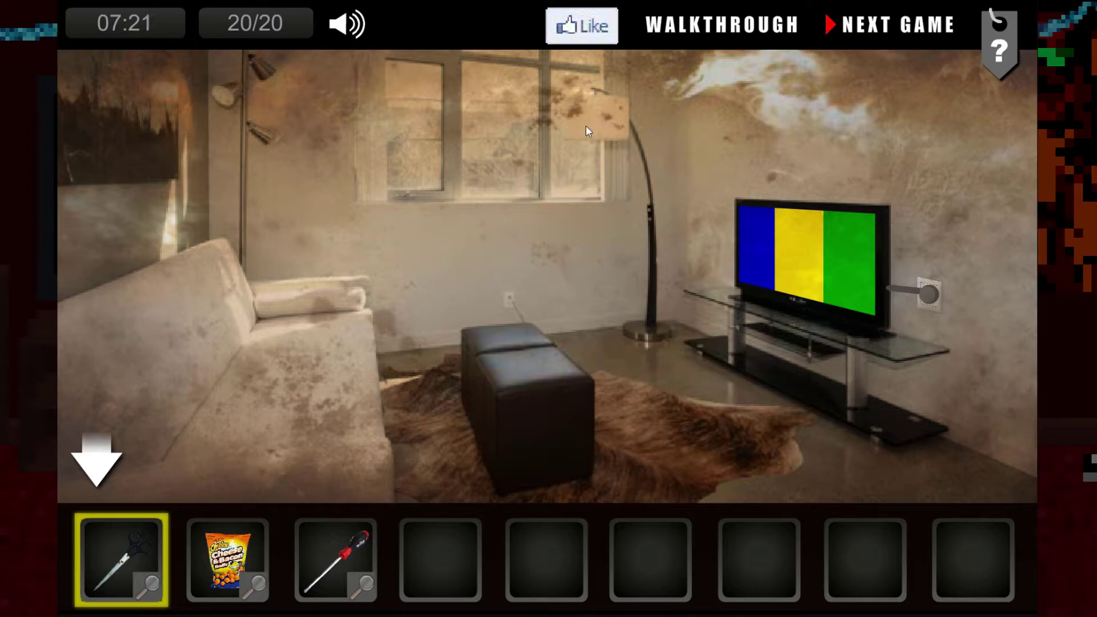
# - Wander through the kitchens, child's bedroom and mirror hallway, ending in the TV living room
pyautogui.click(113, 430)
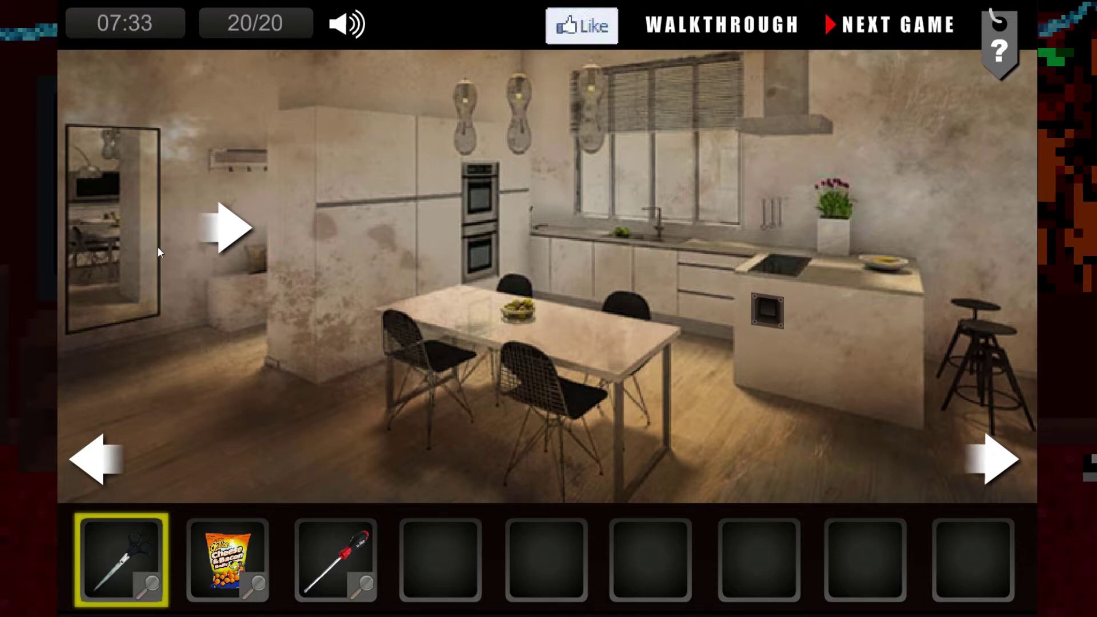
pyautogui.click(998, 461)
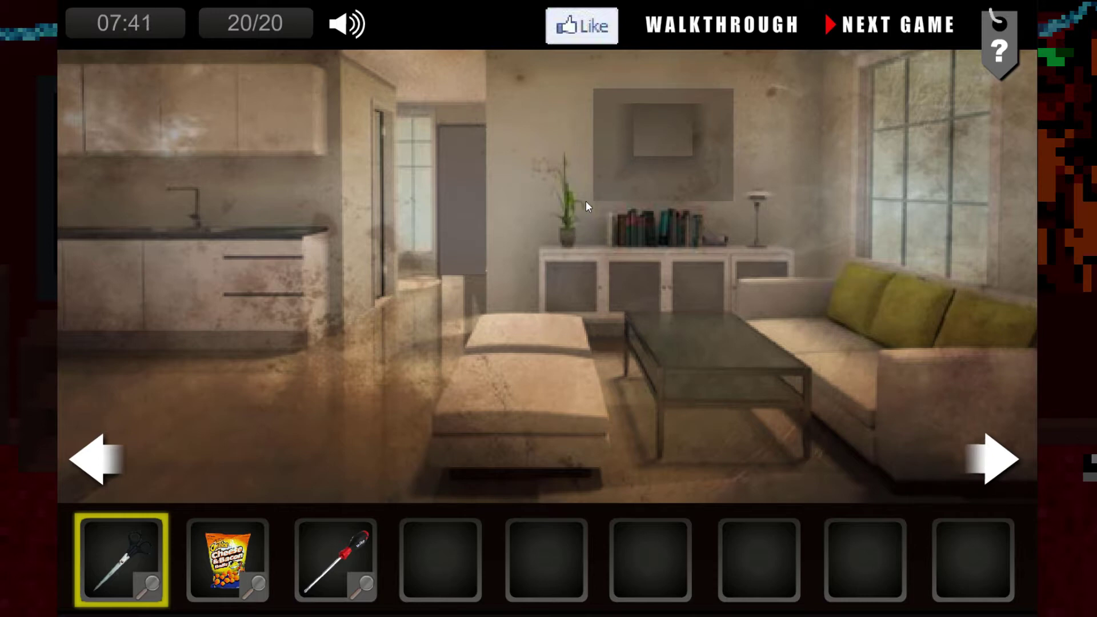
pyautogui.click(451, 299)
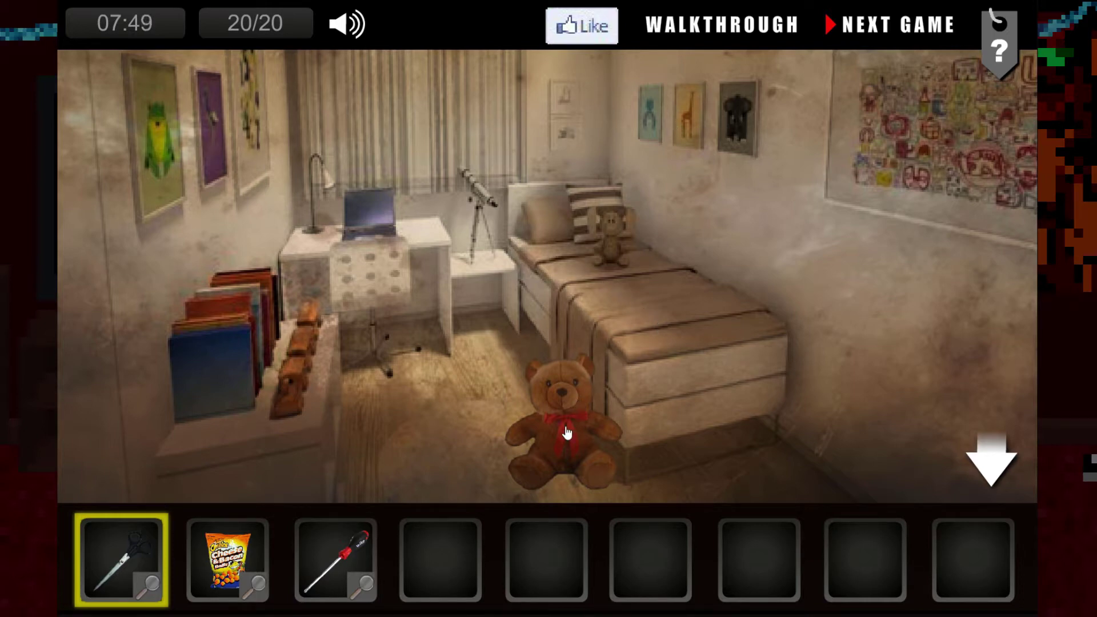
pyautogui.click(992, 463)
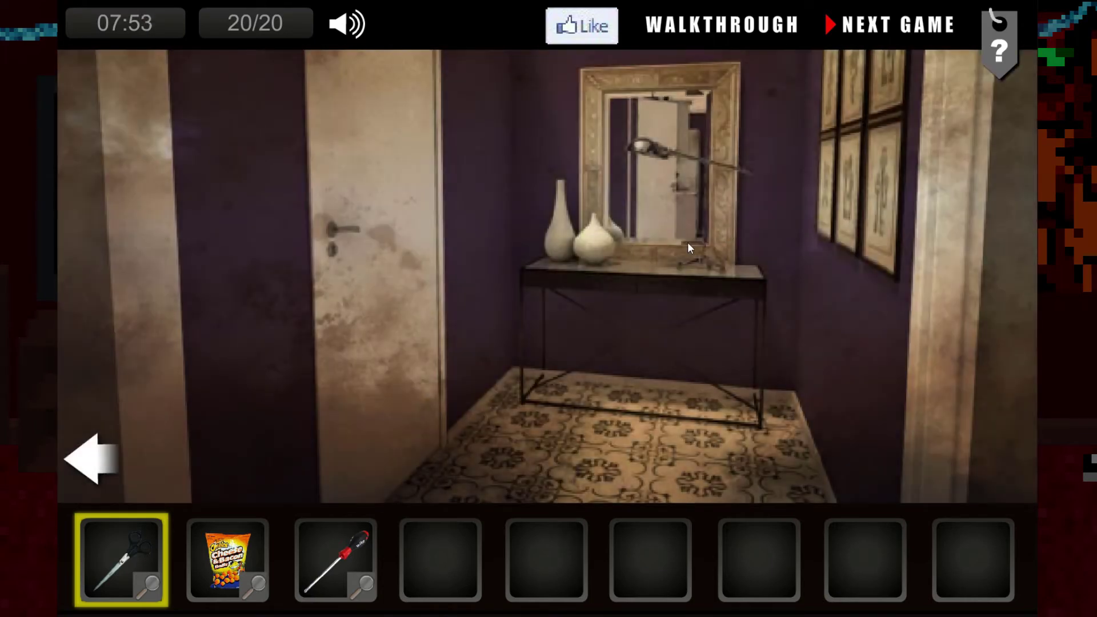
pyautogui.click(93, 459)
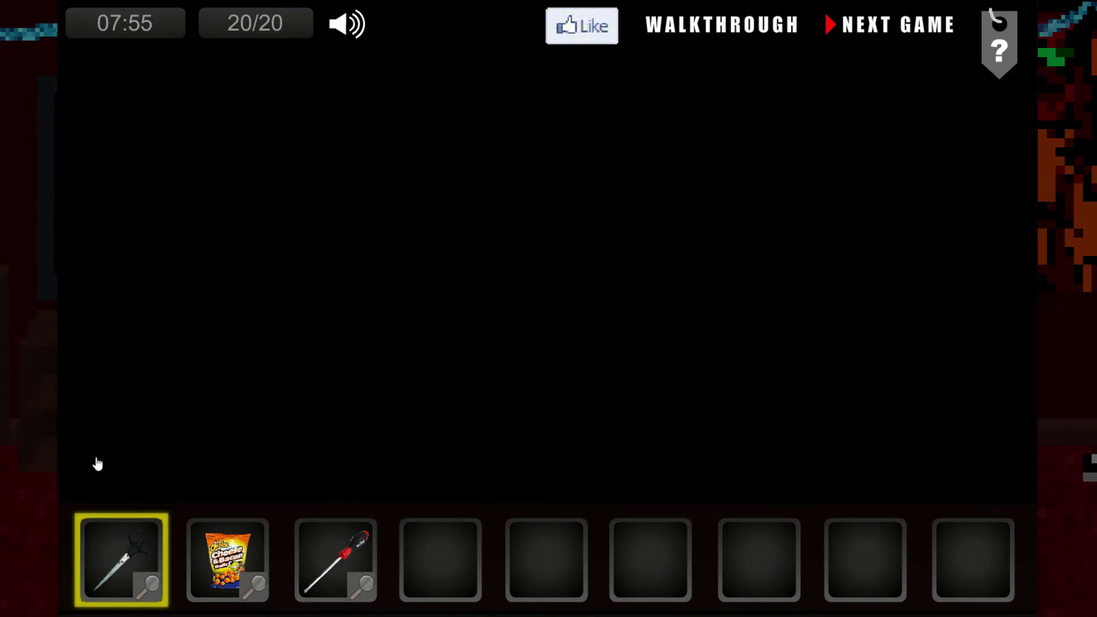
pyautogui.click(97, 464)
pyautogui.click(96, 463)
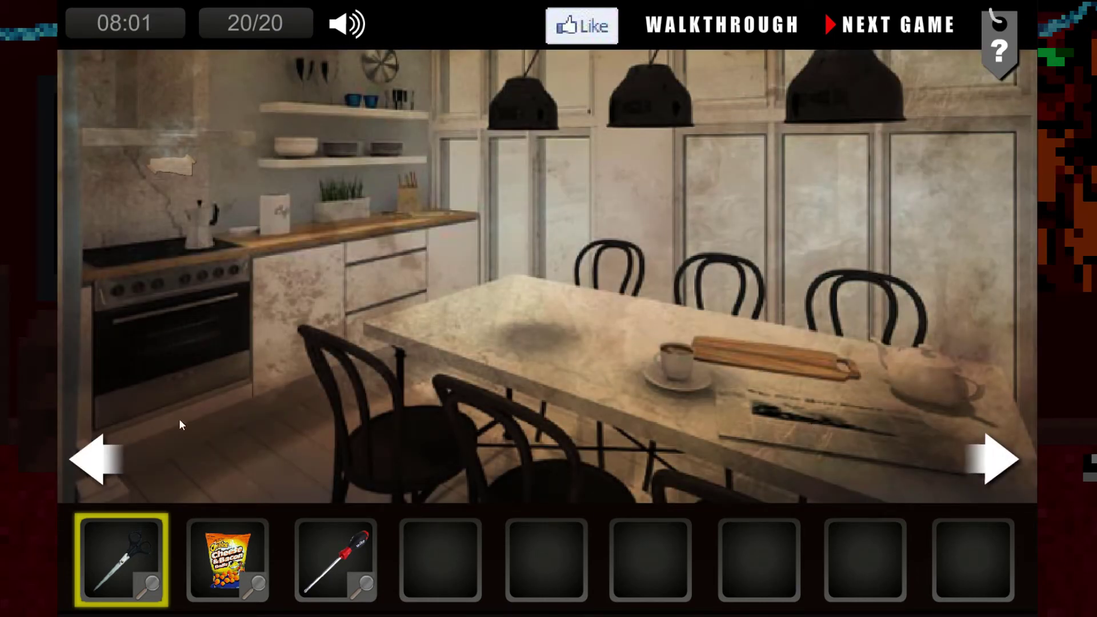
pyautogui.click(97, 459)
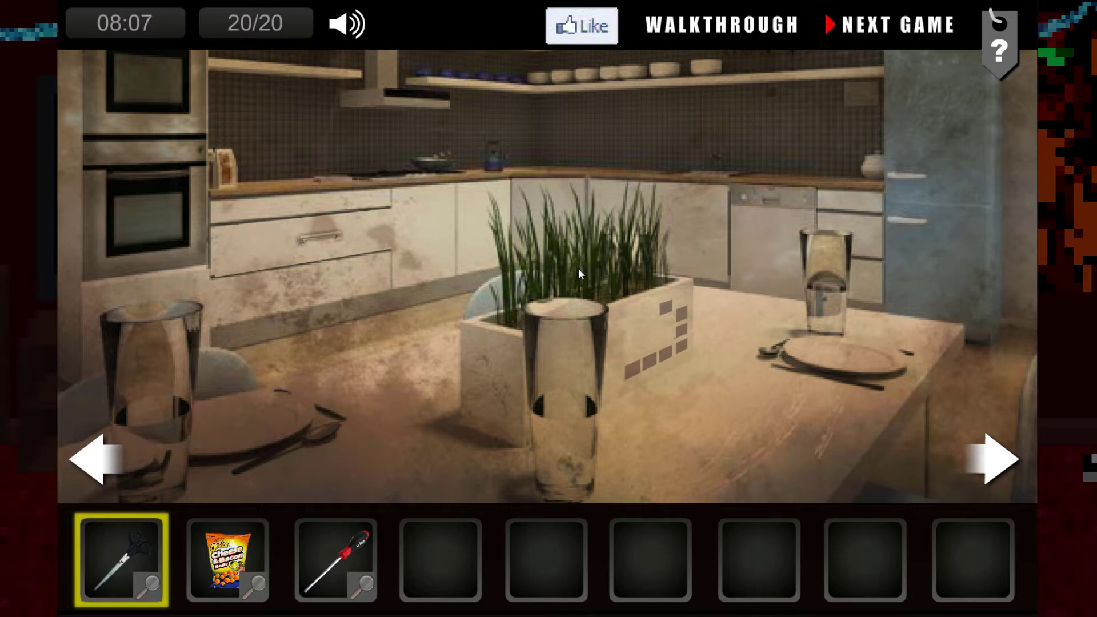
pyautogui.click(95, 463)
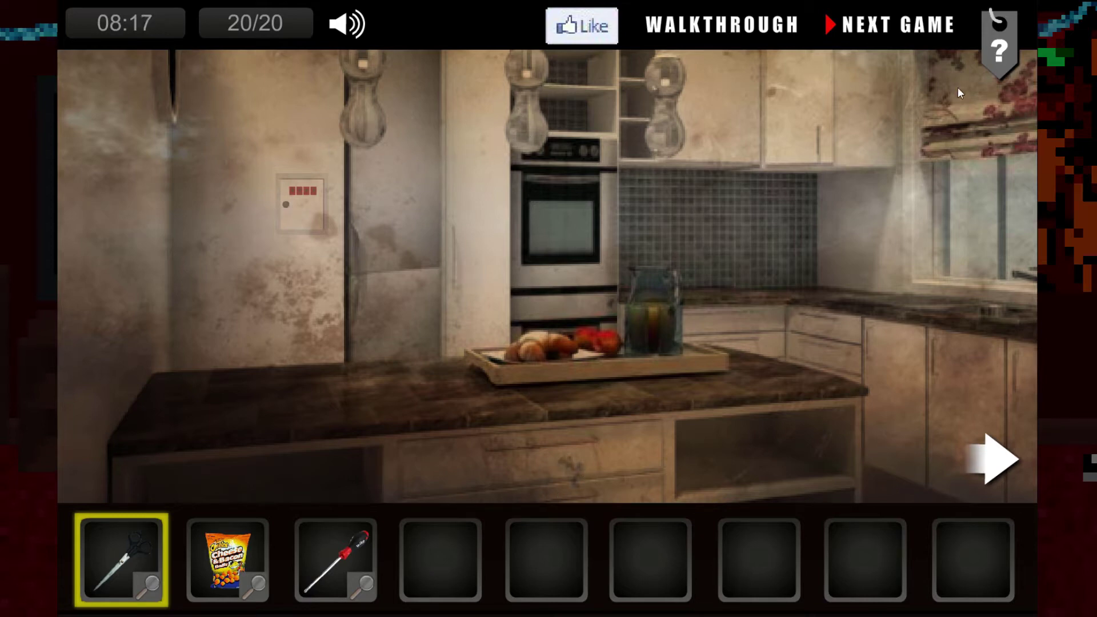
pyautogui.click(999, 459)
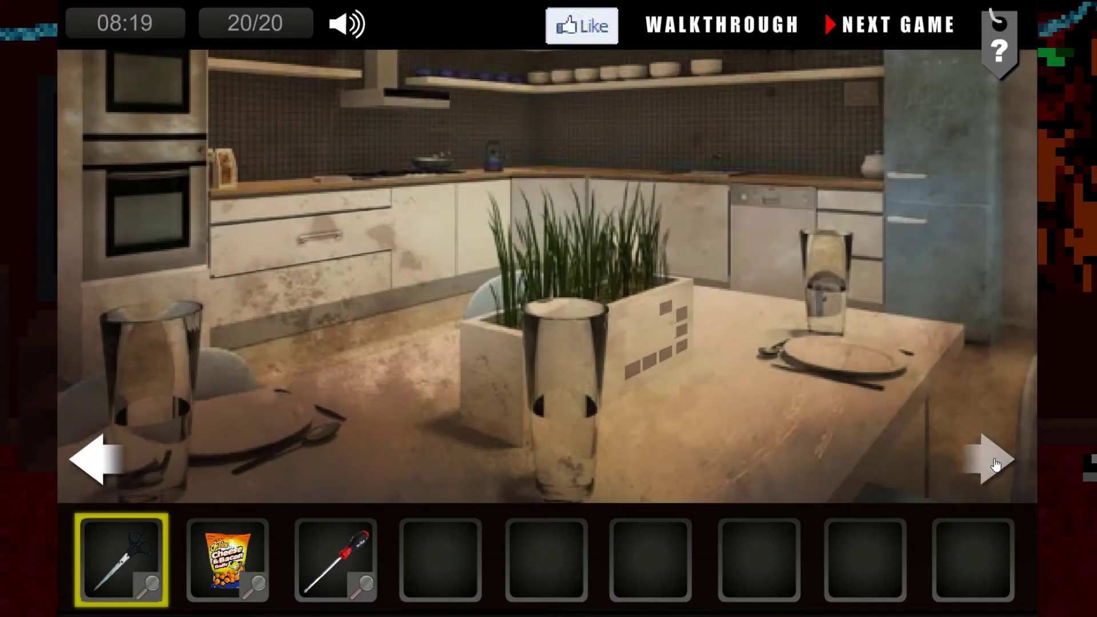
pyautogui.click(996, 463)
pyautogui.click(996, 465)
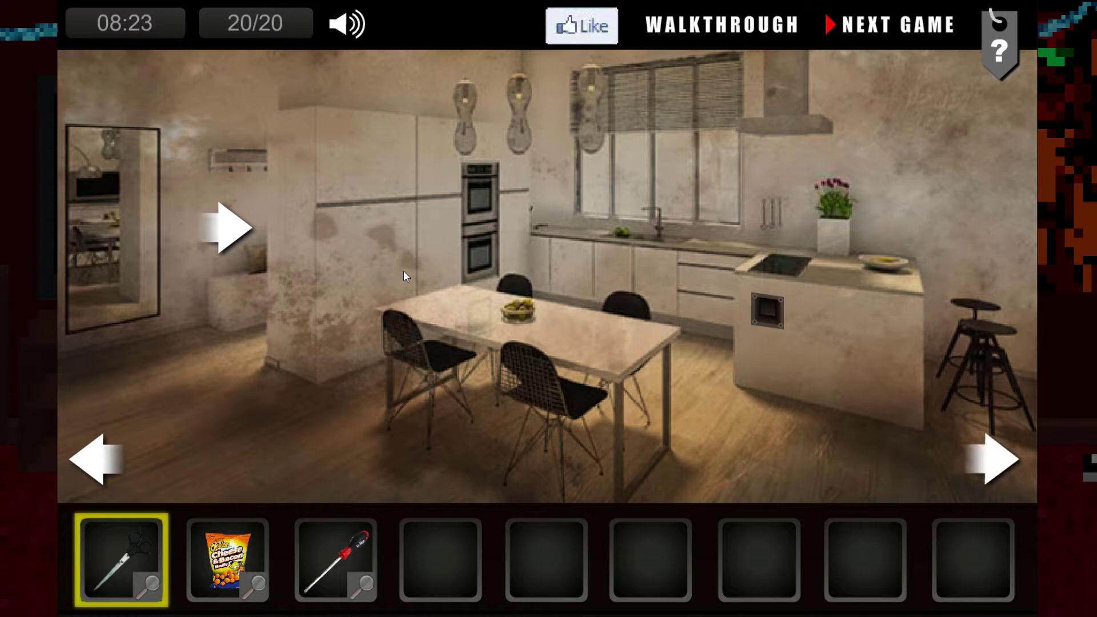
pyautogui.click(231, 227)
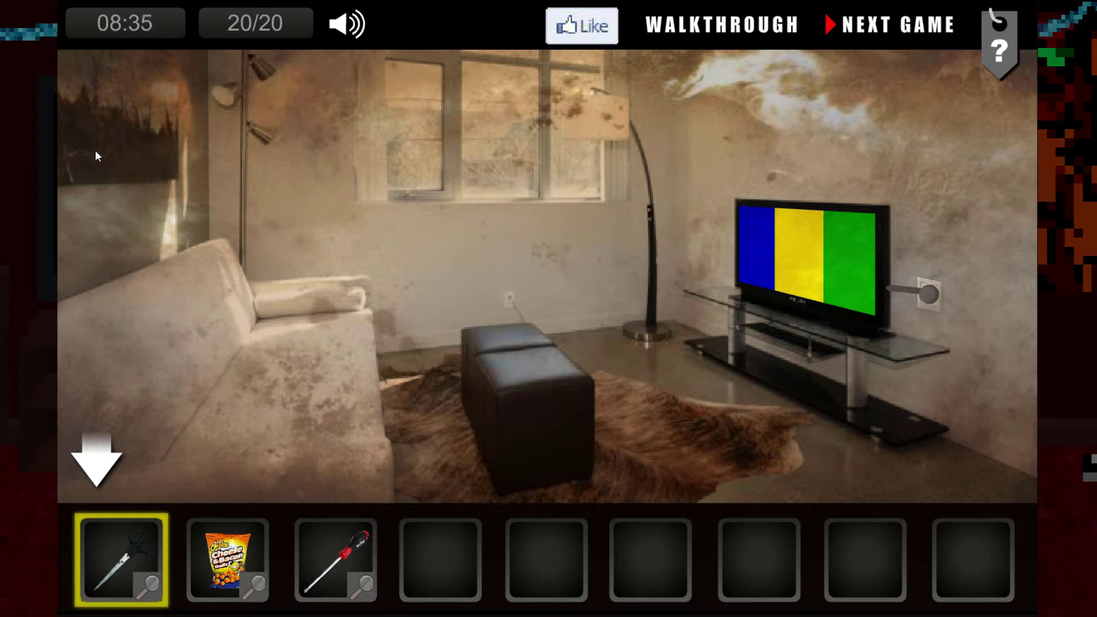
# - Open the drawer in the glasses kitchen and cut the Cheetos bag open for a yellow pencil
pyautogui.click(97, 463)
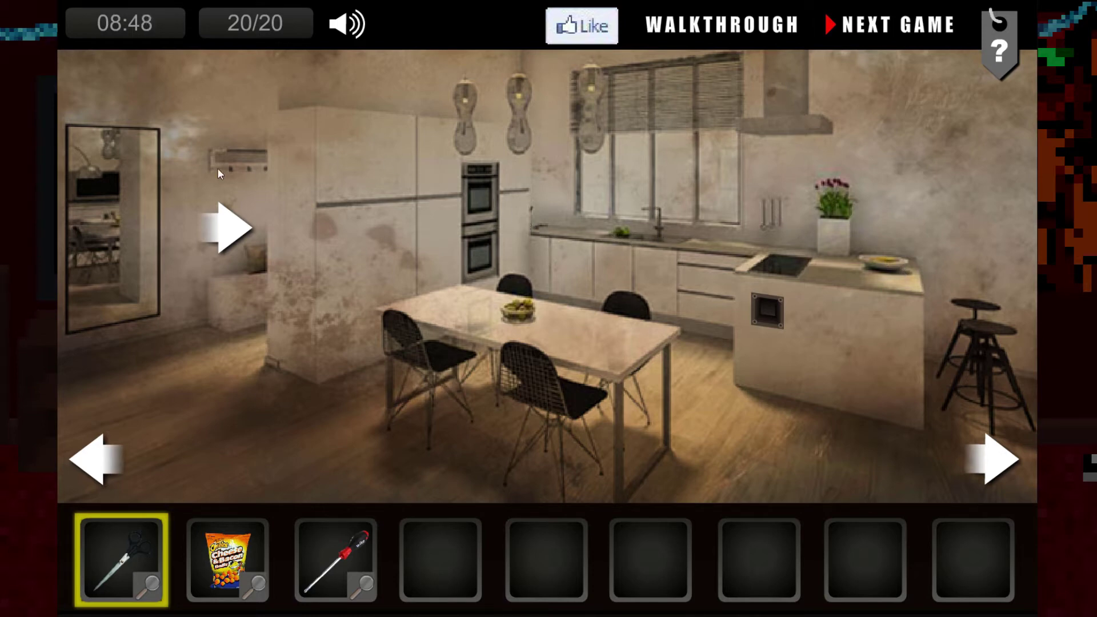
pyautogui.click(95, 461)
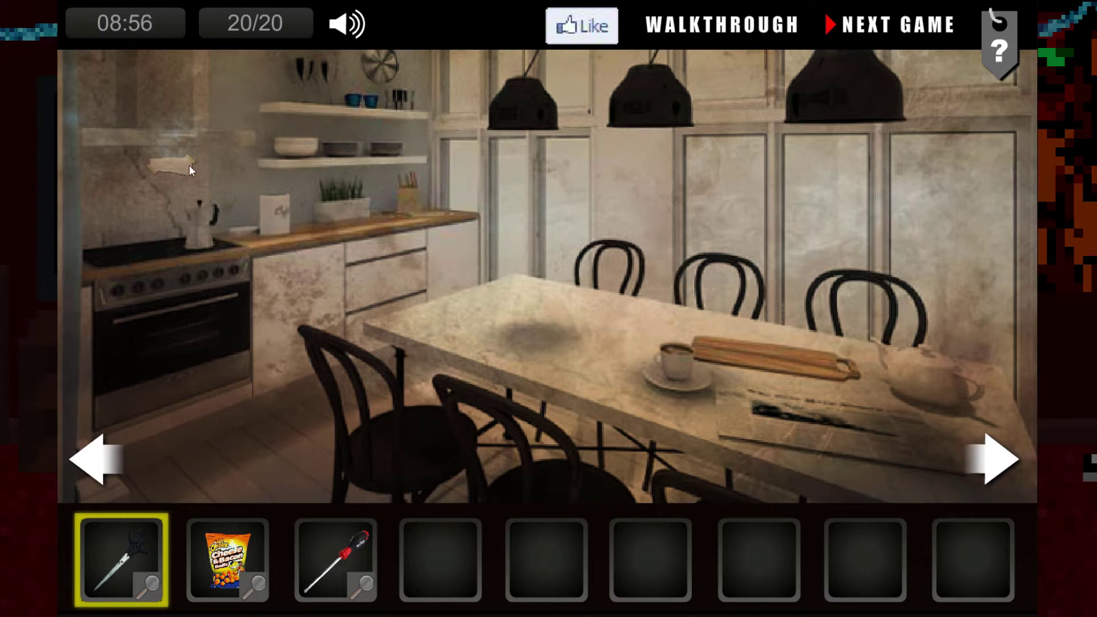
pyautogui.click(95, 461)
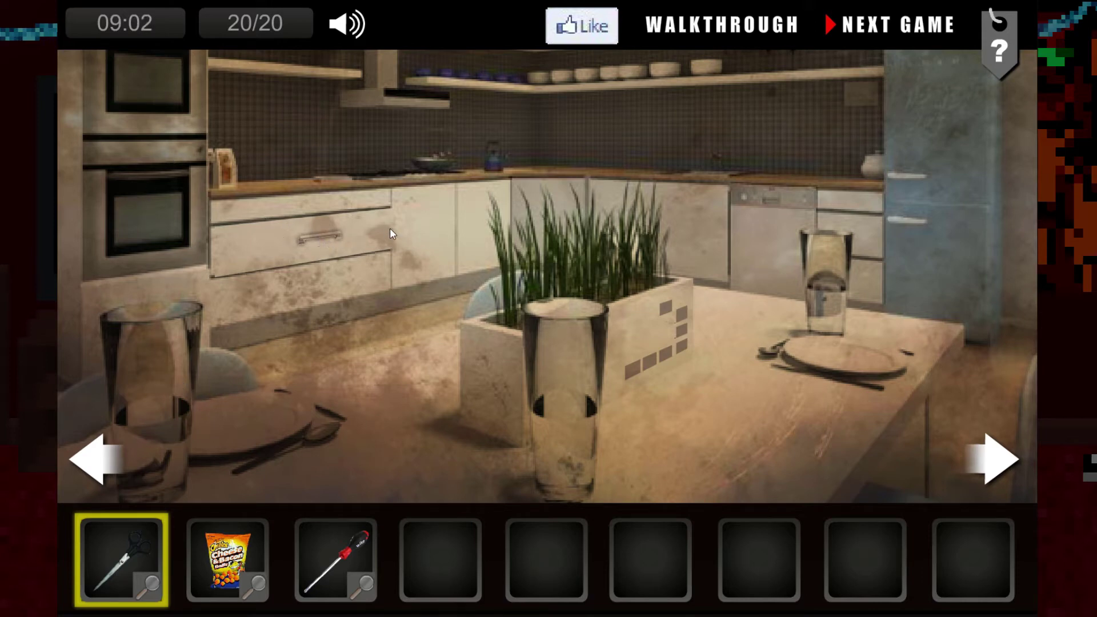
pyautogui.click(348, 231)
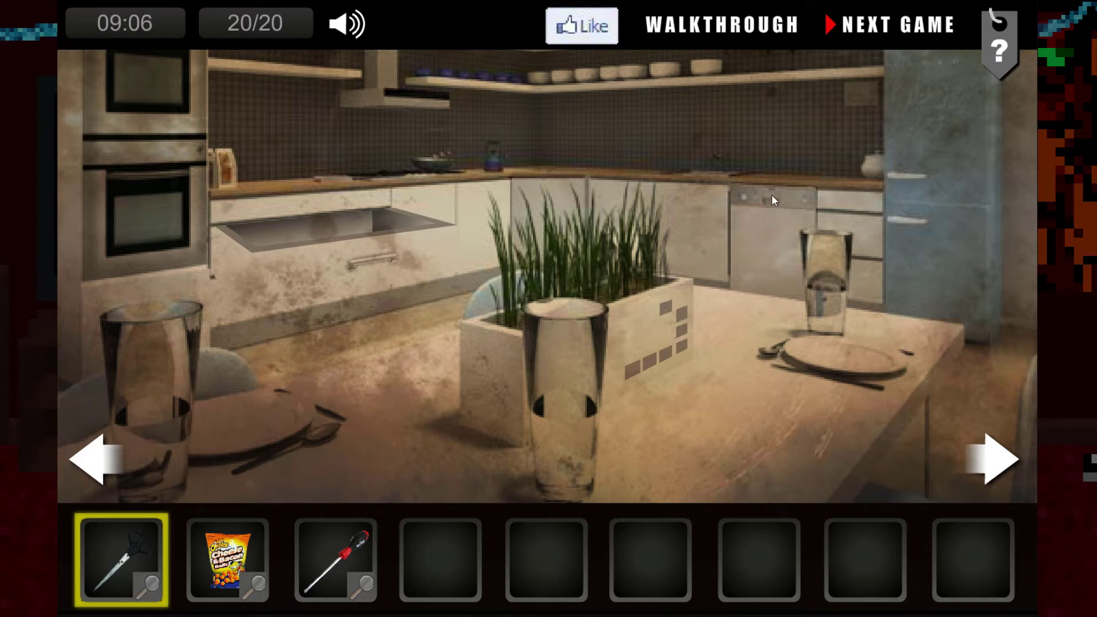
pyautogui.click(225, 557)
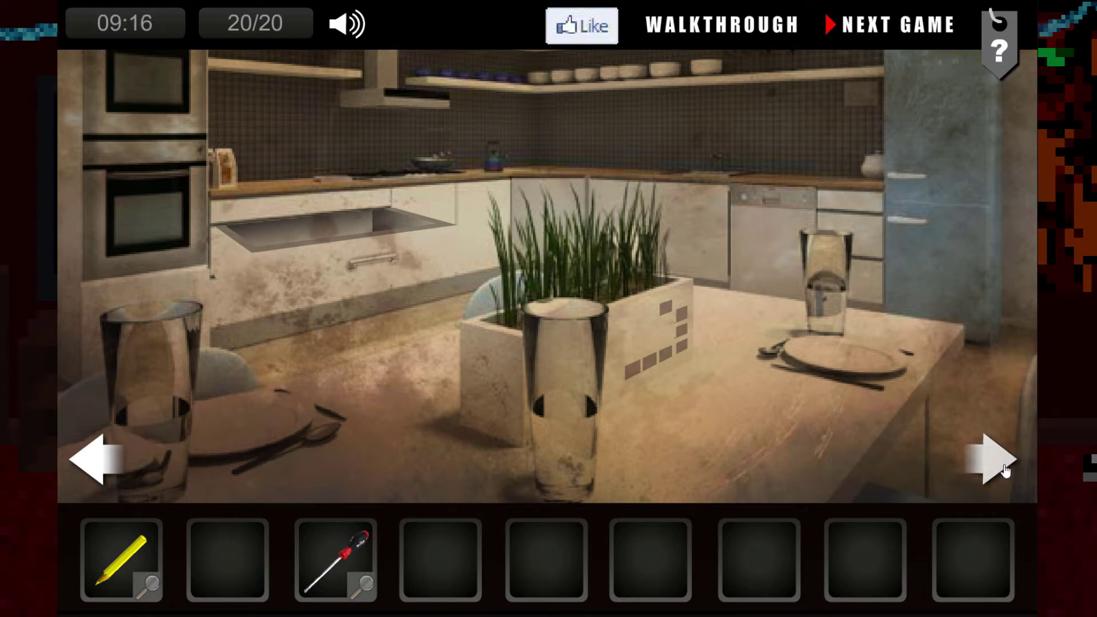
# - Colour the taped note above the stove with the yellow pencil to reveal 1143
pyautogui.click(1005, 469)
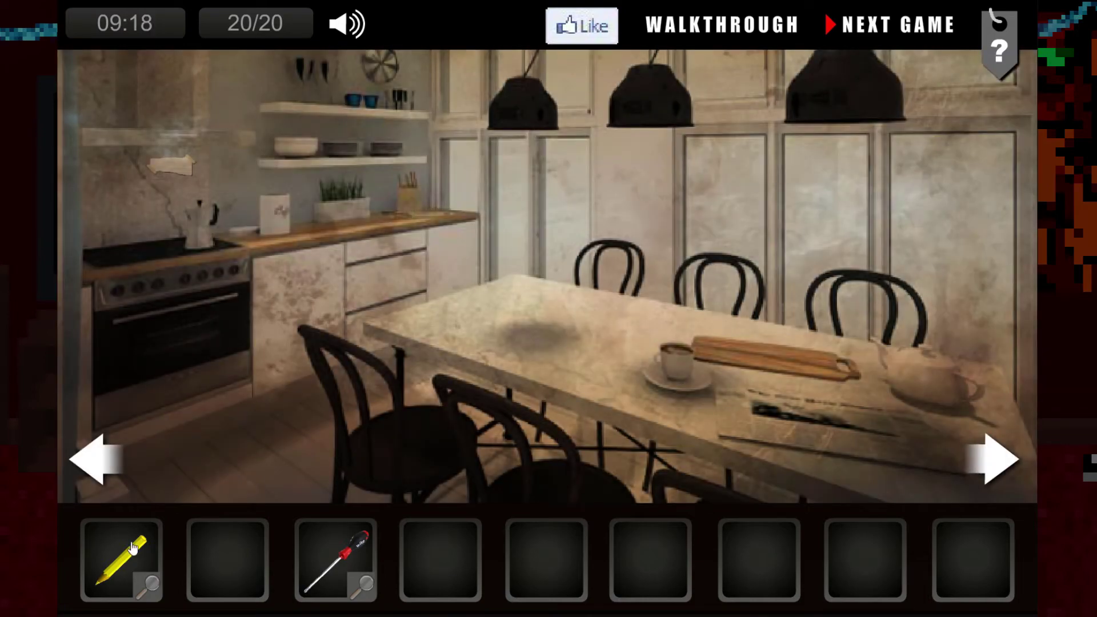
pyautogui.click(151, 585)
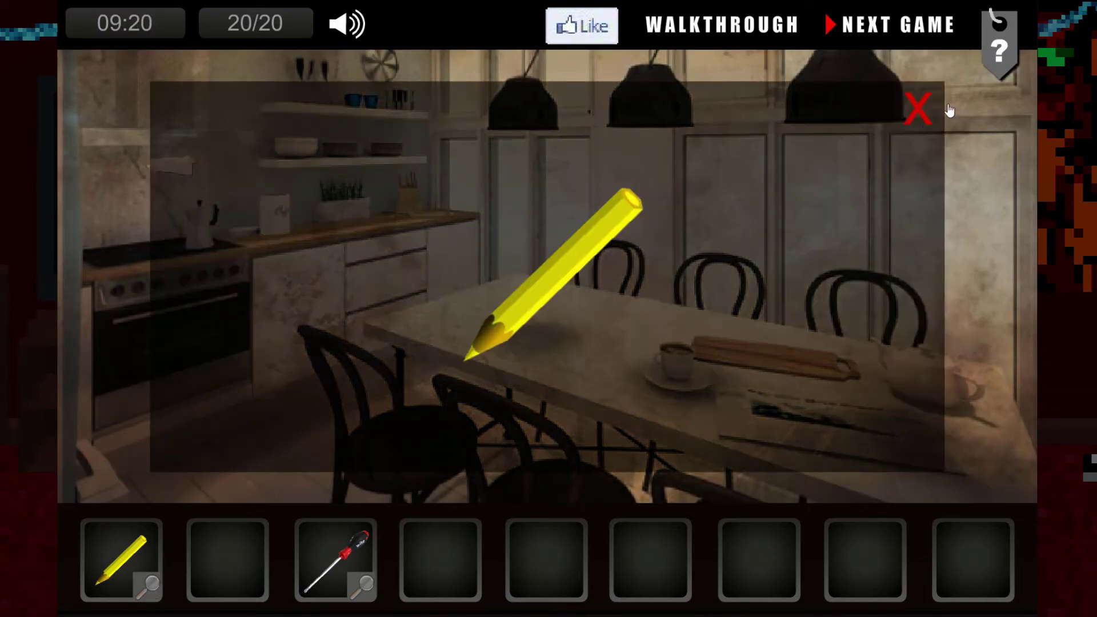
pyautogui.click(921, 109)
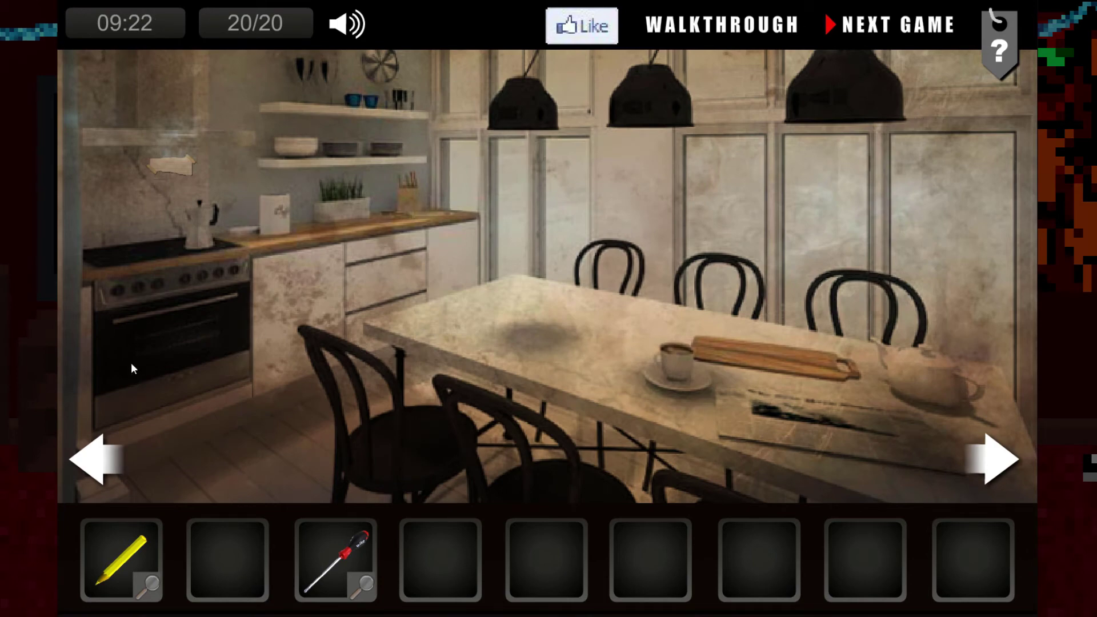
pyautogui.click(176, 155)
pyautogui.click(122, 559)
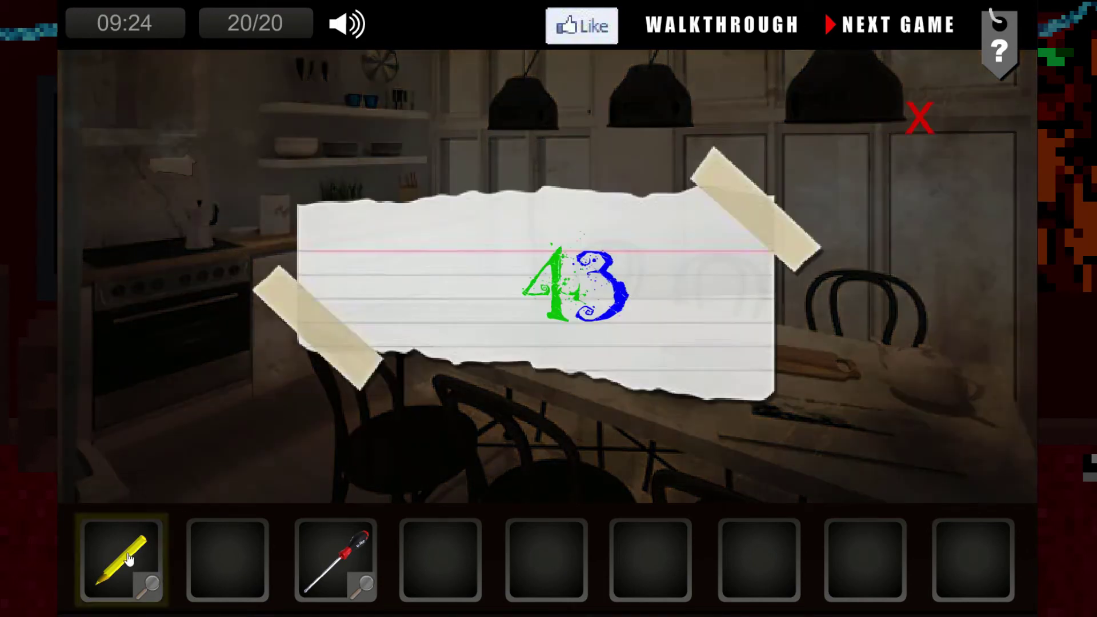
pyautogui.click(515, 343)
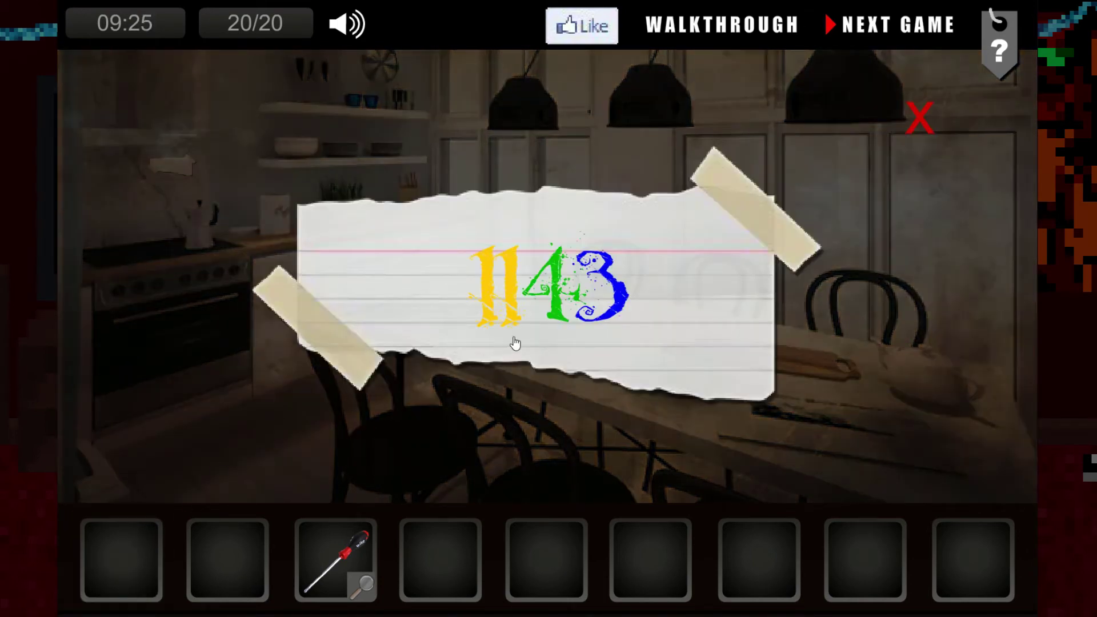
pyautogui.click(921, 120)
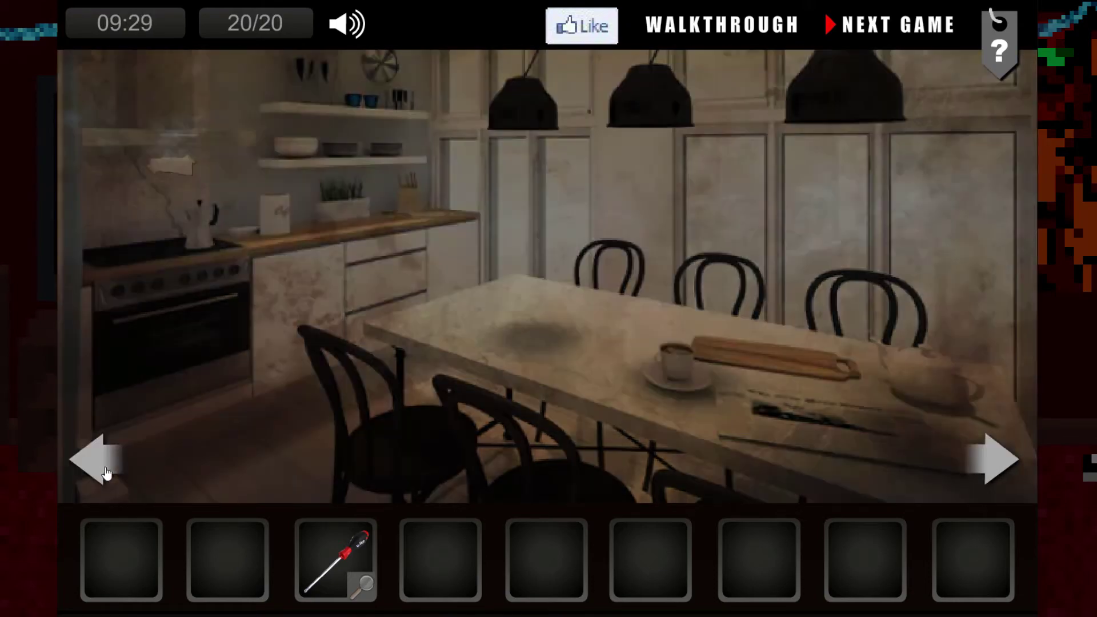
# - Try code 1143 on the safe panel beside the fridge, without success
pyautogui.click(106, 474)
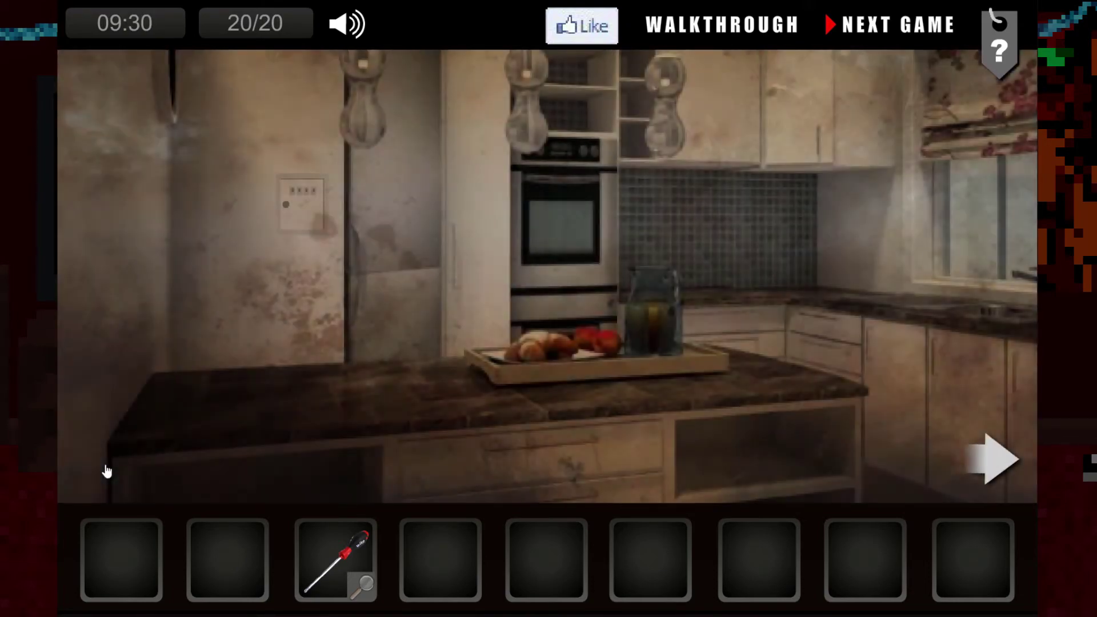
pyautogui.click(301, 204)
pyautogui.click(490, 226)
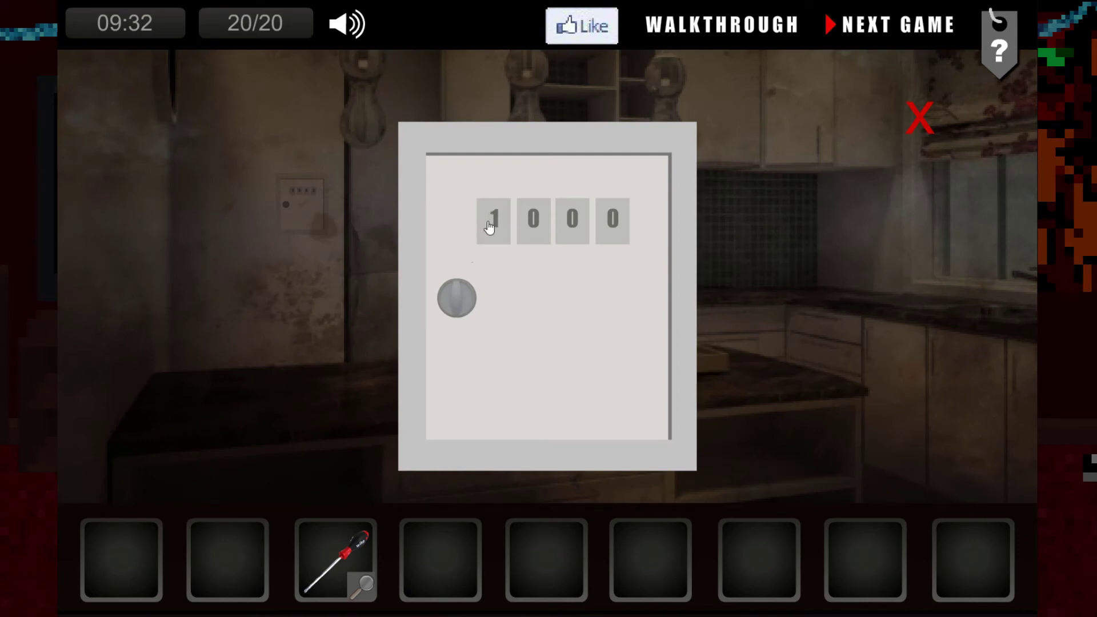
pyautogui.click(533, 221)
pyautogui.click(572, 221)
pyautogui.click(572, 221)
pyautogui.click(612, 221)
pyautogui.click(612, 221)
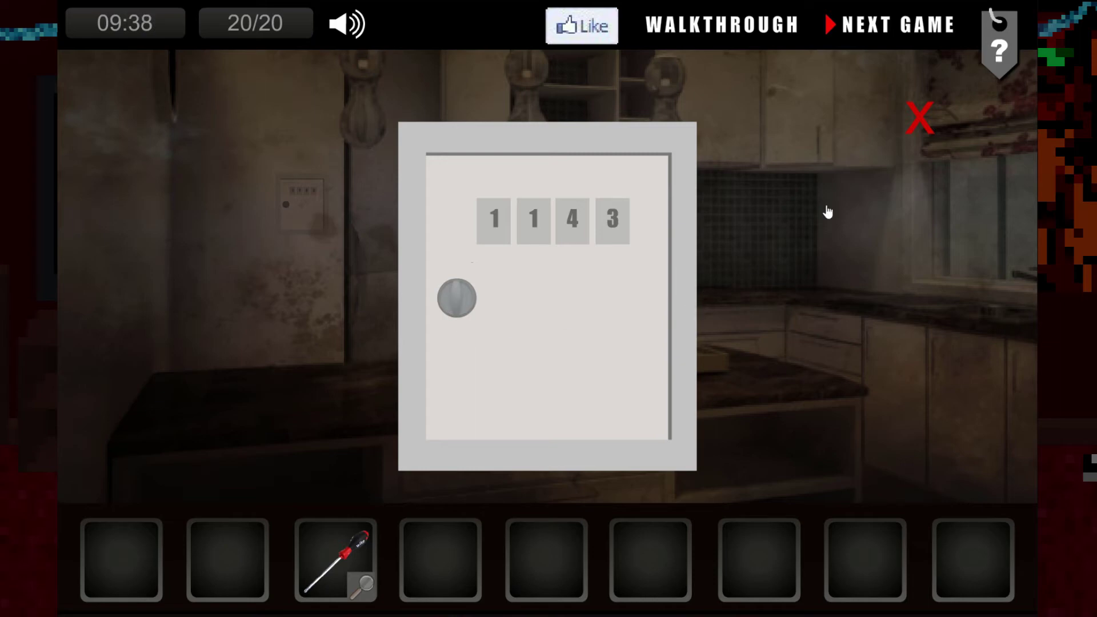
pyautogui.click(921, 117)
# - Walk over to check the living room TV, then return to the kitchen island view
pyautogui.click(995, 460)
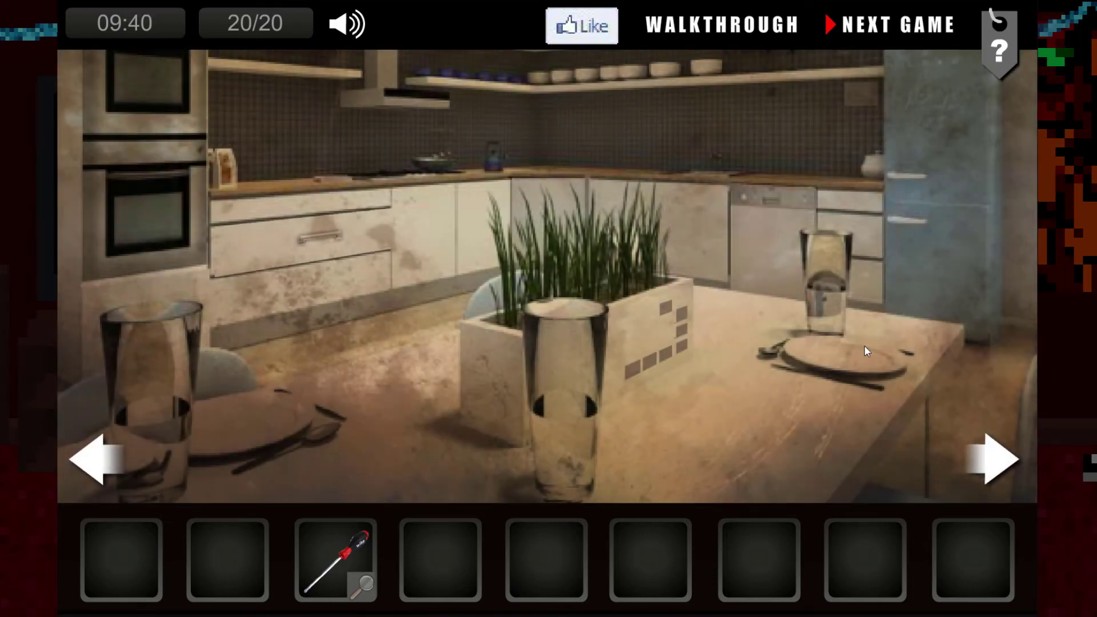
pyautogui.click(994, 449)
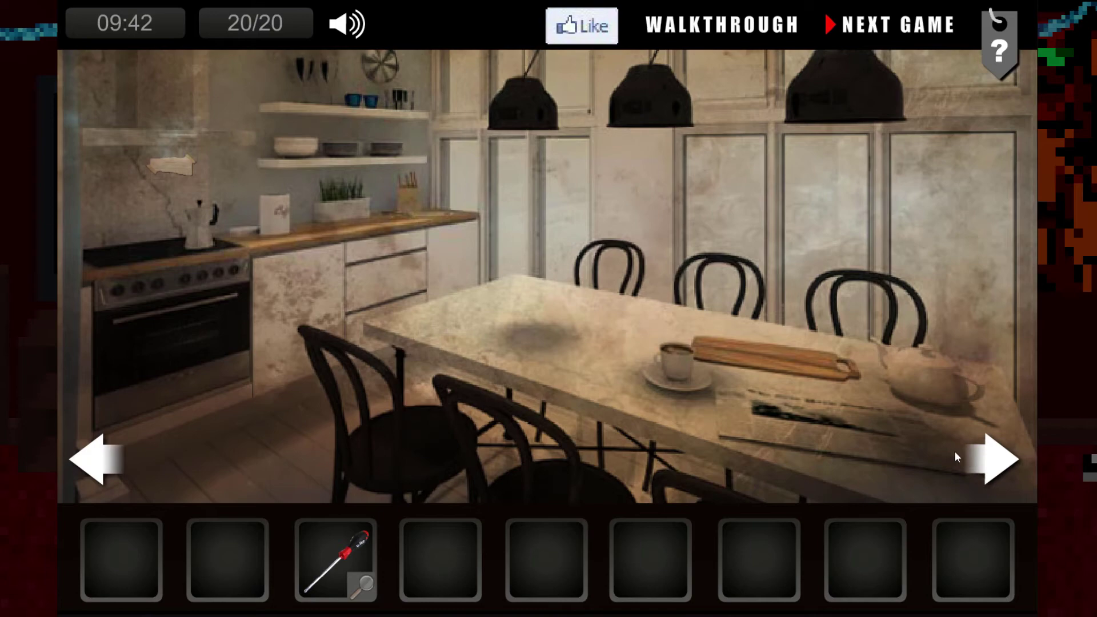
pyautogui.click(994, 459)
pyautogui.click(355, 263)
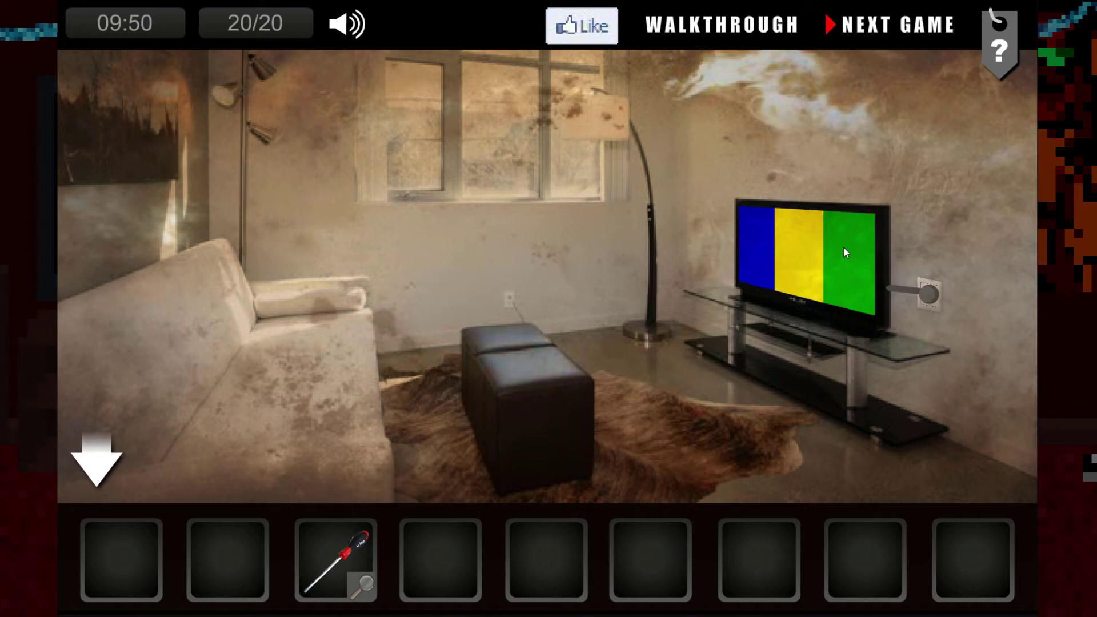
pyautogui.click(96, 463)
pyautogui.click(109, 457)
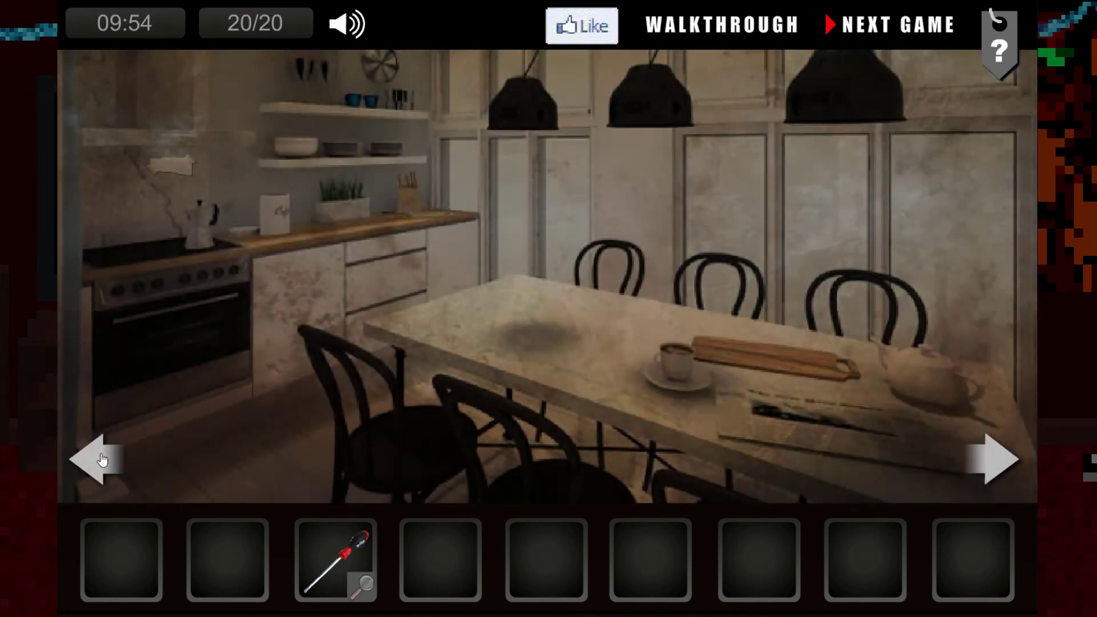
pyautogui.click(103, 460)
pyautogui.click(103, 463)
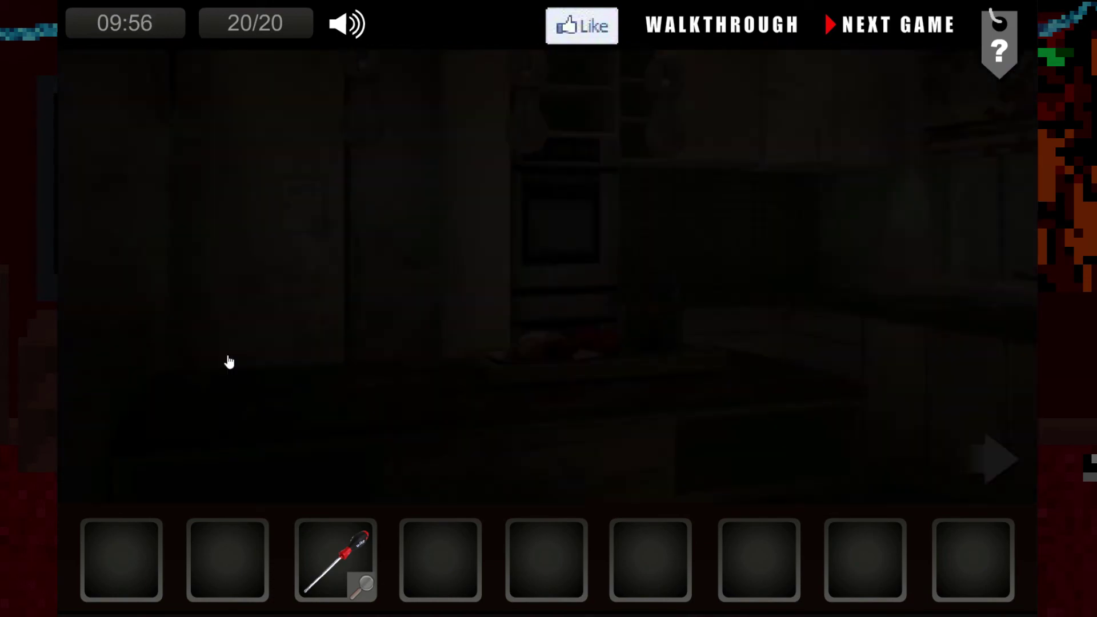
# - Re-enter the safe code as 3114
pyautogui.click(300, 210)
pyautogui.click(494, 219)
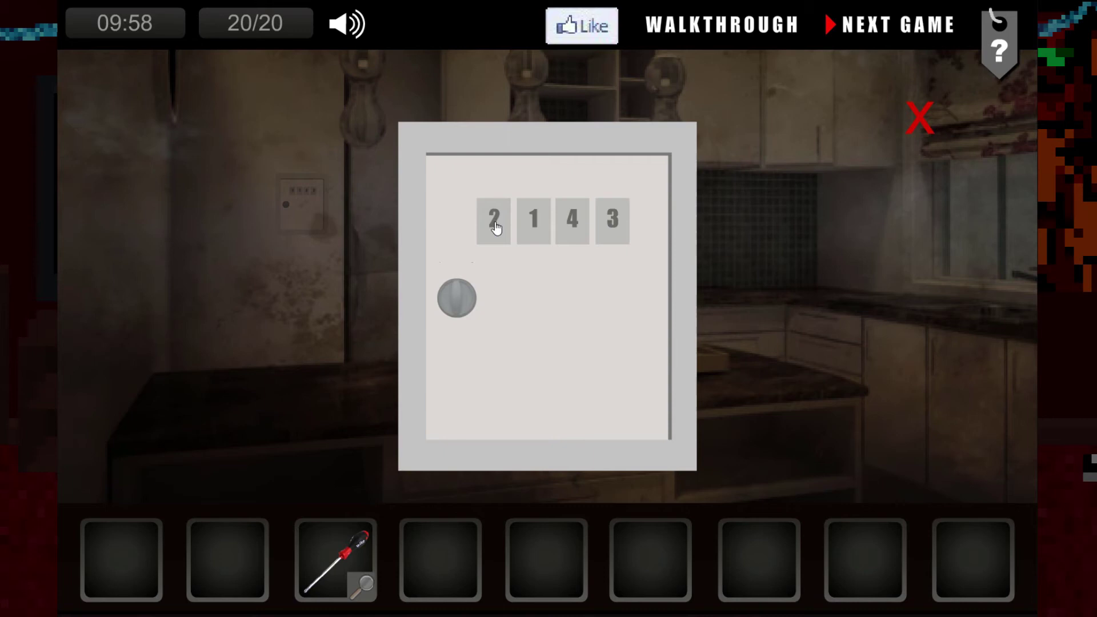
pyautogui.click(572, 220)
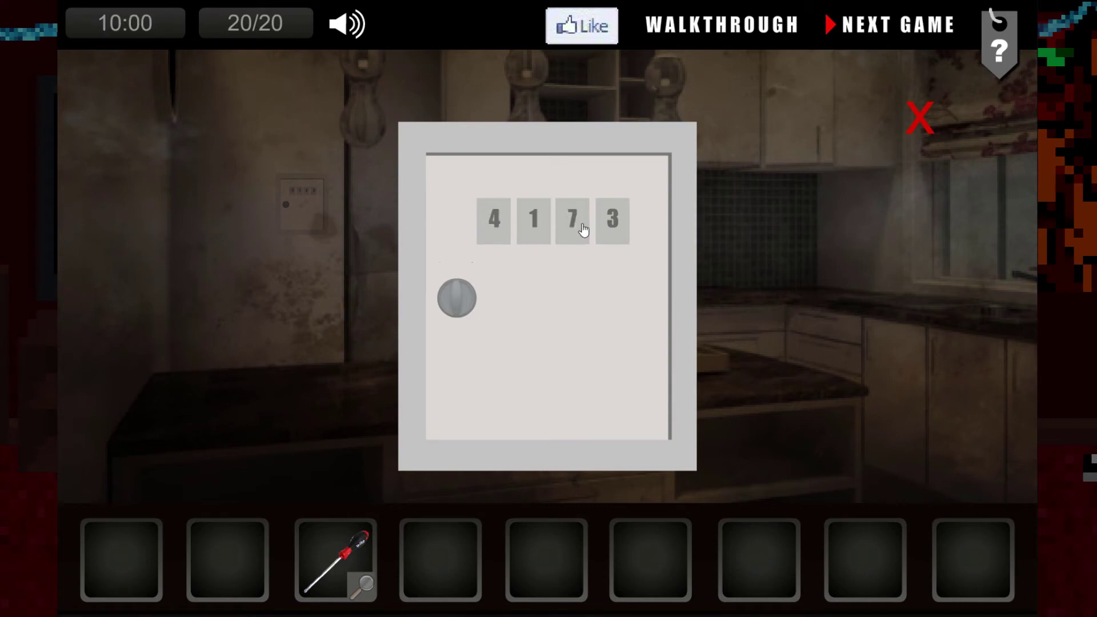
pyautogui.click(583, 230)
pyautogui.click(583, 230)
pyautogui.click(583, 231)
pyautogui.click(458, 298)
pyautogui.click(494, 219)
pyautogui.click(494, 220)
pyautogui.click(494, 219)
pyautogui.click(495, 219)
pyautogui.click(613, 220)
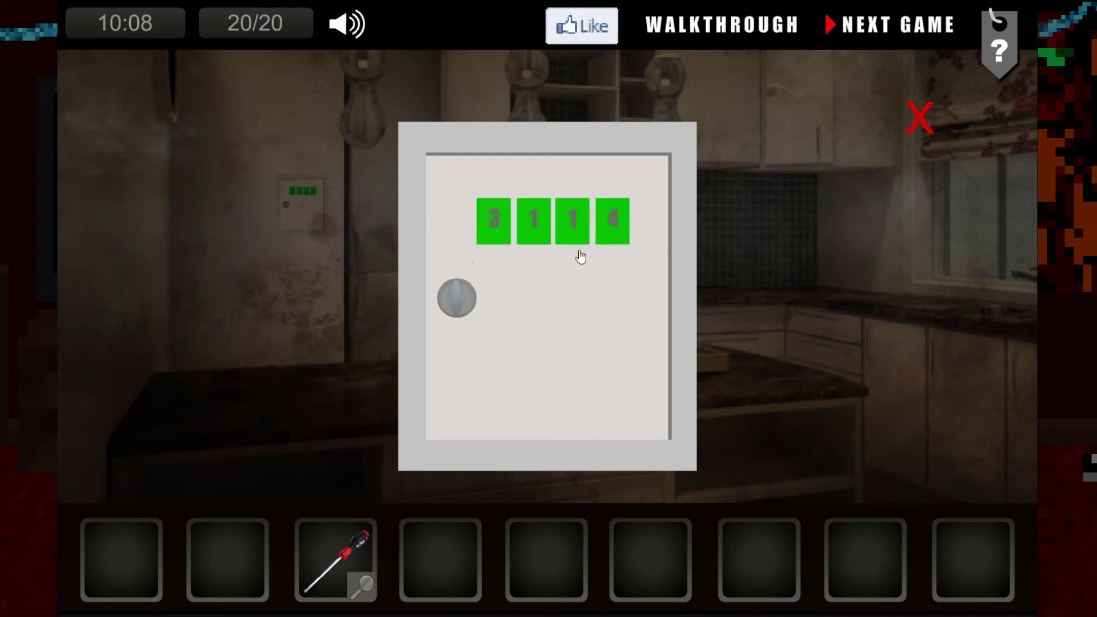
# - Swing open the unlocked safe door and take the key
pyautogui.click(469, 308)
pyautogui.click(530, 399)
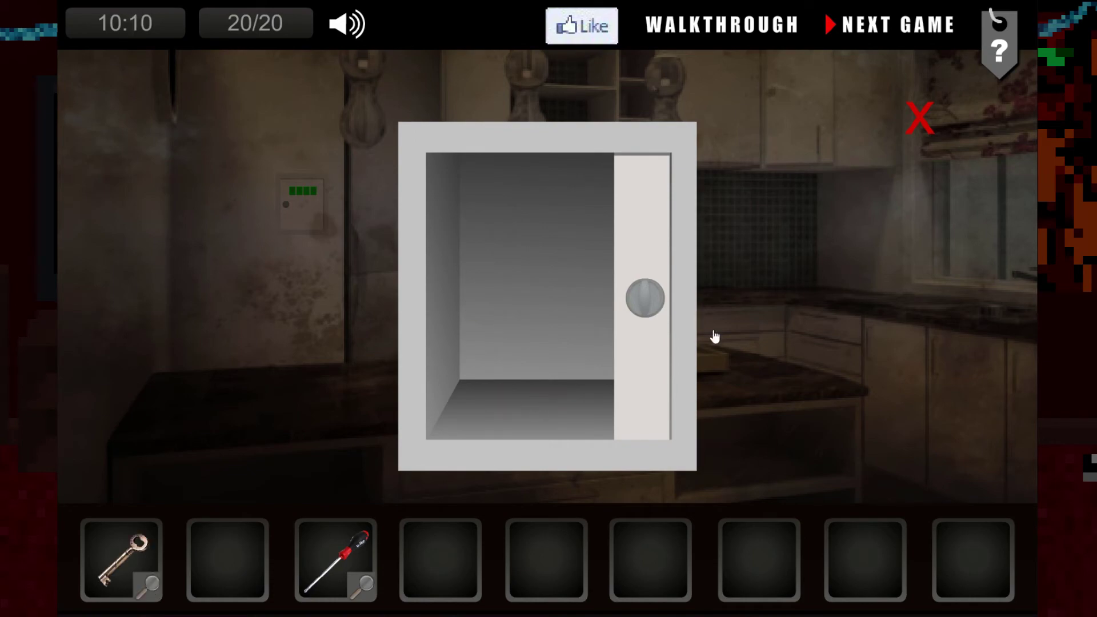
pyautogui.click(920, 118)
# - Walk to the sofa living room and unlock its door with the safe key
pyautogui.click(994, 463)
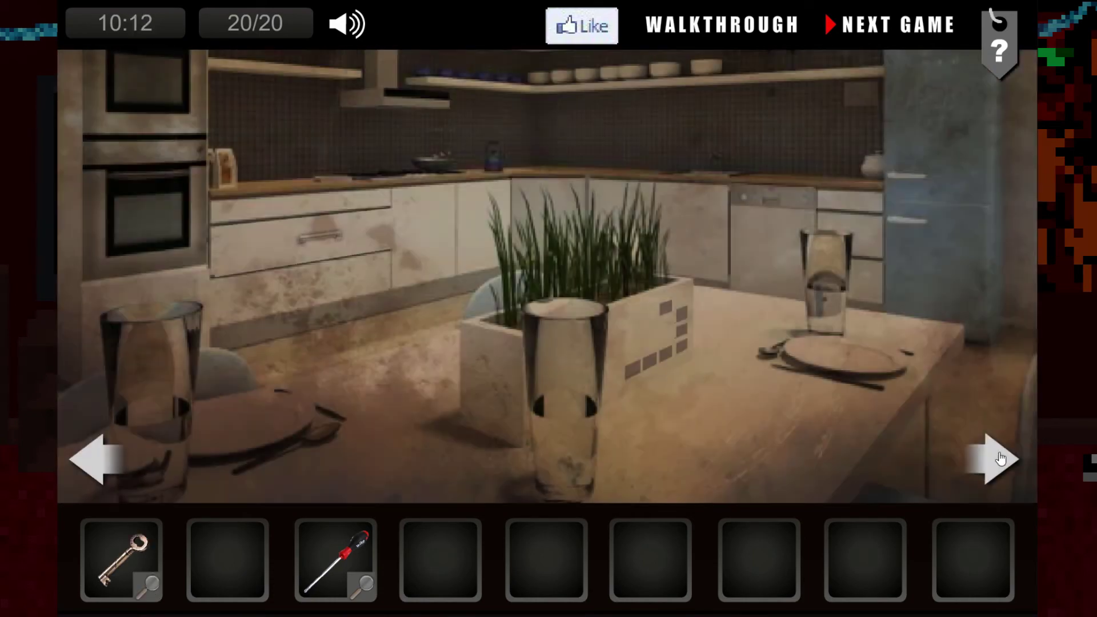
pyautogui.click(1000, 459)
pyautogui.click(1000, 459)
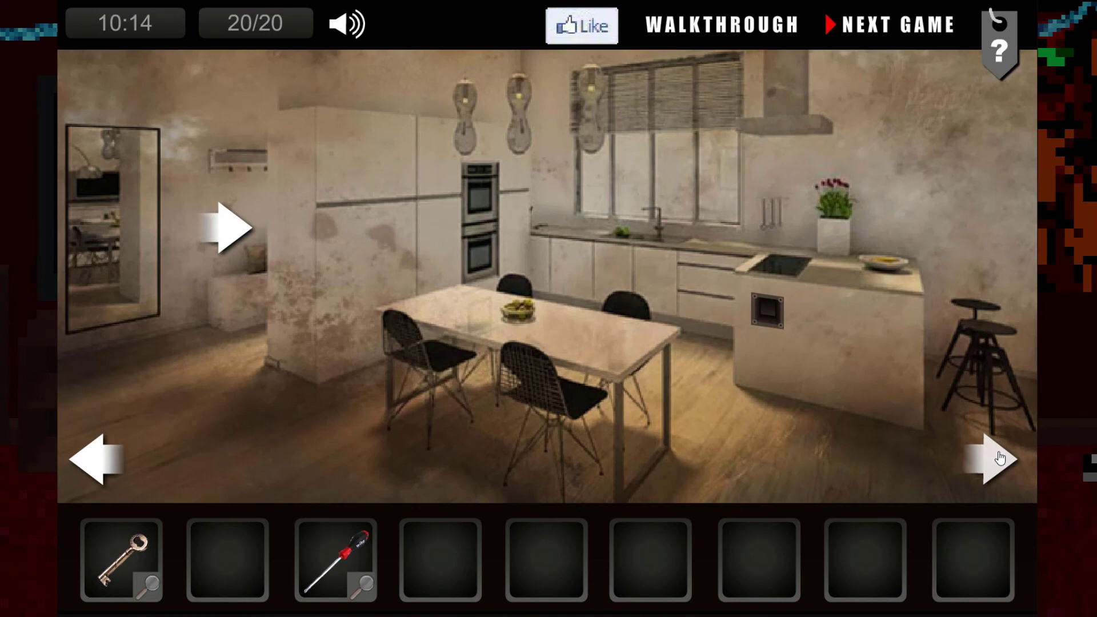
pyautogui.click(999, 461)
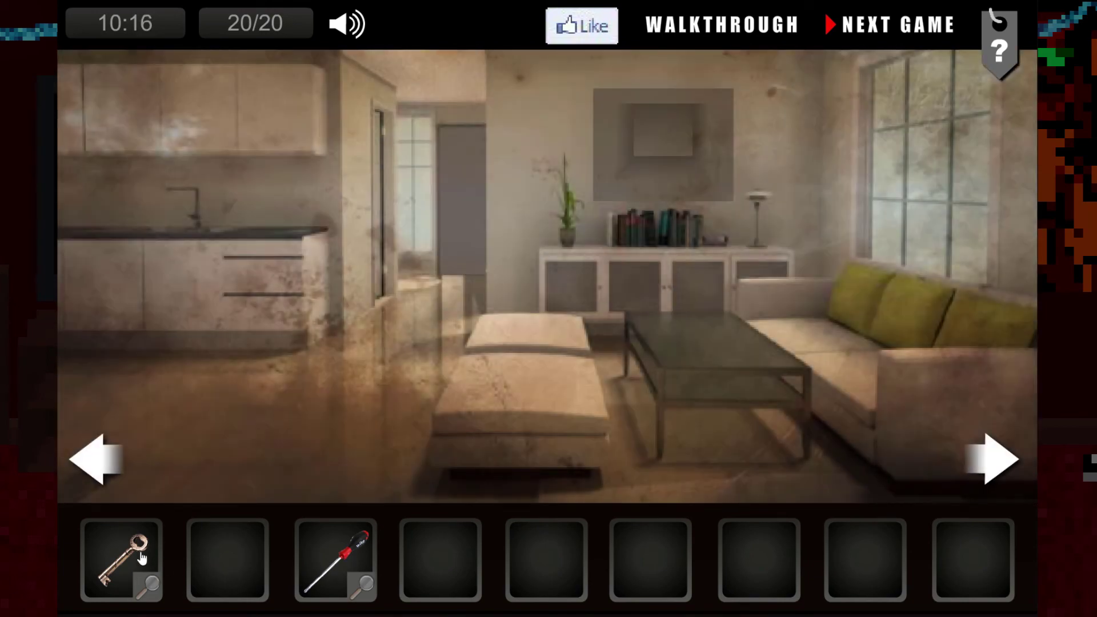
pyautogui.click(122, 559)
pyautogui.click(448, 197)
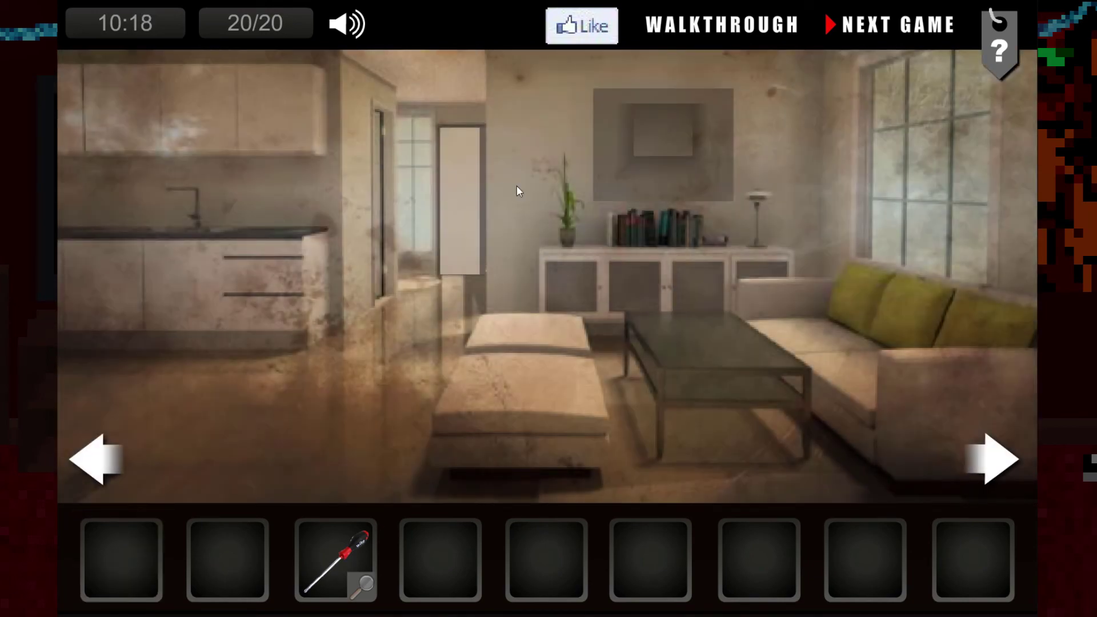
pyautogui.click(496, 191)
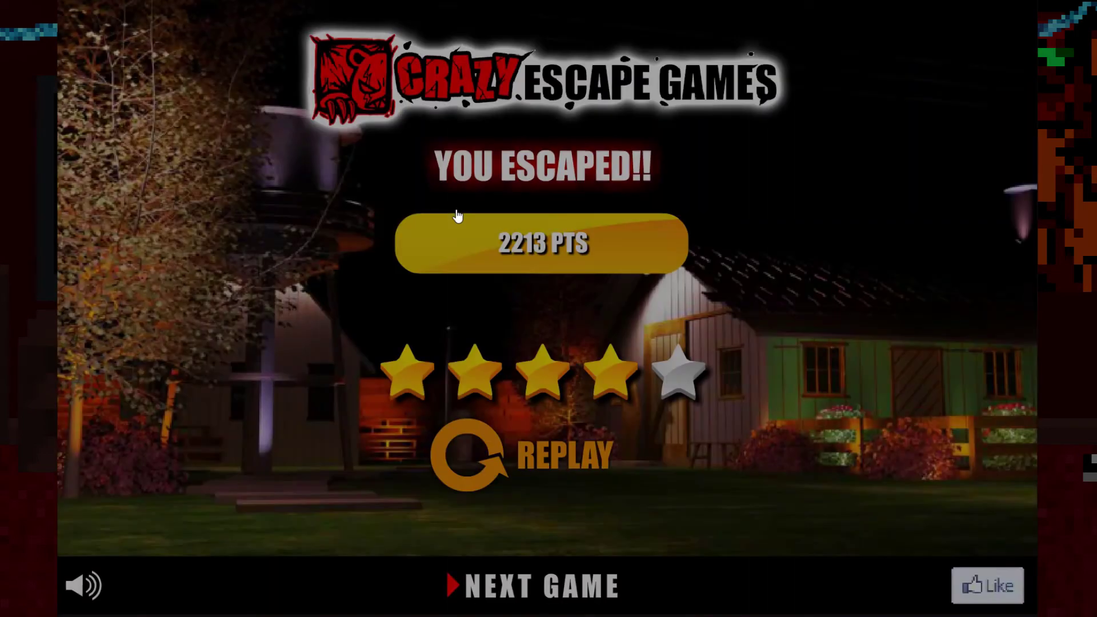